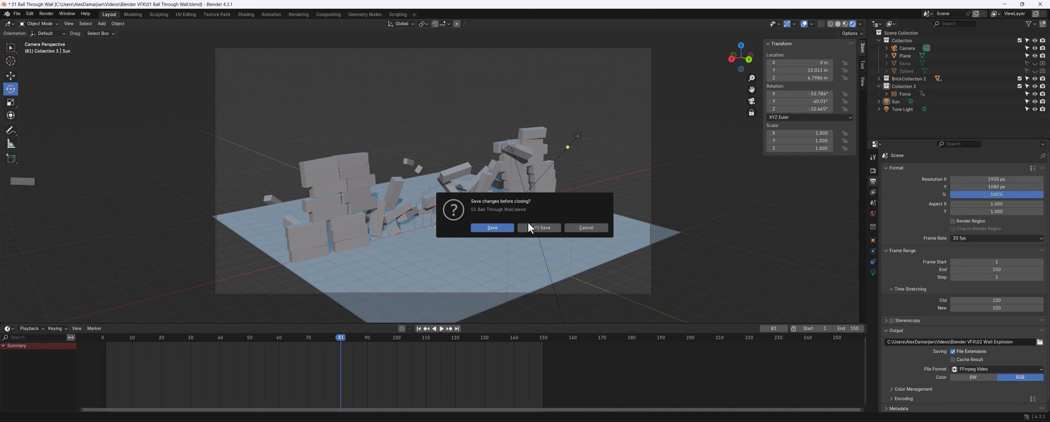
Save the open file when closing it to start a new scene
{"action": "left_click", "coordinate": [493, 228]}
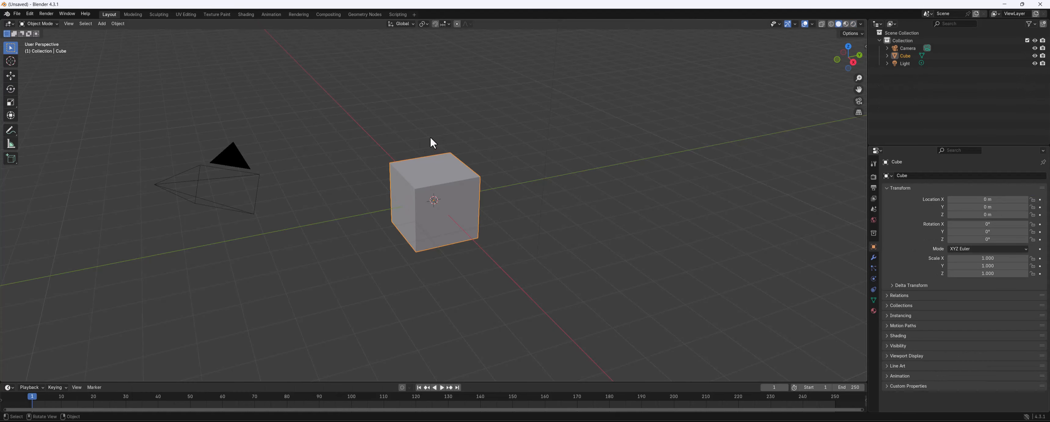
Delete the default cube from the new scene
{"action": "scroll", "coordinate": [430, 136], "scroll_direction": "up", "scroll_amount": 2}
{"action": "middle_click_drag", "start_coordinate": [387, 148], "coordinate": [353, 161]}
{"action": "scroll", "coordinate": [363, 166], "scroll_direction": "down", "scroll_amount": 1}
{"action": "left_click_drag", "start_coordinate": [400, 168], "coordinate": [424, 277]}
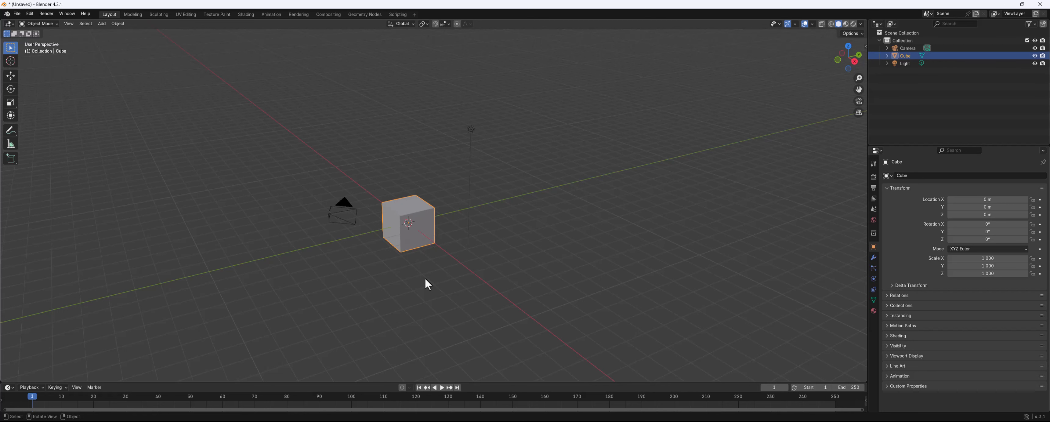
{"action": "key", "text": "Delete"}
{"action": "key", "text": "ctrl+z"}
{"action": "left_click", "coordinate": [405, 172]}
{"action": "left_click", "coordinate": [412, 205]}
{"action": "key", "text": "x"}
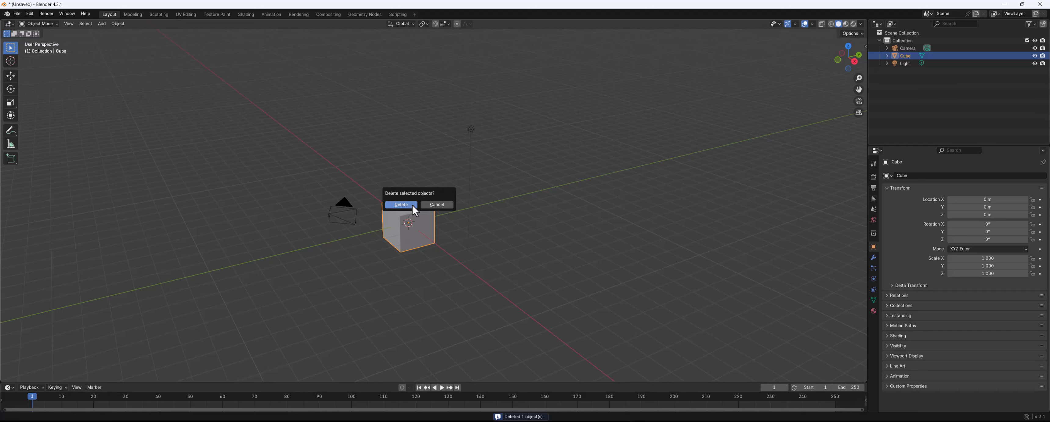
{"action": "left_click", "coordinate": [401, 204]}
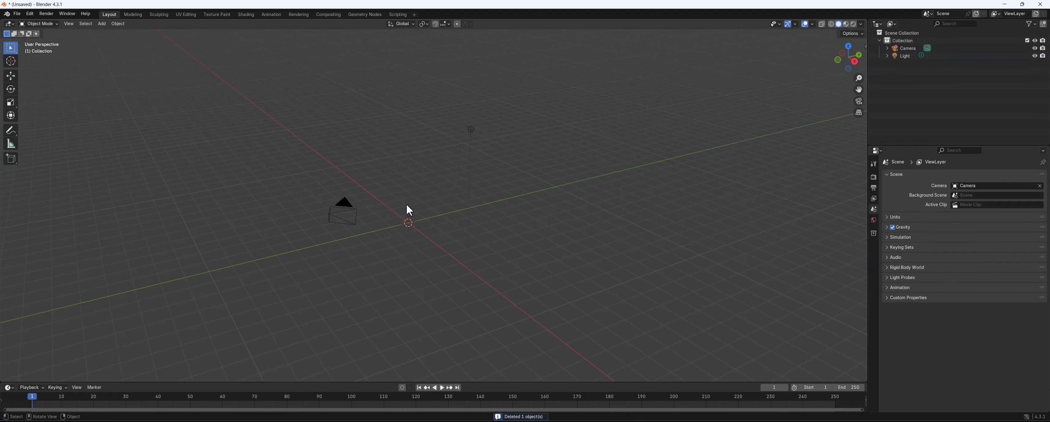
Add a plane and scale it up uniformly to about 11.86
{"action": "key", "text": "shift+a"}
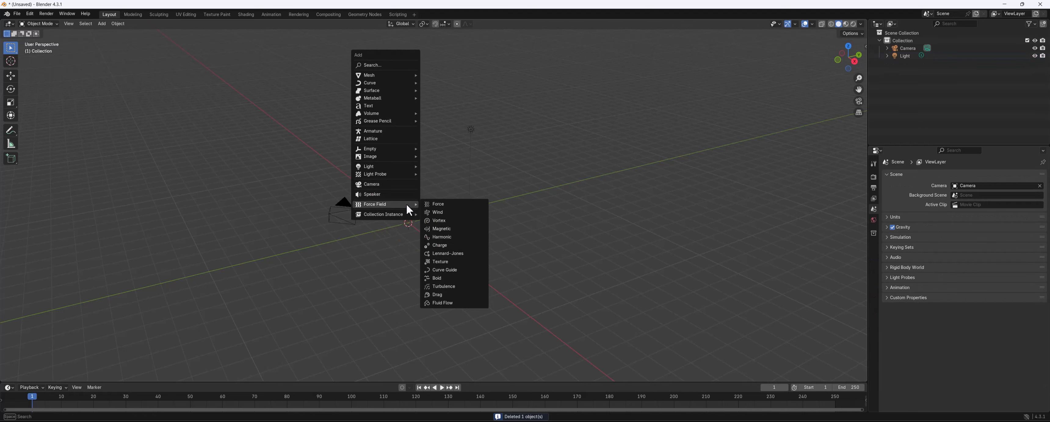
{"action": "mouse_move", "coordinate": [410, 76]}
{"action": "left_click", "coordinate": [443, 74]}
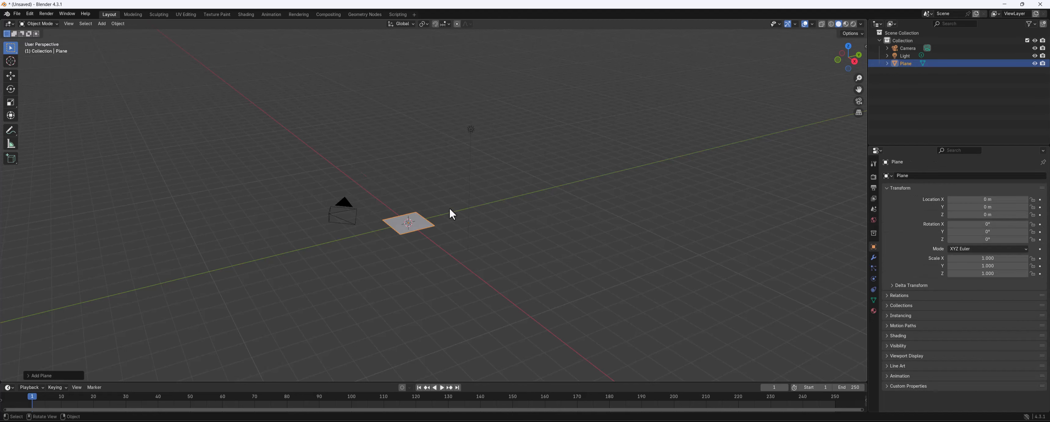
{"action": "key", "text": "s"}
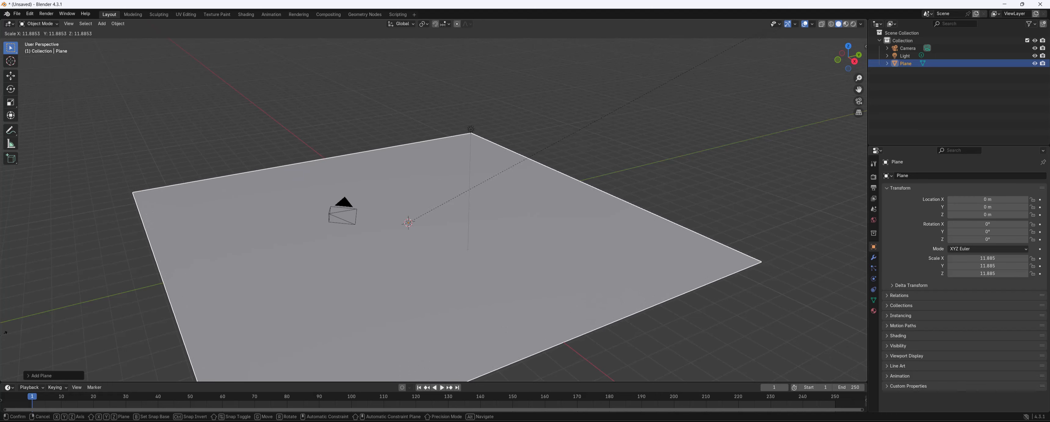
{"action": "key", "text": "Return"}
Add a cube at the scene origin
{"action": "middle_click_drag", "start_coordinate": [396, 77], "coordinate": [406, 113]}
{"action": "scroll", "coordinate": [406, 109], "scroll_direction": "down", "scroll_amount": 1}
{"action": "scroll", "coordinate": [423, 128], "scroll_direction": "up", "scroll_amount": 1}
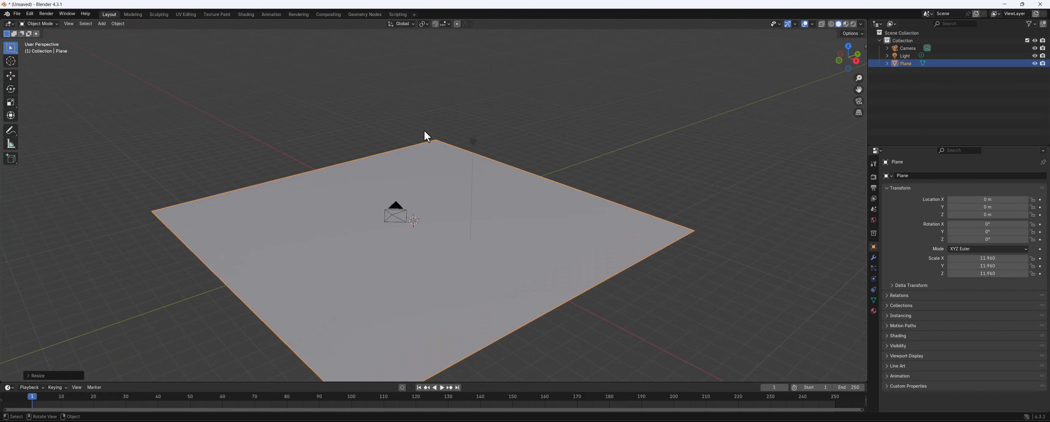
{"action": "left_click", "coordinate": [473, 114]}
{"action": "left_click", "coordinate": [441, 192]}
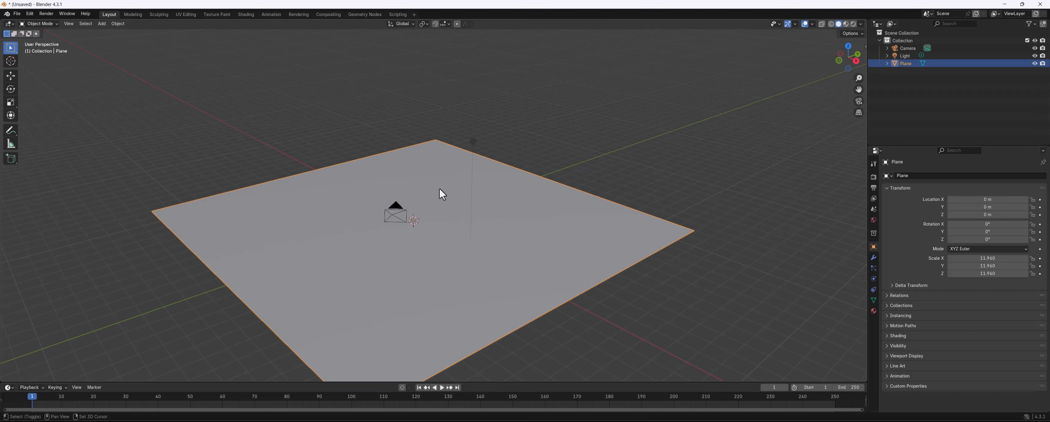
{"action": "key", "text": "shift+a"}
{"action": "mouse_move", "coordinate": [440, 188]}
{"action": "left_click", "coordinate": [470, 196]}
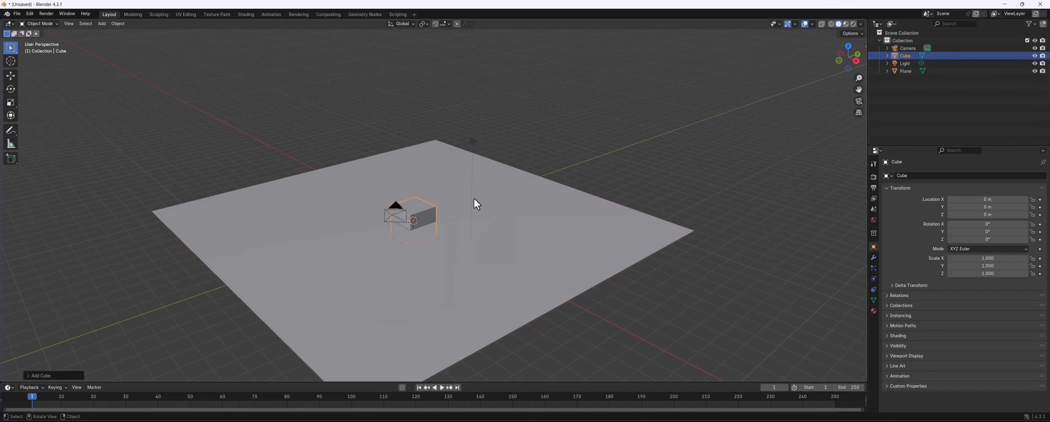
Move the cube up along Z to about 0.96 m so it rests on the plane
{"action": "middle_click_drag", "start_coordinate": [507, 198], "coordinate": [510, 187]}
{"action": "key", "text": "g"}
{"action": "key", "text": "z"}
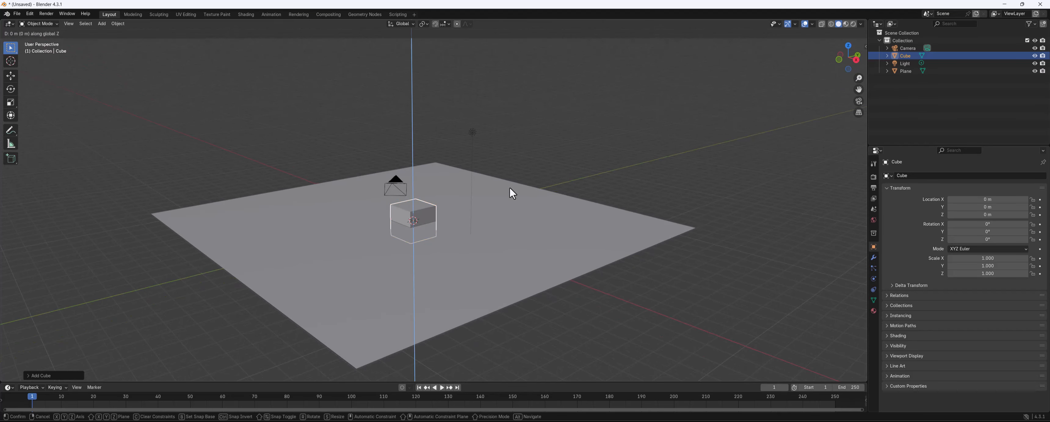
{"action": "left_click", "coordinate": [509, 172]}
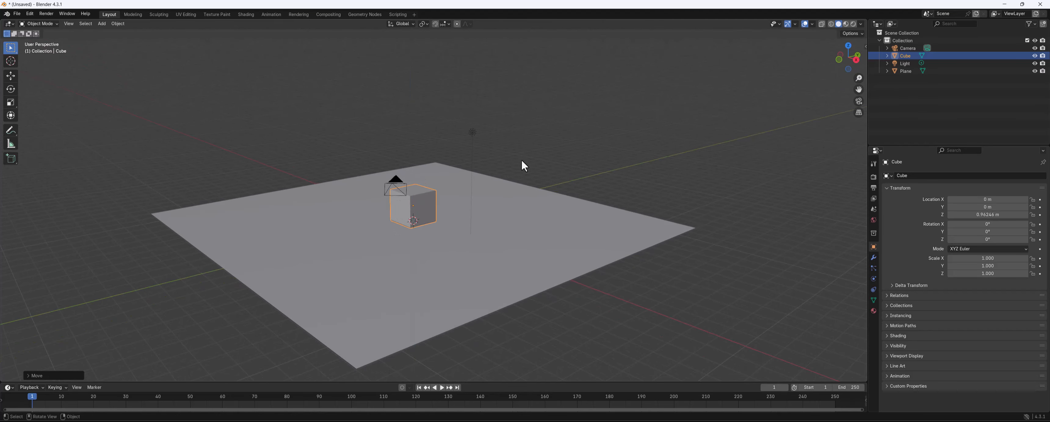
Duplicate the cube upward along Z and repeat the duplication to stack a tower of six cubes
{"action": "key", "text": "shift"}
{"action": "key", "text": "shift+d"}
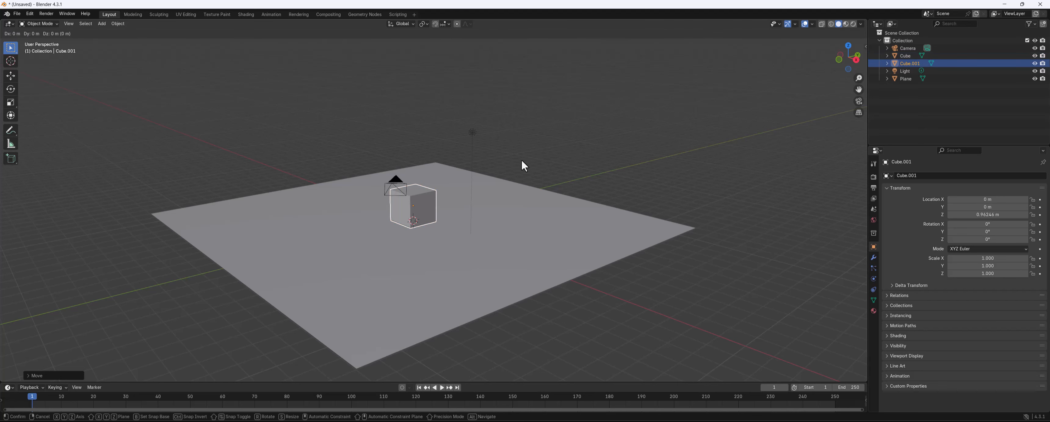
{"action": "key", "text": "z"}
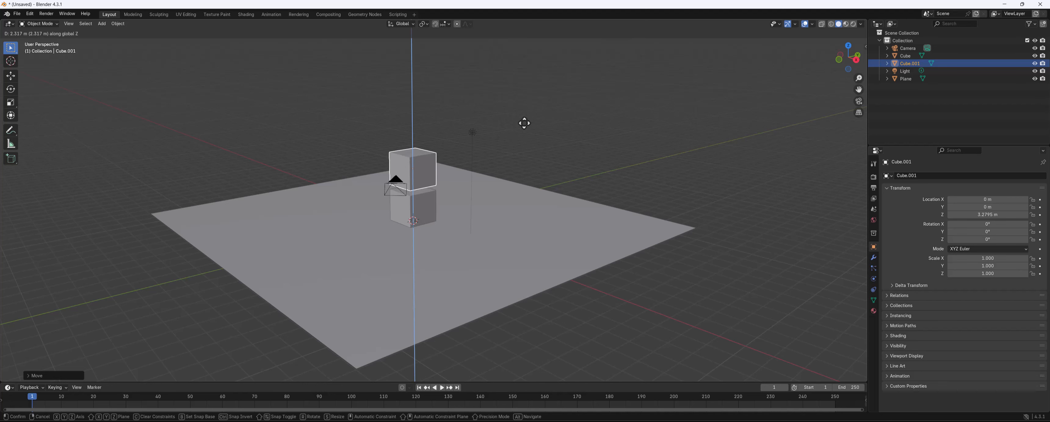
{"action": "left_click", "coordinate": [526, 125]}
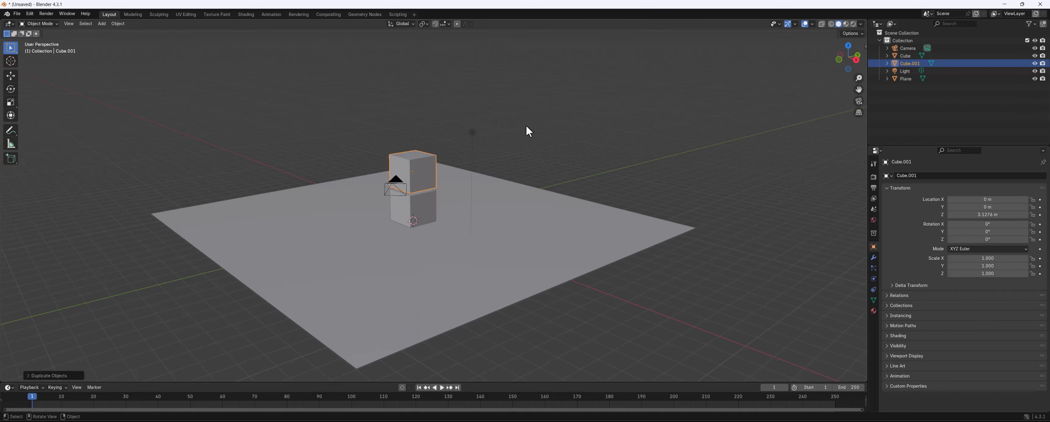
{"action": "key", "text": "shift+r"}
{"action": "key", "text": "shift+r"}
{"action": "key", "text": "shift+r"}
{"action": "key", "text": "shift+r"}
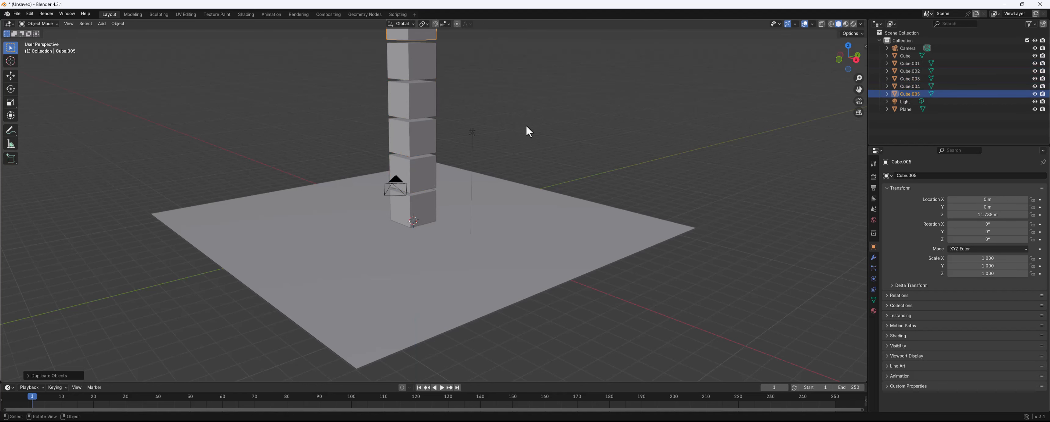
Select all six cubes and add them as active rigid bodies
{"action": "middle_click_drag", "start_coordinate": [526, 125], "coordinate": [522, 153], "text": "shift"}
{"action": "left_click", "coordinate": [415, 92], "text": "shift"}
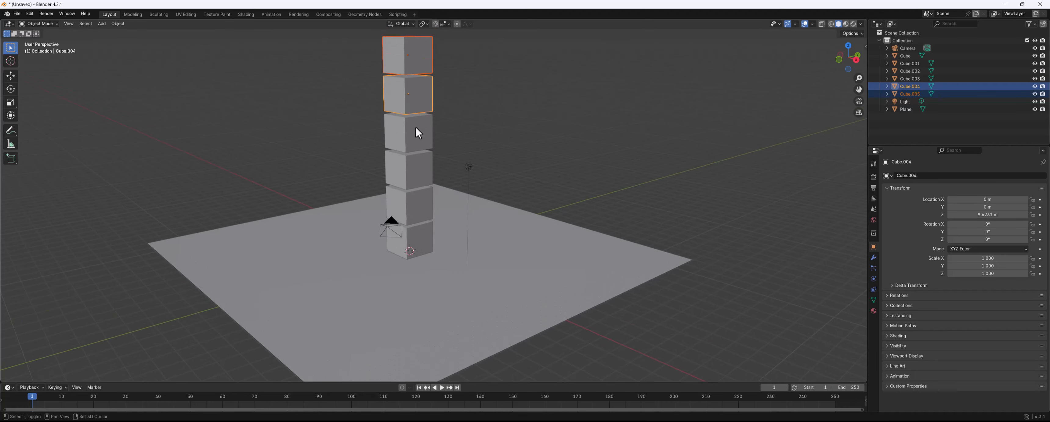
{"action": "left_click", "coordinate": [416, 129], "text": "shift"}
{"action": "left_click", "coordinate": [422, 169], "text": "shift"}
{"action": "left_click", "coordinate": [423, 204], "text": "shift"}
{"action": "left_click", "coordinate": [424, 237], "text": "shift"}
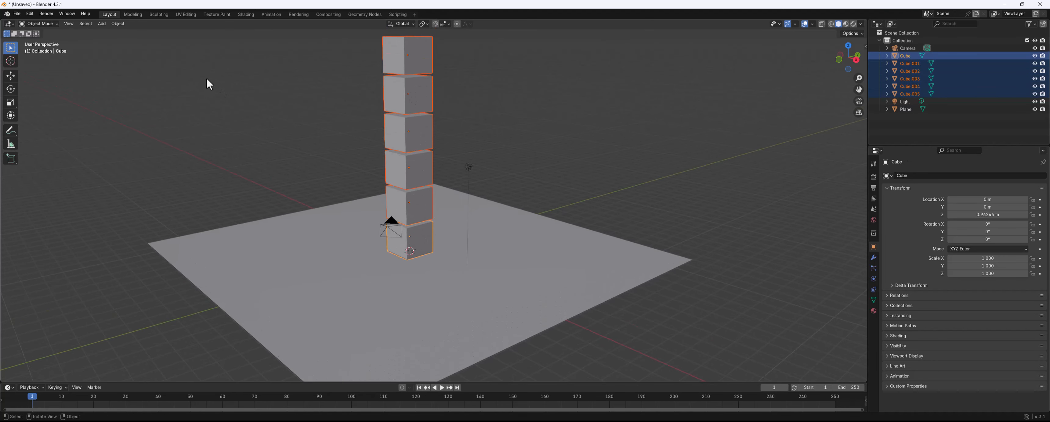
{"action": "left_click", "coordinate": [102, 23]}
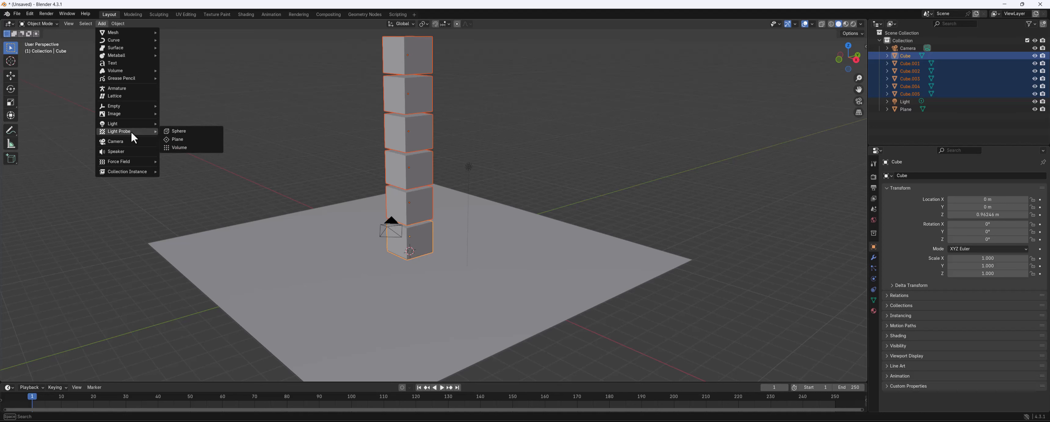
{"action": "mouse_move", "coordinate": [118, 27]}
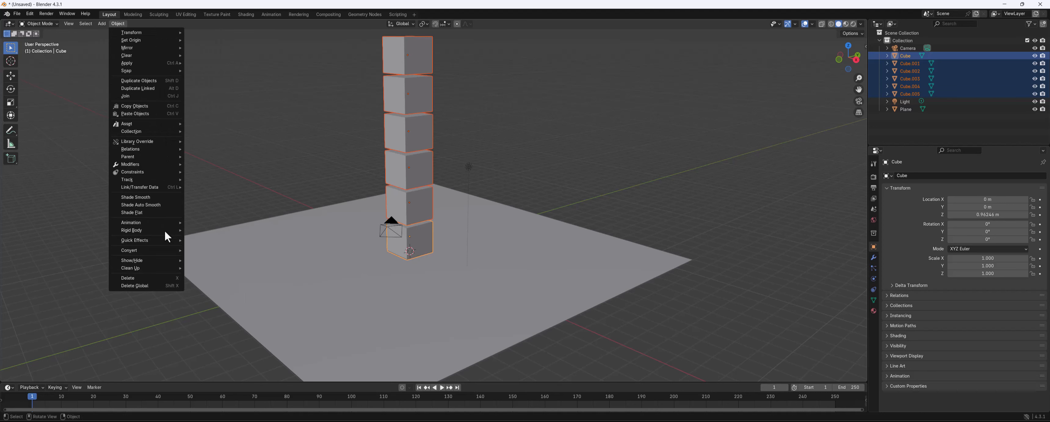
{"action": "mouse_move", "coordinate": [163, 230]}
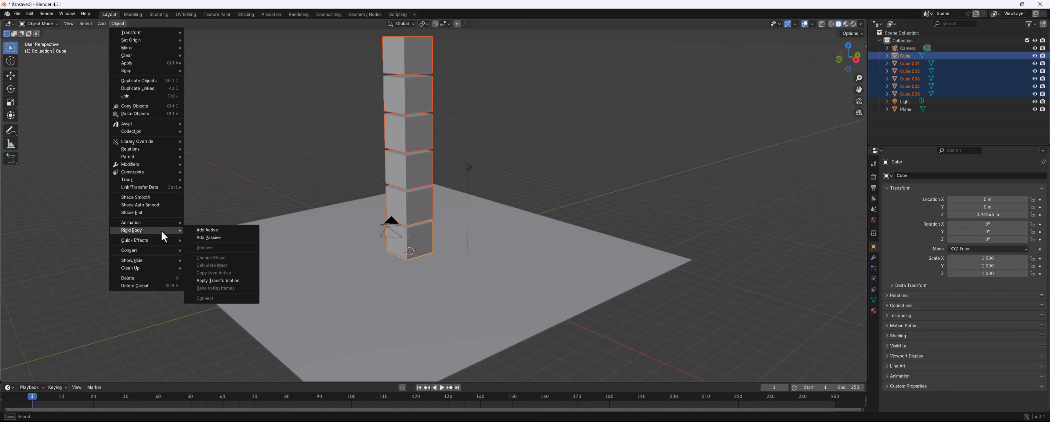
{"action": "left_click", "coordinate": [215, 231]}
Select the plane and add it as a passive rigid body
{"action": "left_click", "coordinate": [265, 251]}
{"action": "left_click", "coordinate": [117, 24]}
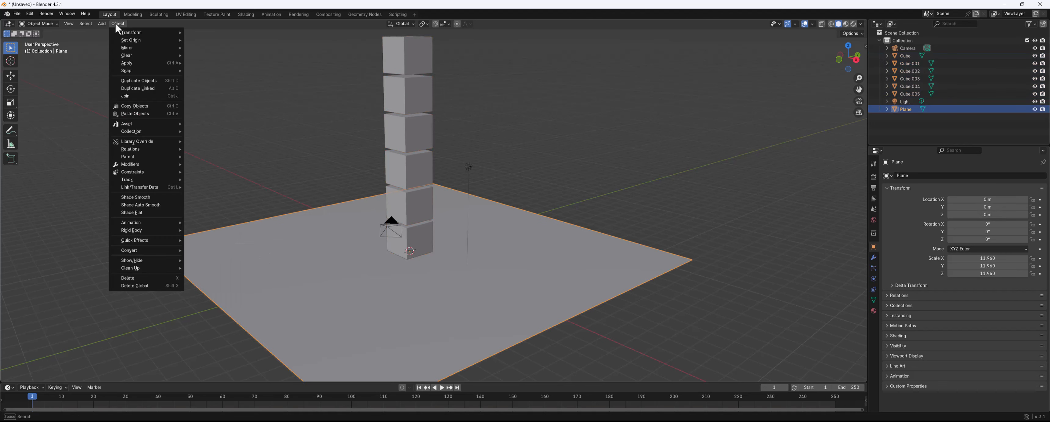
{"action": "mouse_move", "coordinate": [147, 230]}
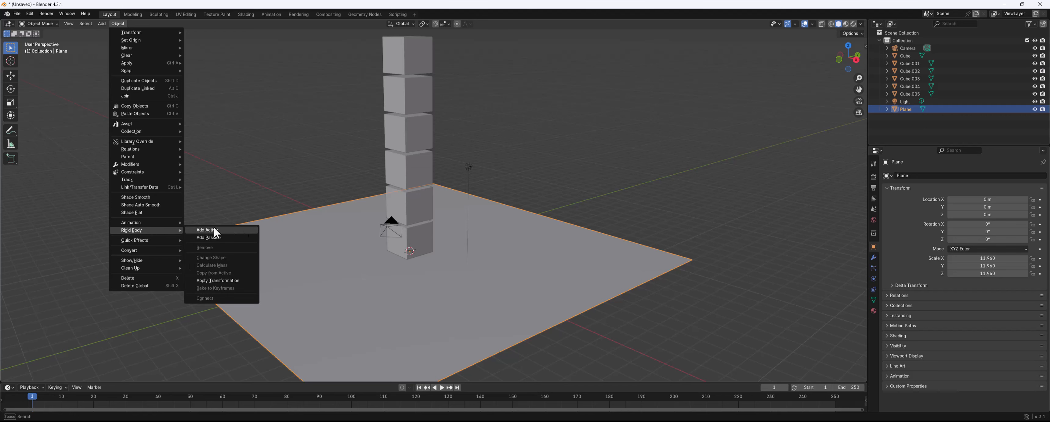
{"action": "left_click", "coordinate": [212, 238]}
Preview the rigid body simulation, enlarge the timeline, and rewind to the first frame
{"action": "key", "text": "space"}
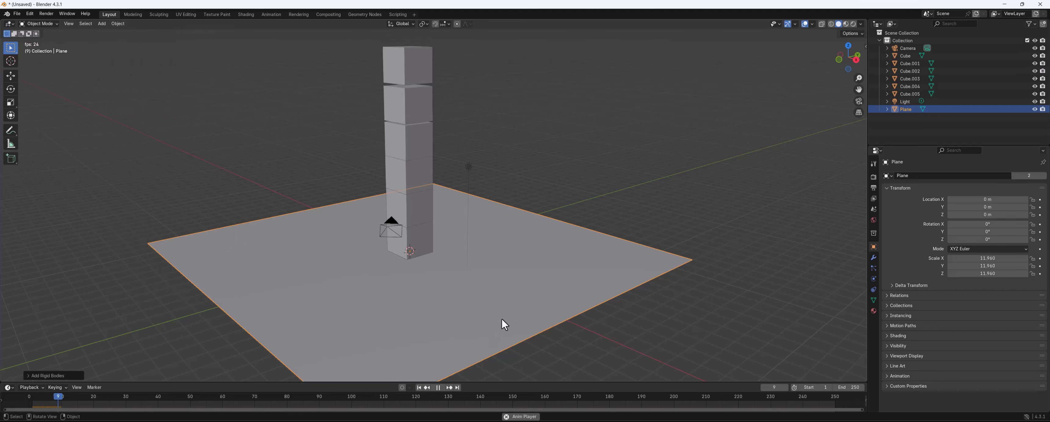
{"action": "key", "text": "space"}
{"action": "left_click_drag", "start_coordinate": [211, 382], "coordinate": [211, 330]}
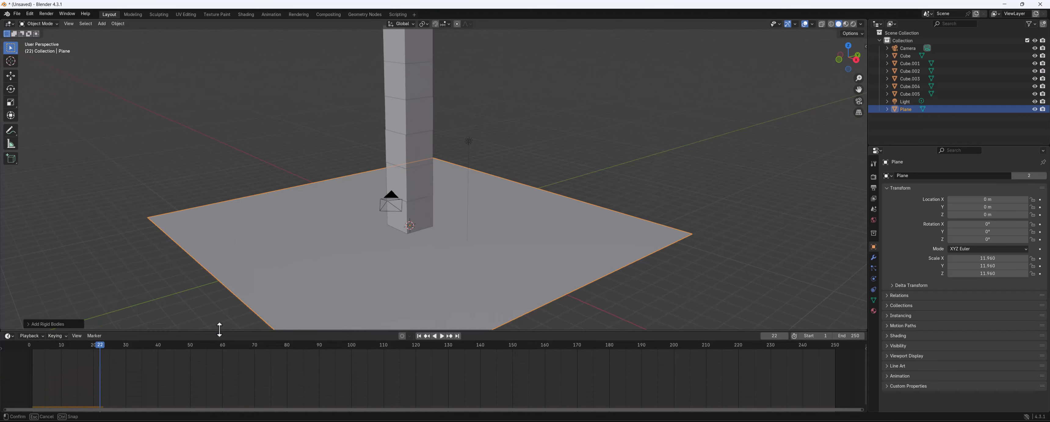
{"action": "left_click_drag", "start_coordinate": [99, 345], "coordinate": [16, 347]}
Add a UV sphere to the scene
{"action": "scroll", "coordinate": [484, 98], "scroll_direction": "down", "scroll_amount": 2}
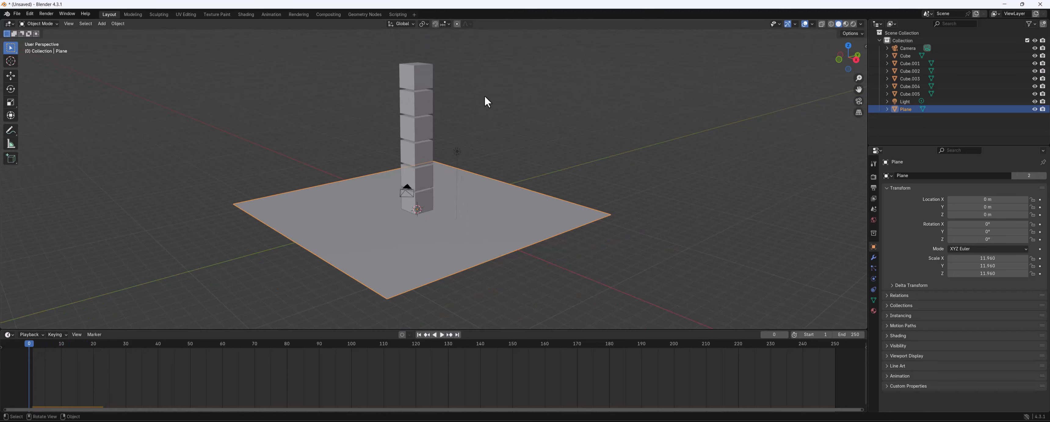
{"action": "left_click", "coordinate": [494, 138]}
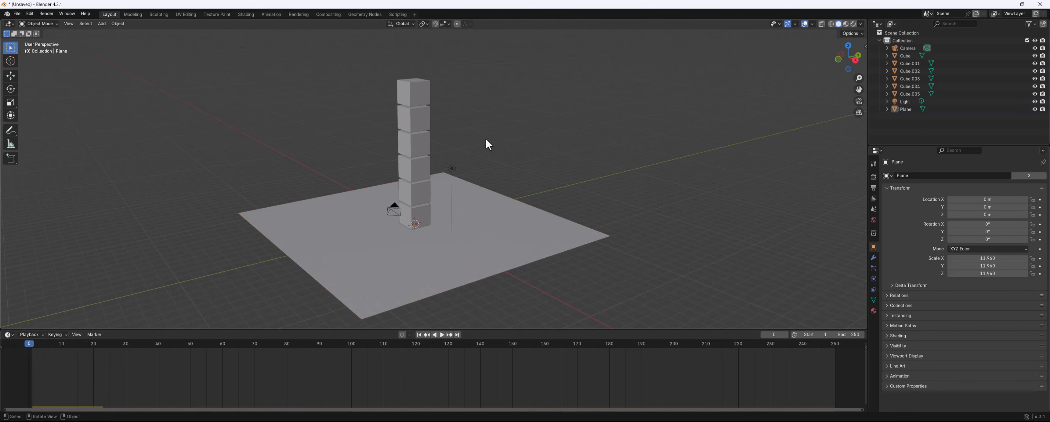
{"action": "mouse_move", "coordinate": [476, 127]}
{"action": "middle_mouse_down"}
{"action": "mouse_move", "coordinate": [461, 139]}
{"action": "mouse_move", "coordinate": [469, 127]}
{"action": "middle_mouse_up"}
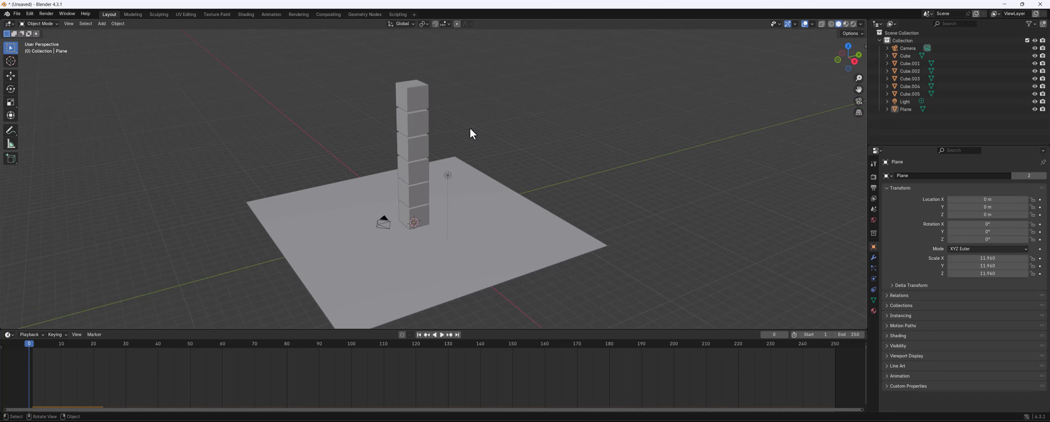
{"action": "key", "text": "shift+a"}
{"action": "mouse_move", "coordinate": [252, 222]}
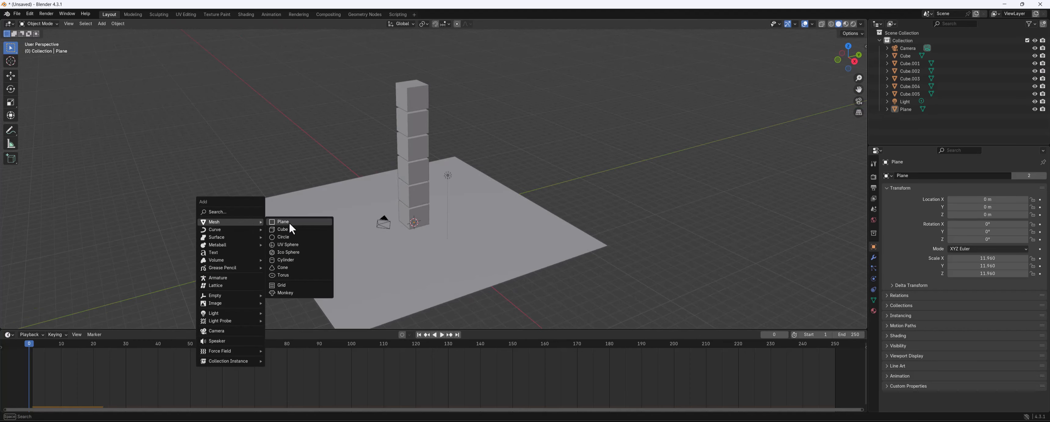
{"action": "left_click", "coordinate": [291, 244]}
Move the sphere away from the tower to about X -1.21 m, Y -13.24 m, Z 9.54 m
{"action": "middle_click_drag", "start_coordinate": [349, 235], "coordinate": [422, 204]}
{"action": "key", "text": "g"}
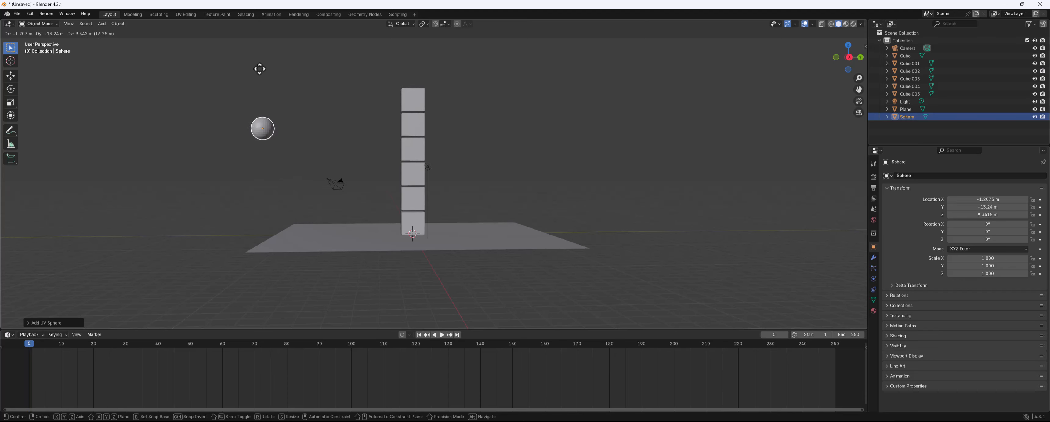
{"action": "left_click", "coordinate": [261, 68]}
Set the sphere's X location to 0 m
{"action": "middle_click_drag", "start_coordinate": [261, 68], "coordinate": [420, 191]}
{"action": "key", "text": "n"}
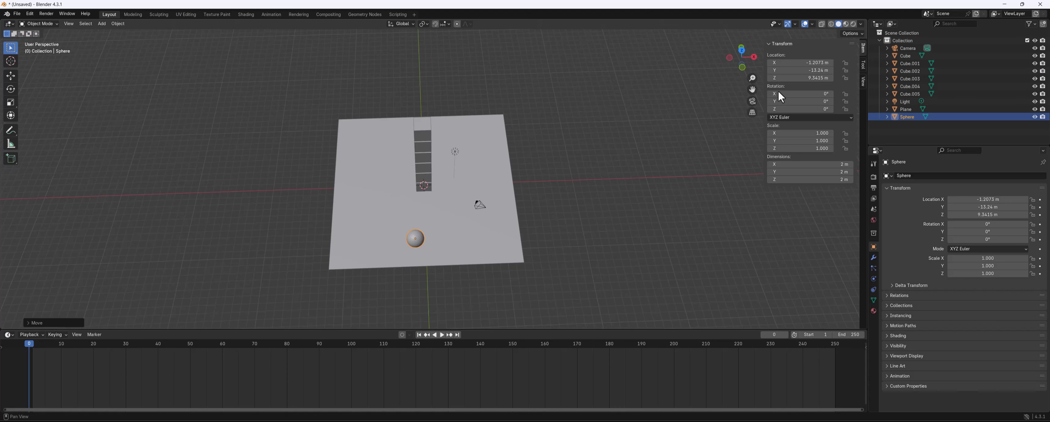
{"action": "middle_click_drag", "start_coordinate": [611, 163], "coordinate": [582, 191]}
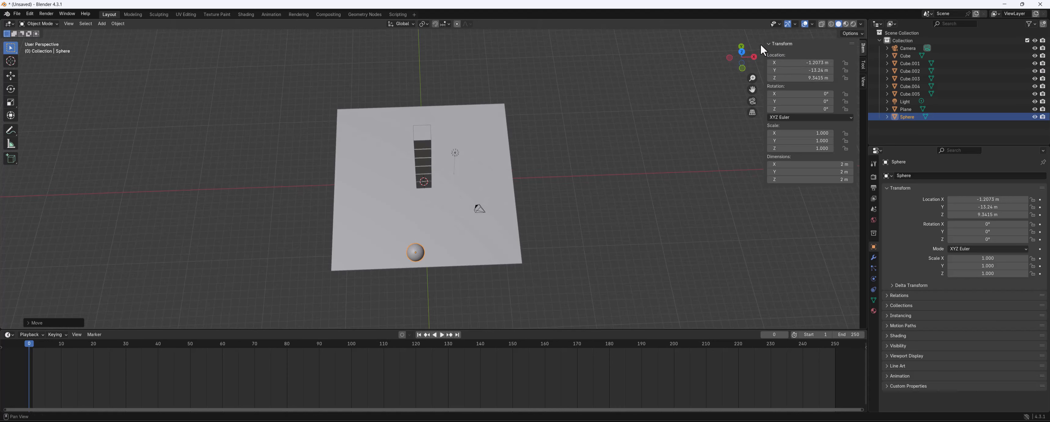
{"action": "double_click", "coordinate": [791, 63]}
{"action": "type", "text": "0"}
{"action": "key", "text": "Return"}
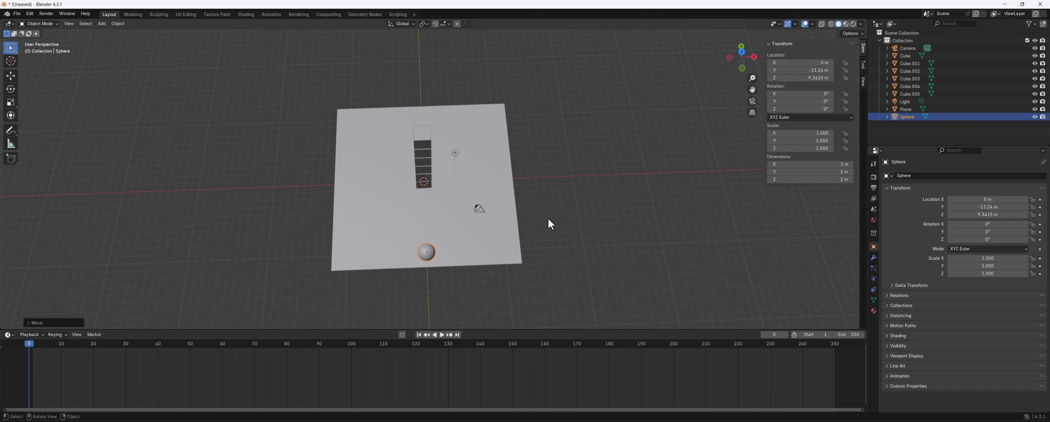
Scale the sphere down uniformly to about 0.782
{"action": "middle_click_drag", "start_coordinate": [537, 174], "coordinate": [452, 203]}
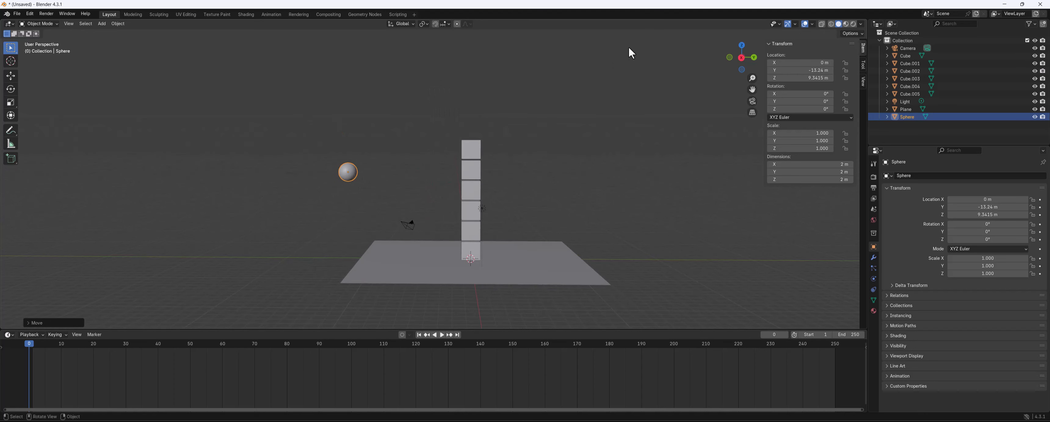
{"action": "key", "text": "s"}
{"action": "left_click", "coordinate": [568, 73]}
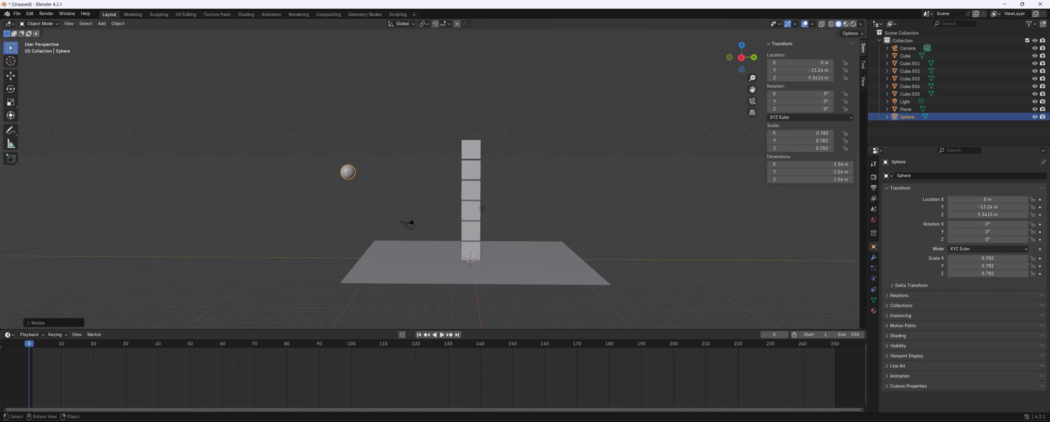
Add a rigid body to the sphere from the physics properties
{"action": "left_click", "coordinate": [874, 279]}
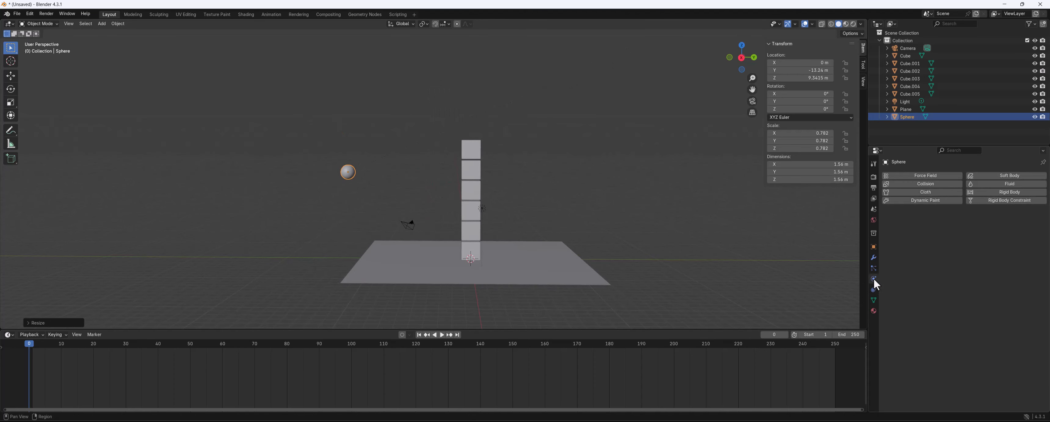
{"action": "left_click", "coordinate": [1010, 192]}
{"action": "middle_click_drag", "start_coordinate": [584, 132], "coordinate": [548, 151]}
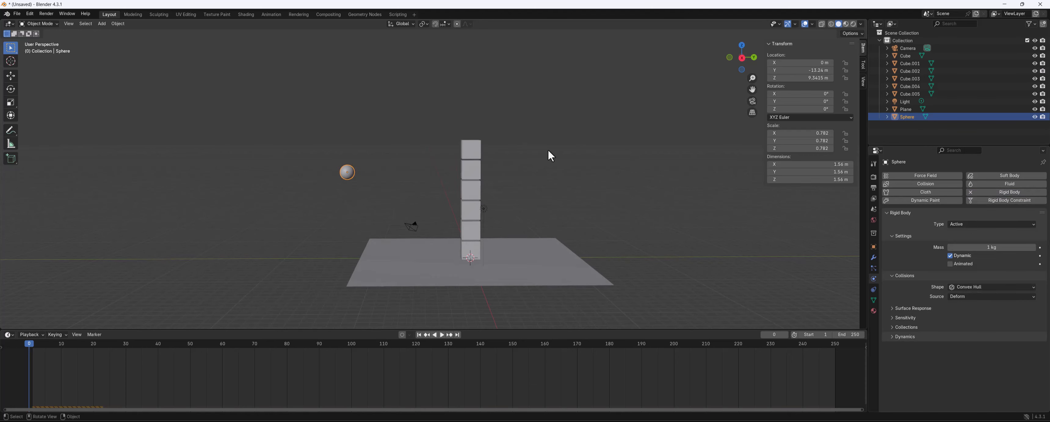
Play the simulation briefly, then return the timeline to frame 1
{"action": "key", "text": "space"}
{"action": "key", "text": "space"}
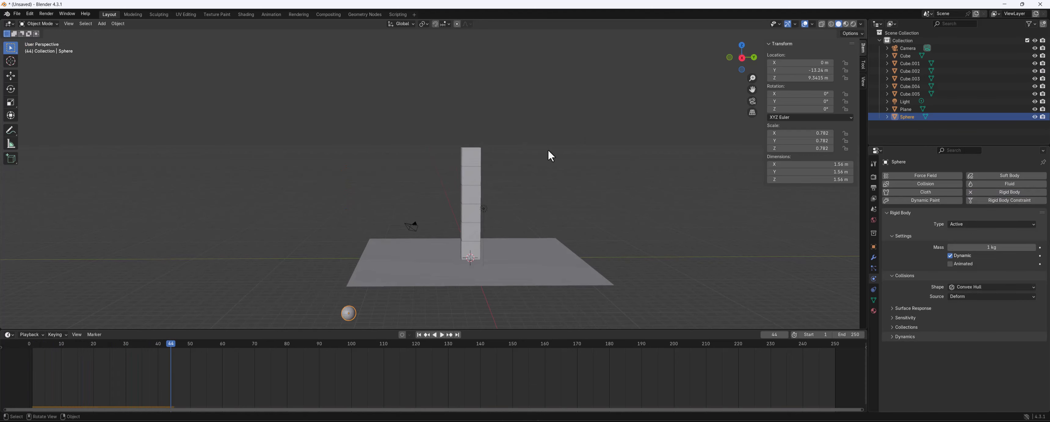
{"action": "left_click_drag", "start_coordinate": [164, 347], "coordinate": [29, 346]}
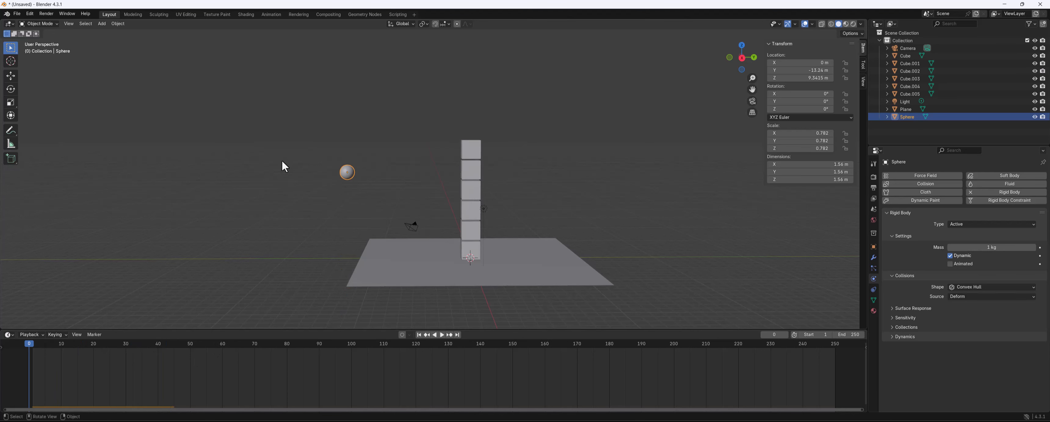
{"action": "left_click", "coordinate": [32, 344]}
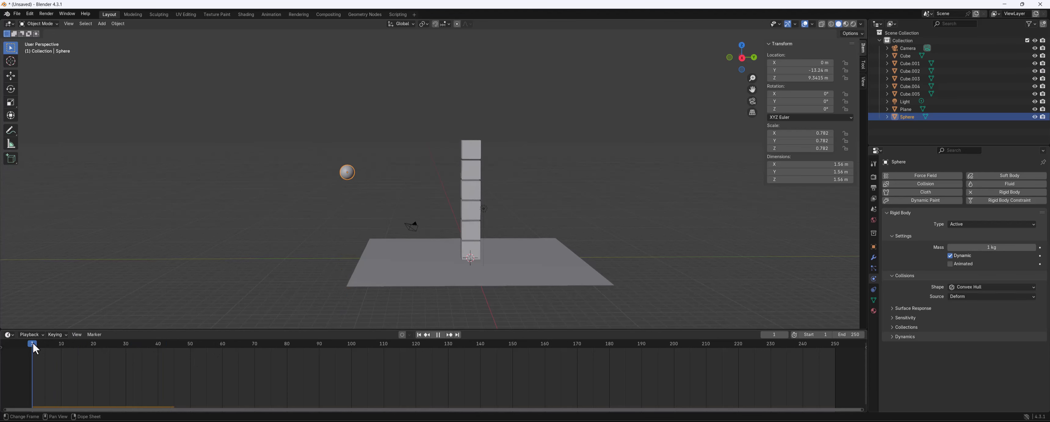
Enable the Animated option on the sphere's rigid body and replay the simulation from frame 1
{"action": "middle_click_drag", "start_coordinate": [592, 124], "coordinate": [599, 127]}
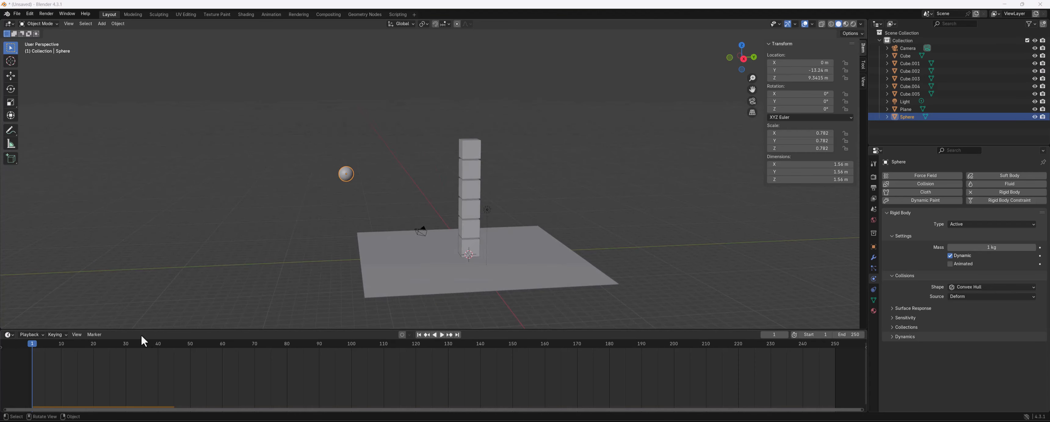
{"action": "mouse_move", "coordinate": [48, 345]}
{"action": "left_mouse_down"}
{"action": "mouse_move", "coordinate": [70, 346]}
{"action": "mouse_move", "coordinate": [31, 344]}
{"action": "left_mouse_up"}
{"action": "key", "text": "space"}
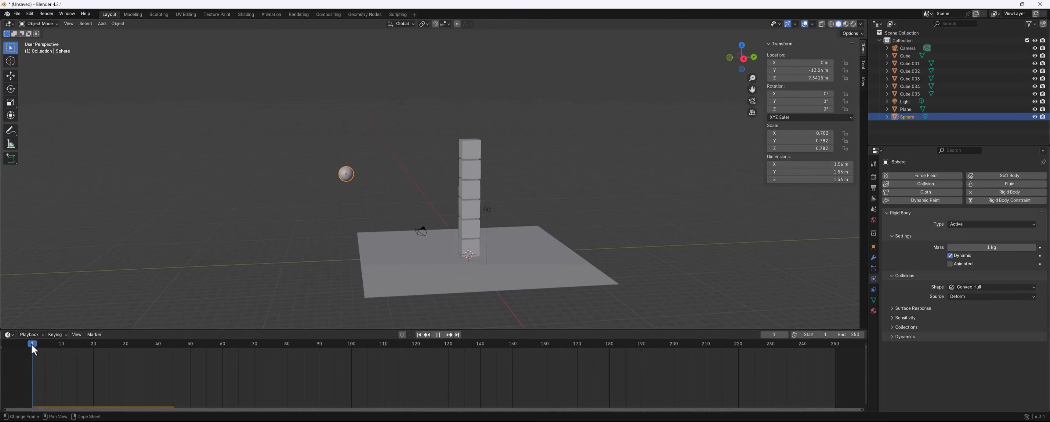
{"action": "key", "text": "space"}
{"action": "key", "text": "space"}
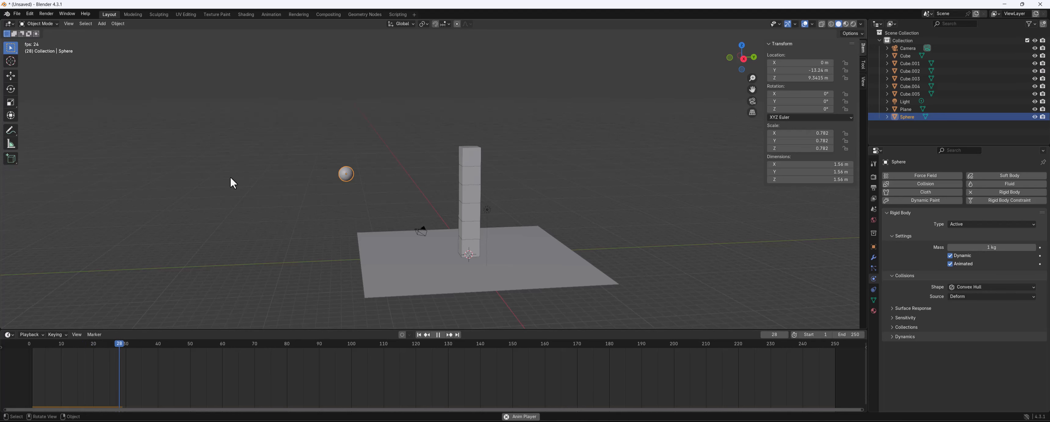
{"action": "key", "text": "space"}
Insert a transform keyframe for the sphere at frame 1
{"action": "left_click", "coordinate": [2, 348]}
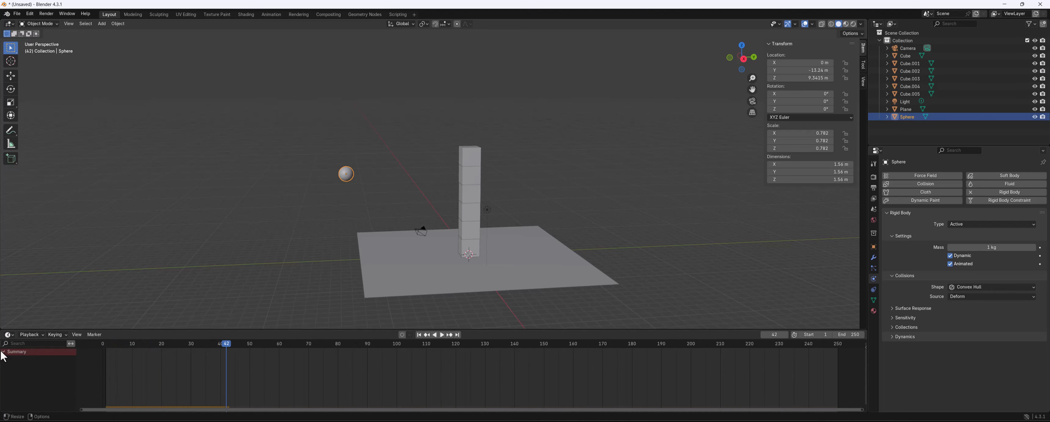
{"action": "scroll", "coordinate": [138, 344], "scroll_direction": "down", "scroll_amount": 2}
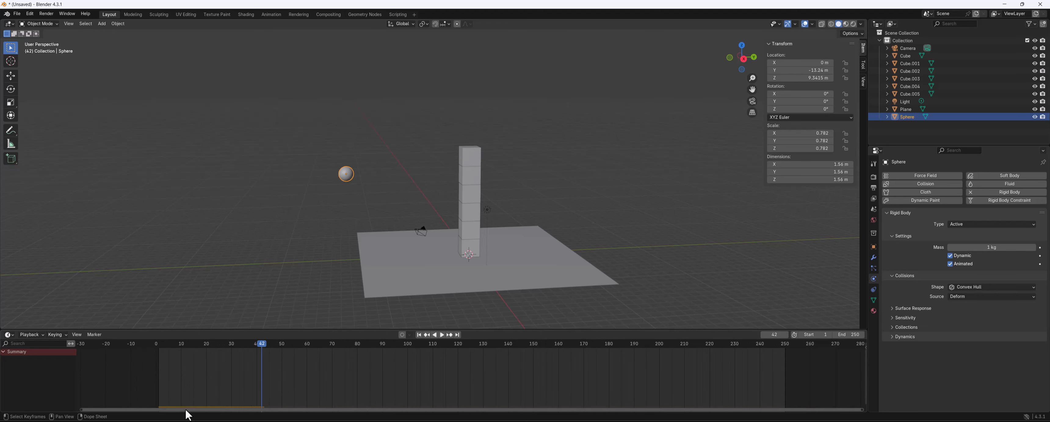
{"action": "left_click_drag", "start_coordinate": [262, 344], "coordinate": [158, 346]}
{"action": "key", "text": "i"}
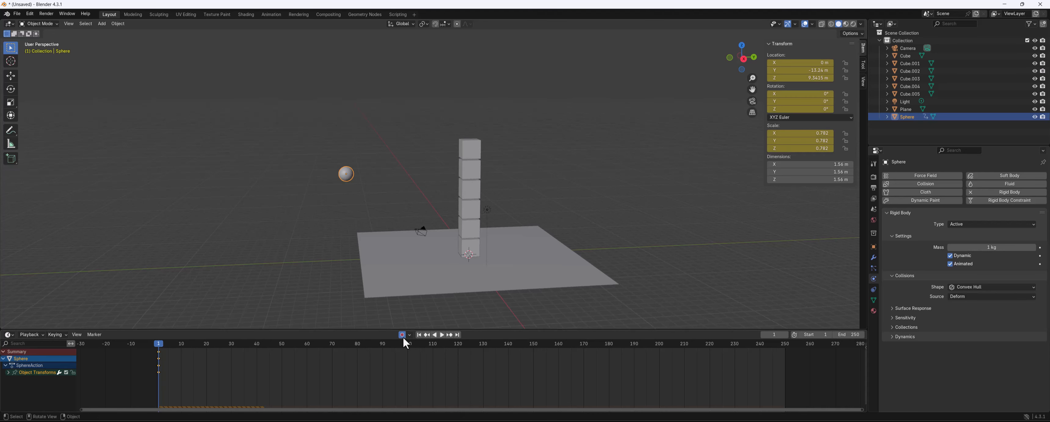
At frame 59, move the sphere past the tower to about Y 8.19 m, Z 4.28 m and keyframe it
{"action": "left_click_drag", "start_coordinate": [158, 346], "coordinate": [304, 349]}
{"action": "middle_click_drag", "start_coordinate": [394, 185], "coordinate": [384, 199]}
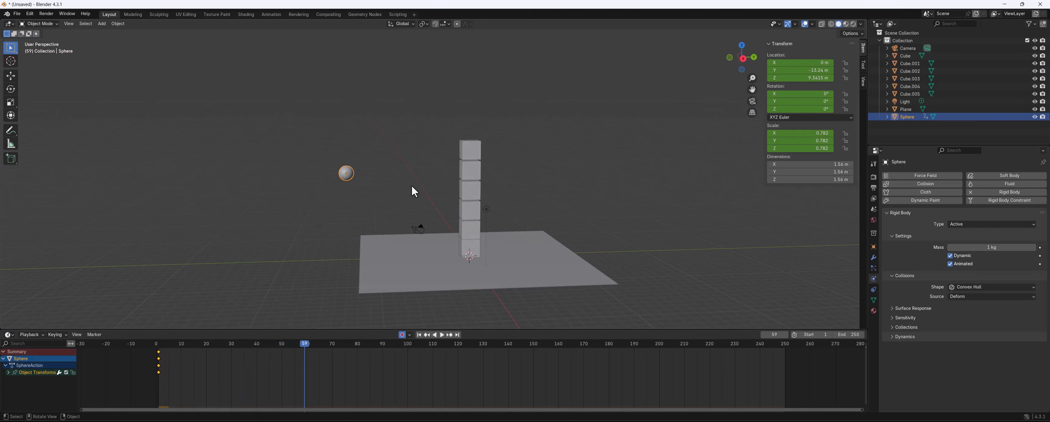
{"action": "key", "text": "shift+space"}
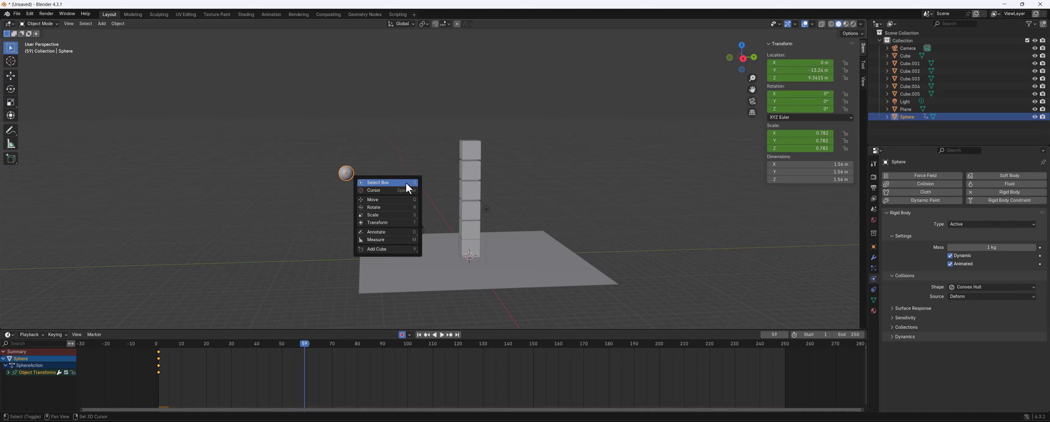
{"action": "left_click", "coordinate": [396, 202]}
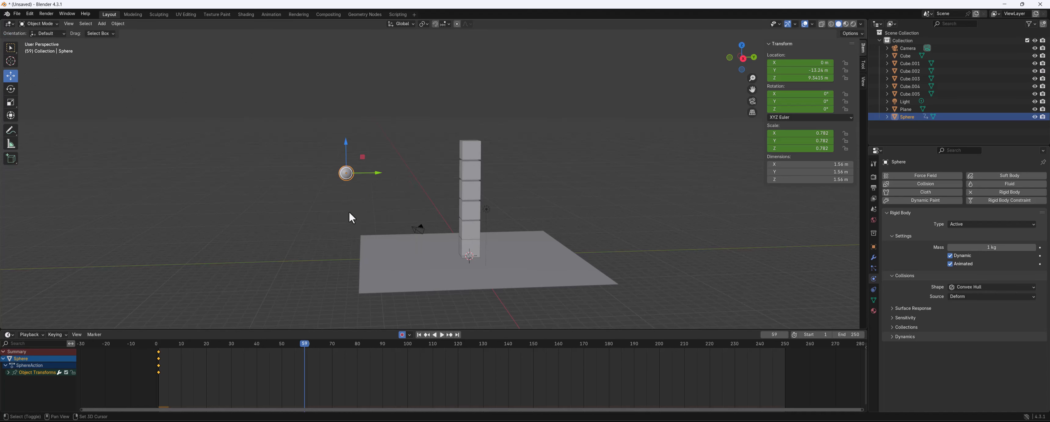
{"action": "key", "text": "shift+space"}
{"action": "middle_click_drag", "start_coordinate": [101, 117], "coordinate": [102, 122]}
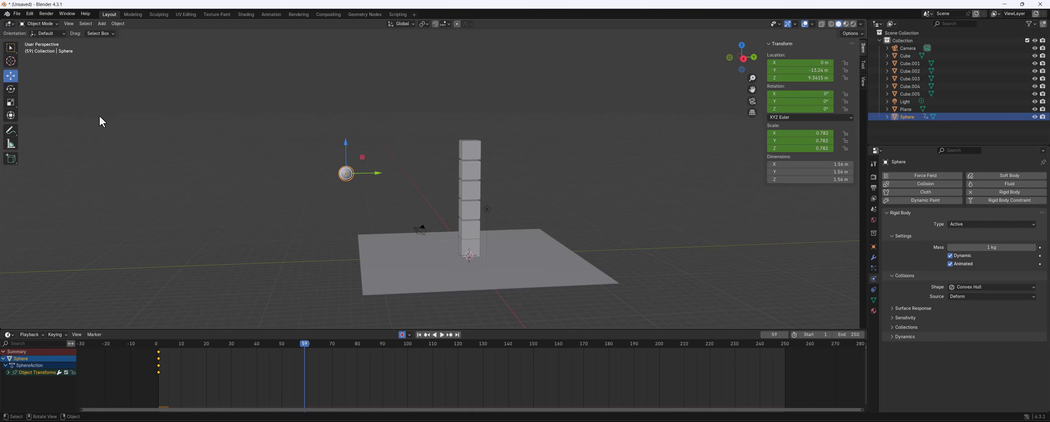
{"action": "key", "text": "t"}
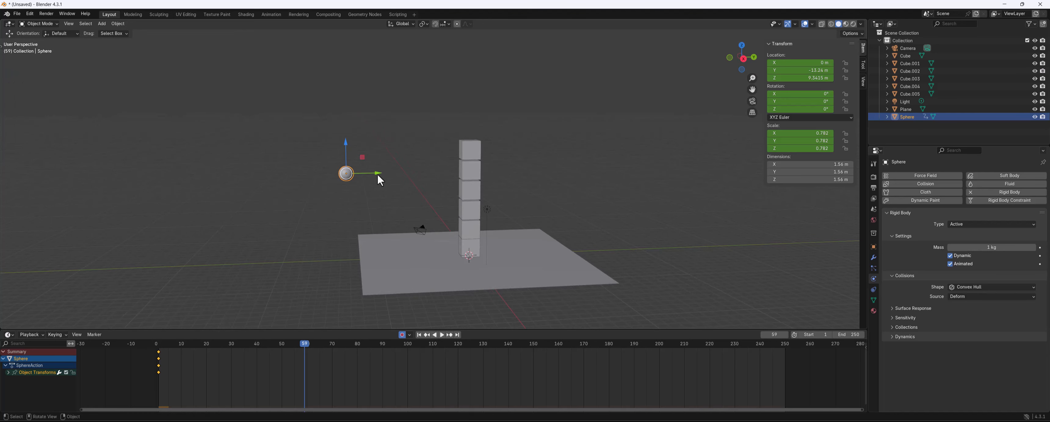
{"action": "key", "text": "t"}
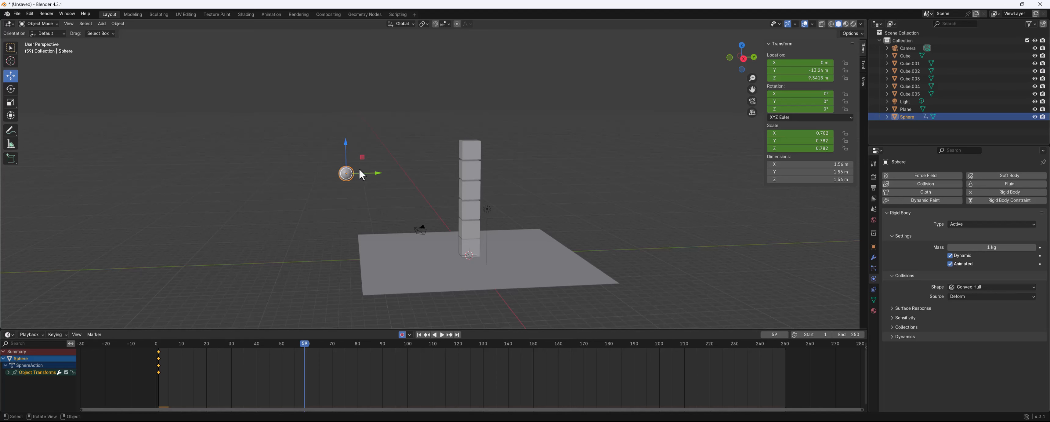
{"action": "key", "text": "alt+a"}
{"action": "left_click", "coordinate": [345, 174]}
{"action": "left_click_drag", "start_coordinate": [379, 172], "coordinate": [538, 170]}
{"action": "key", "text": "i"}
Play the animation from frame 1 to preview the sphere striking the tower
{"action": "left_click_drag", "start_coordinate": [508, 141], "coordinate": [508, 187]}
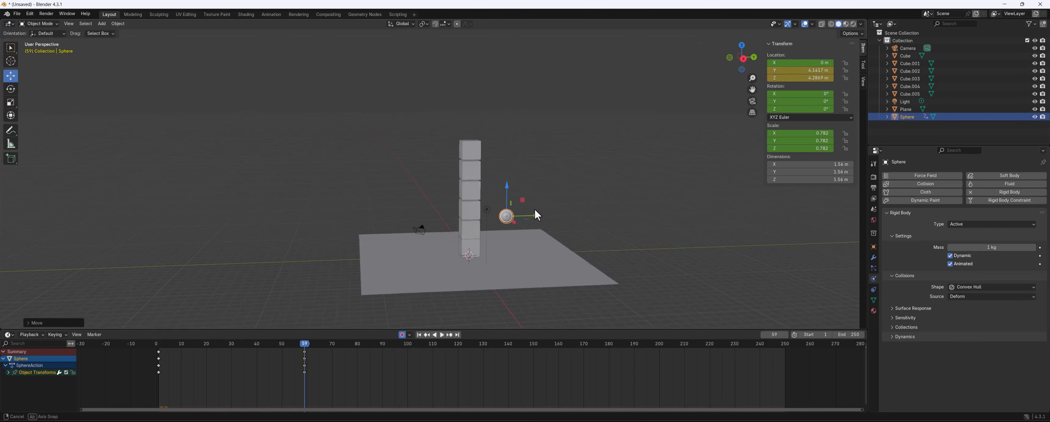
{"action": "middle_click_drag", "start_coordinate": [536, 213], "coordinate": [523, 207]}
{"action": "left_click_drag", "start_coordinate": [543, 221], "coordinate": [581, 220]}
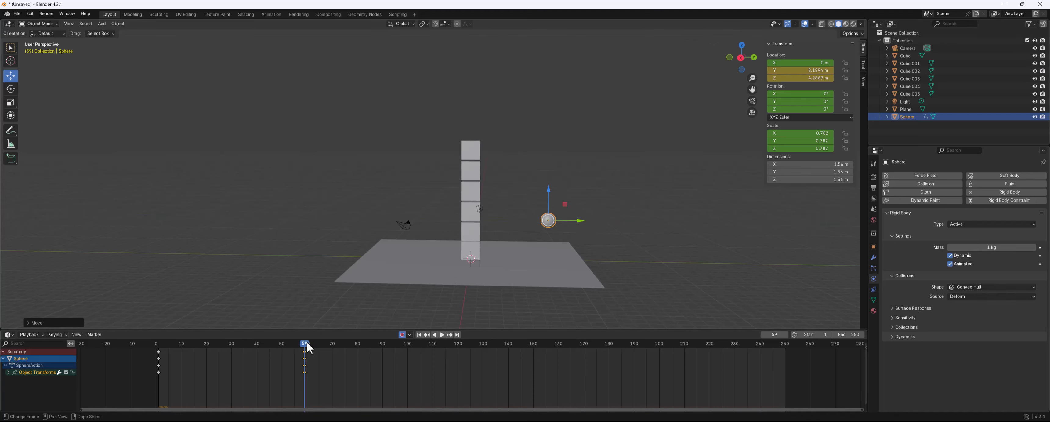
{"action": "left_click_drag", "start_coordinate": [305, 343], "coordinate": [156, 326]}
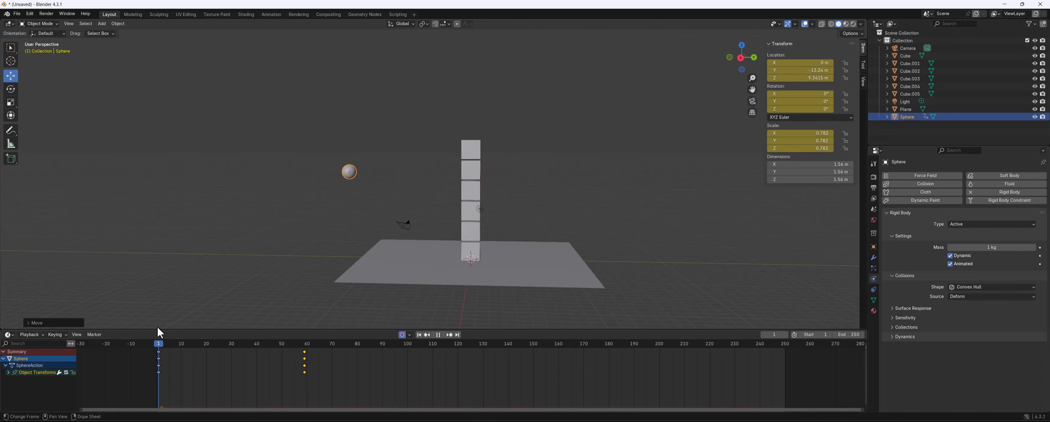
{"action": "key", "text": "space"}
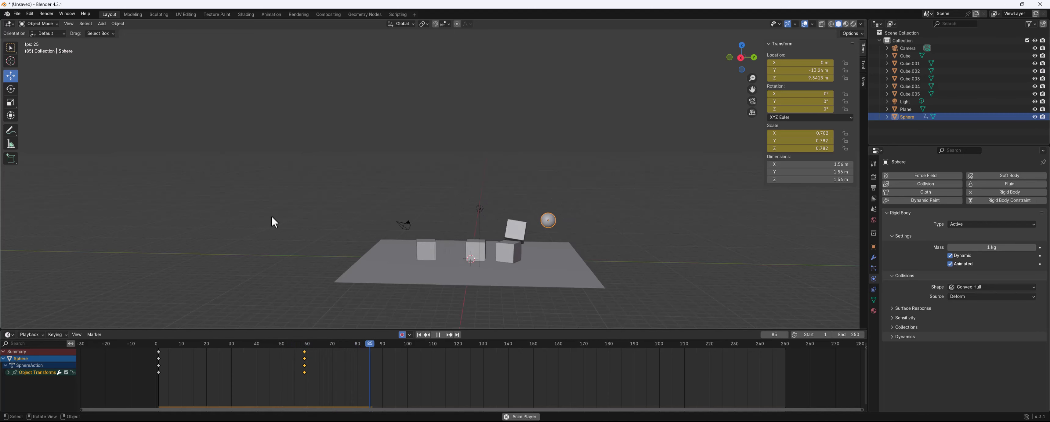
{"action": "key", "text": "space"}
{"action": "middle_click_drag", "start_coordinate": [332, 131], "coordinate": [348, 348]}
{"action": "left_click_drag", "start_coordinate": [379, 343], "coordinate": [172, 342]}
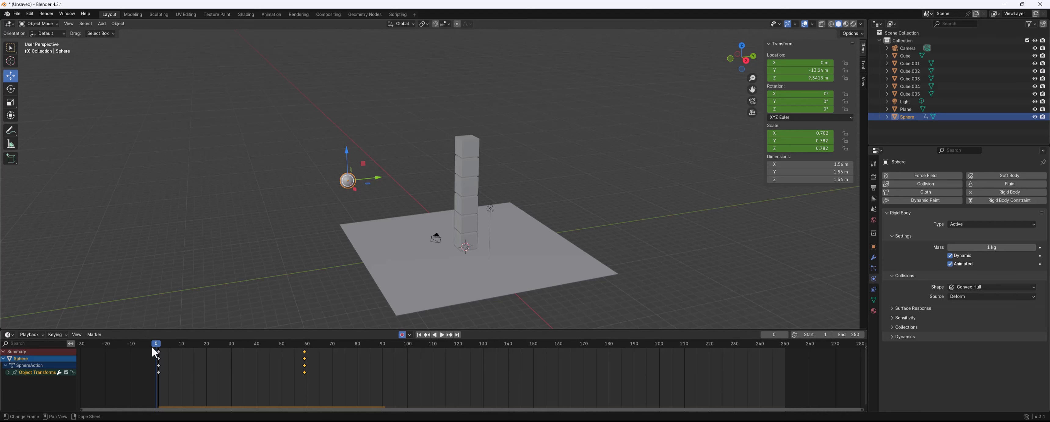
{"action": "left_click", "coordinate": [159, 345]}
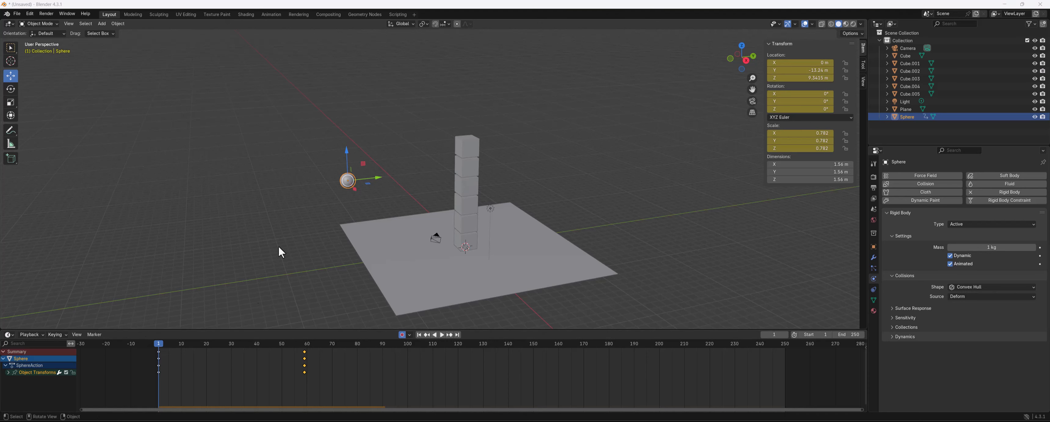
{"action": "middle_click_drag", "start_coordinate": [227, 311], "coordinate": [301, 242]}
{"action": "key", "text": "space"}
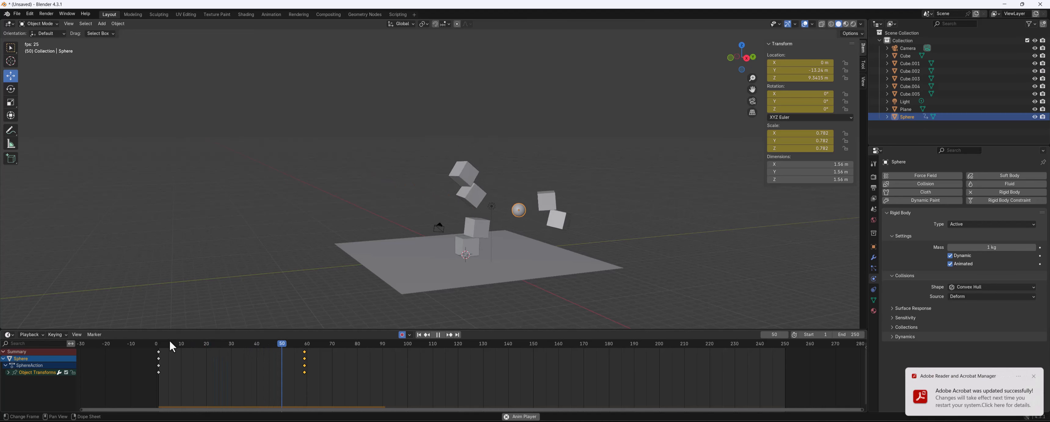
{"action": "key", "text": "space"}
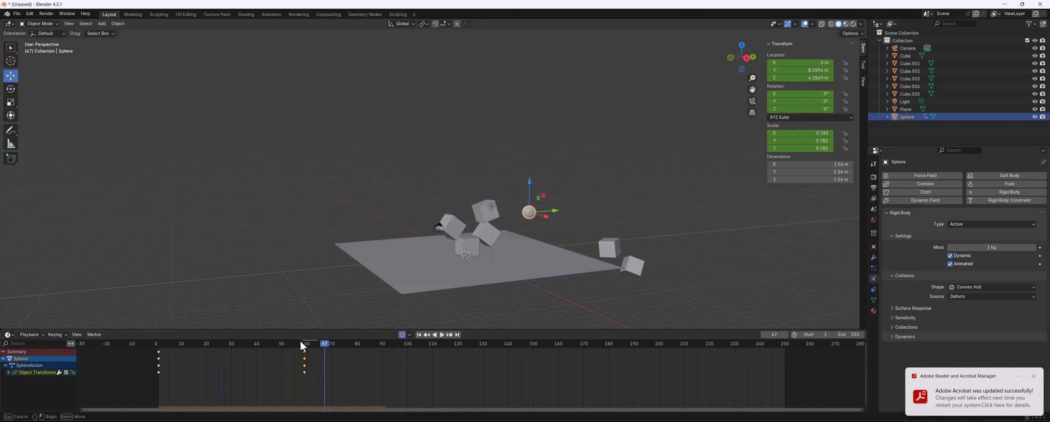
Keyframe the sphere's Animated option on at frame 30 and off at frame 31
{"action": "left_click_drag", "start_coordinate": [302, 347], "coordinate": [231, 347]}
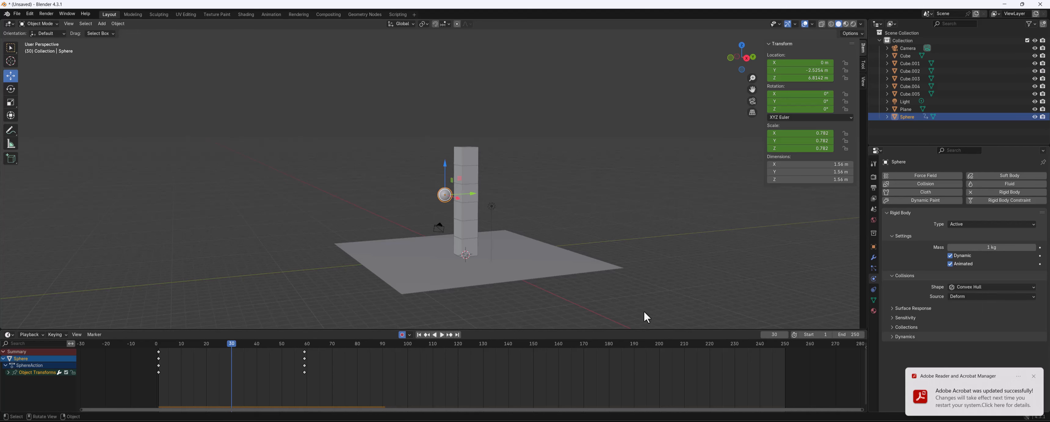
{"action": "left_click", "coordinate": [1040, 264]}
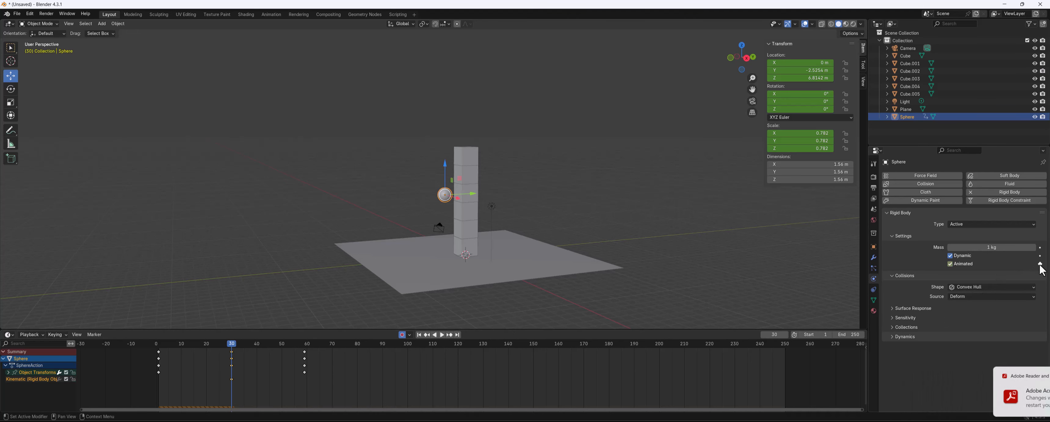
{"action": "key", "text": "space"}
{"action": "left_click_drag", "start_coordinate": [236, 344], "coordinate": [234, 344]}
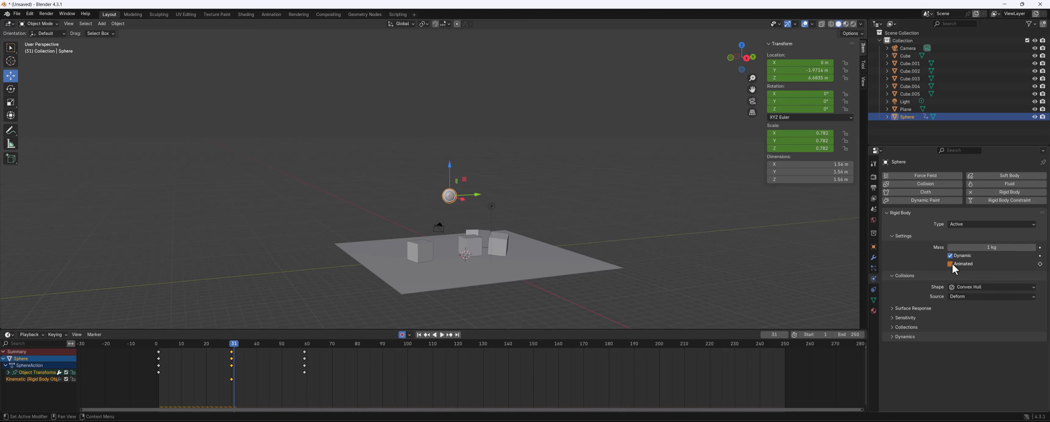
{"action": "left_click", "coordinate": [1040, 264]}
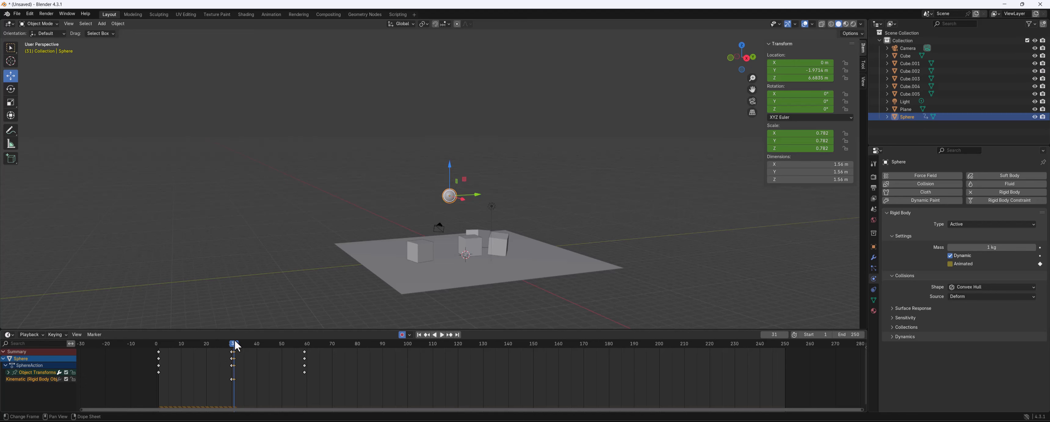
Replay the simulation from frame 1
{"action": "left_click_drag", "start_coordinate": [236, 342], "coordinate": [159, 342]}
{"action": "key", "text": "space"}
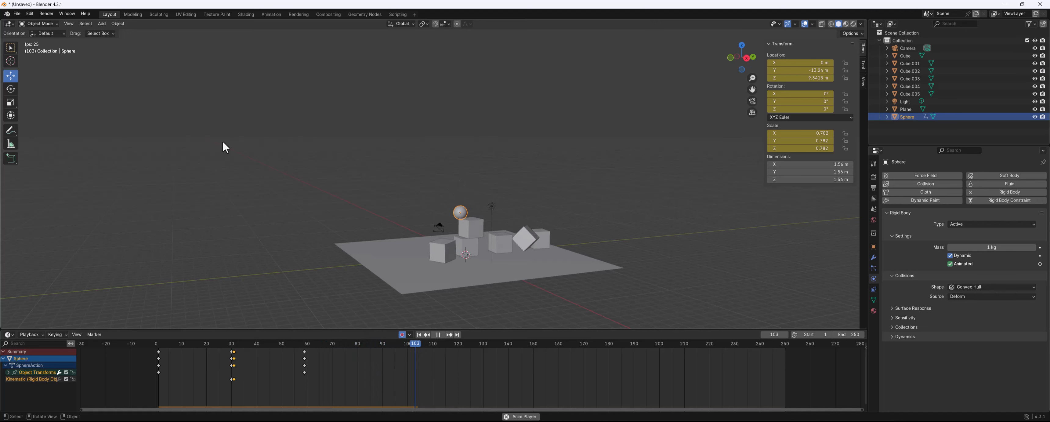
{"action": "key", "text": "space"}
Shift the Animated on/off keyframes about four frames later in the dope sheet
{"action": "left_click_drag", "start_coordinate": [244, 387], "coordinate": [231, 372]}
{"action": "key", "text": "g"}
{"action": "left_click_drag", "start_coordinate": [250, 352], "coordinate": [249, 353]}
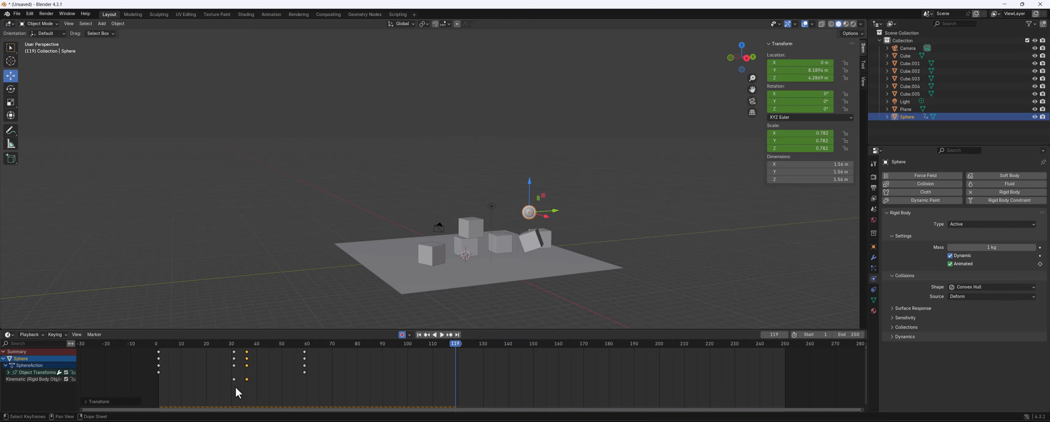
{"action": "left_click_drag", "start_coordinate": [237, 388], "coordinate": [240, 353]}
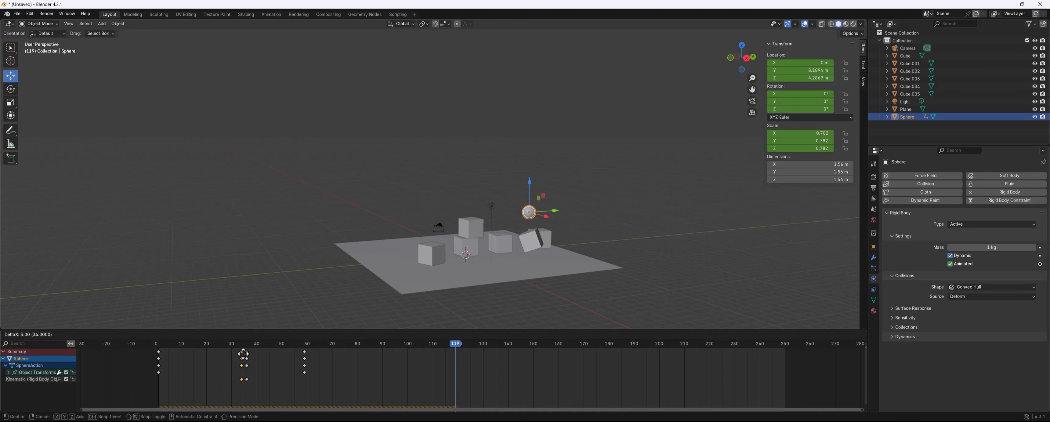
{"action": "left_click", "coordinate": [244, 353]}
Replay the simulation from the start to check the new release timing
{"action": "left_click", "coordinate": [157, 343]}
{"action": "key", "text": "space"}
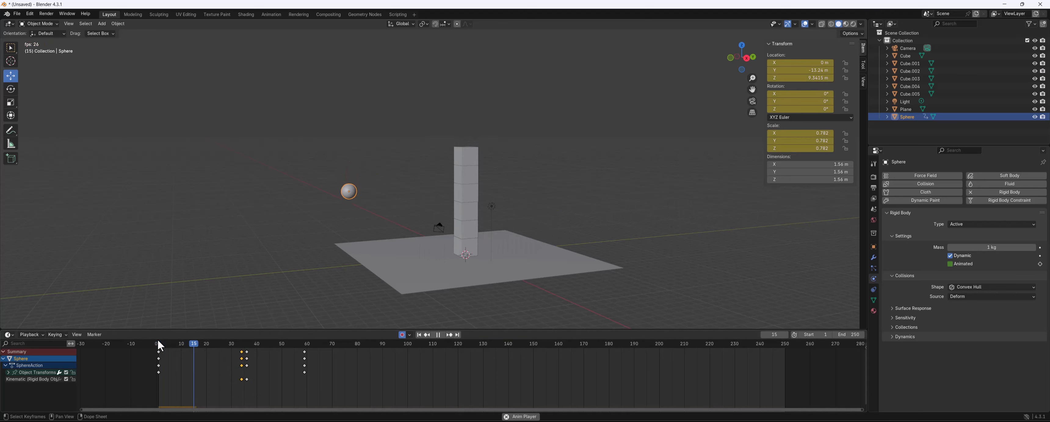
{"action": "key", "text": "space"}
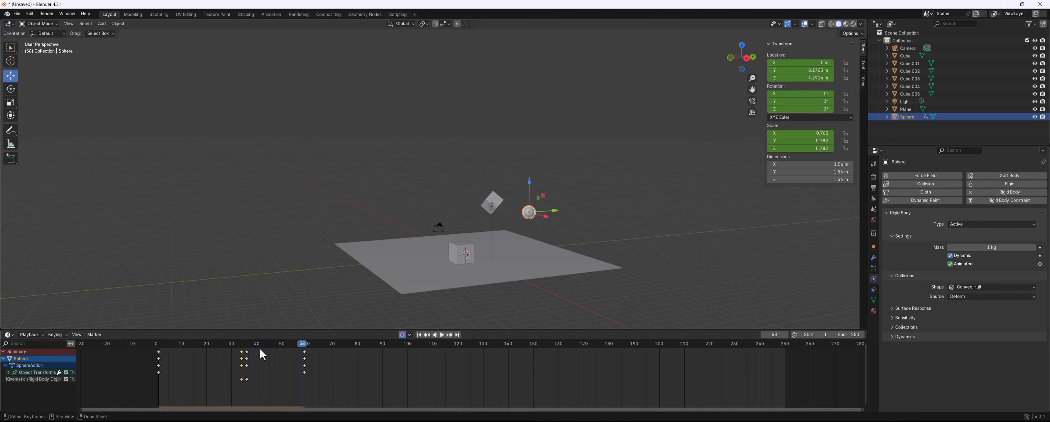
{"action": "left_click_drag", "start_coordinate": [259, 347], "coordinate": [158, 346]}
{"action": "key", "text": "space"}
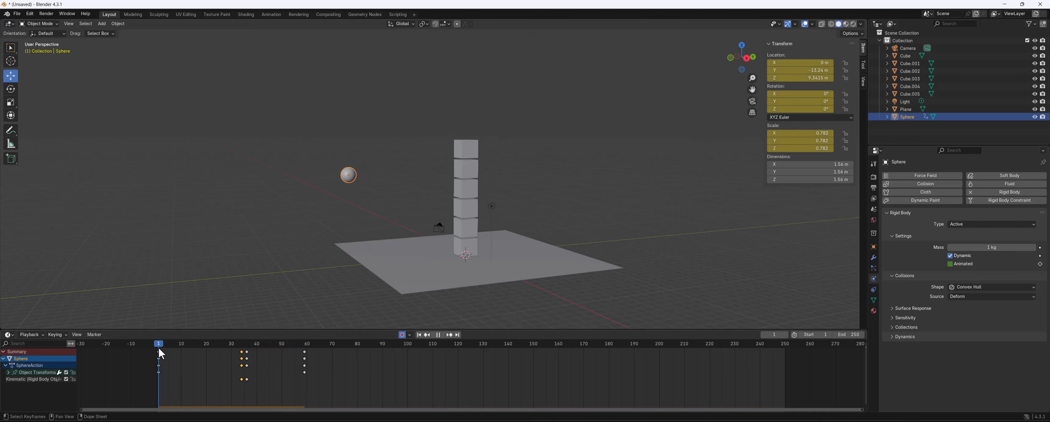
Shift the selected Animated keyframes four frames later and replay the simulation from frame 1
{"action": "left_click_drag", "start_coordinate": [242, 352], "coordinate": [252, 353]}
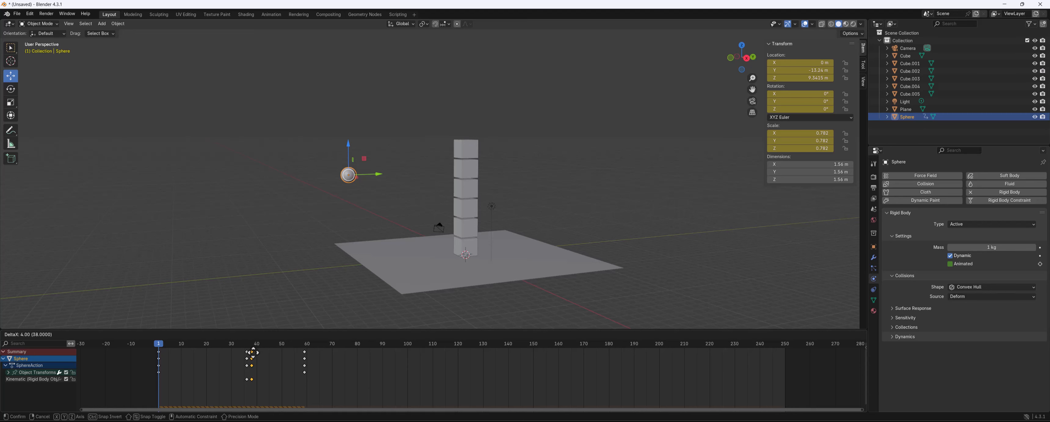
{"action": "left_click", "coordinate": [253, 352]}
{"action": "key", "text": "space"}
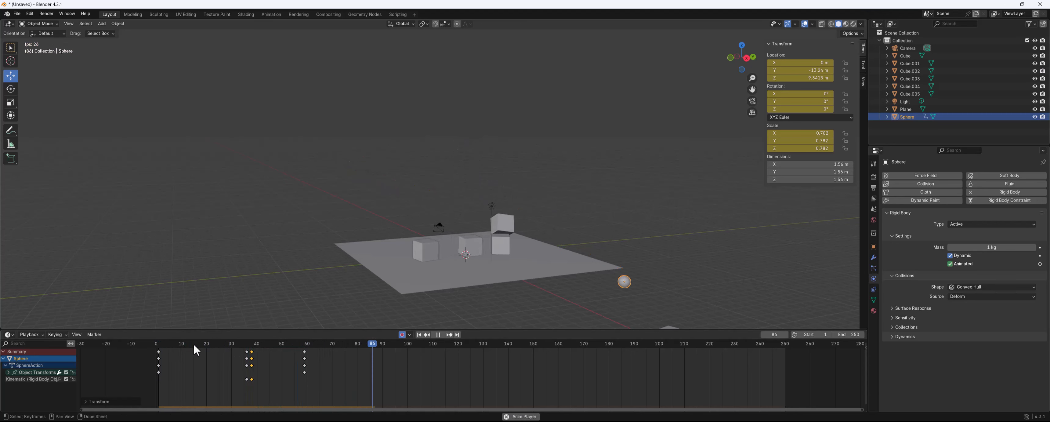
{"action": "key", "text": "space"}
{"action": "middle_click_drag", "start_coordinate": [507, 202], "coordinate": [473, 239]}
{"action": "left_click_drag", "start_coordinate": [311, 343], "coordinate": [158, 355]}
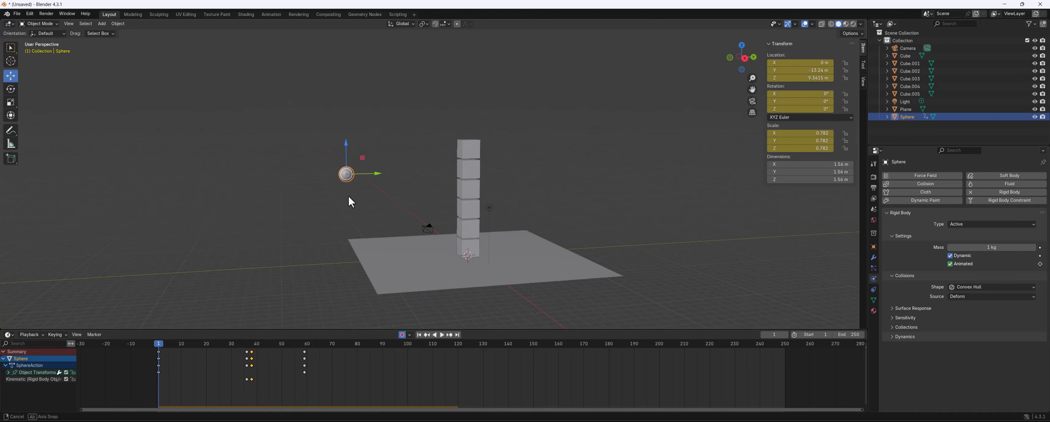
Set the viewport solid shading color option to Random
{"action": "middle_click_drag", "start_coordinate": [348, 195], "coordinate": [351, 197]}
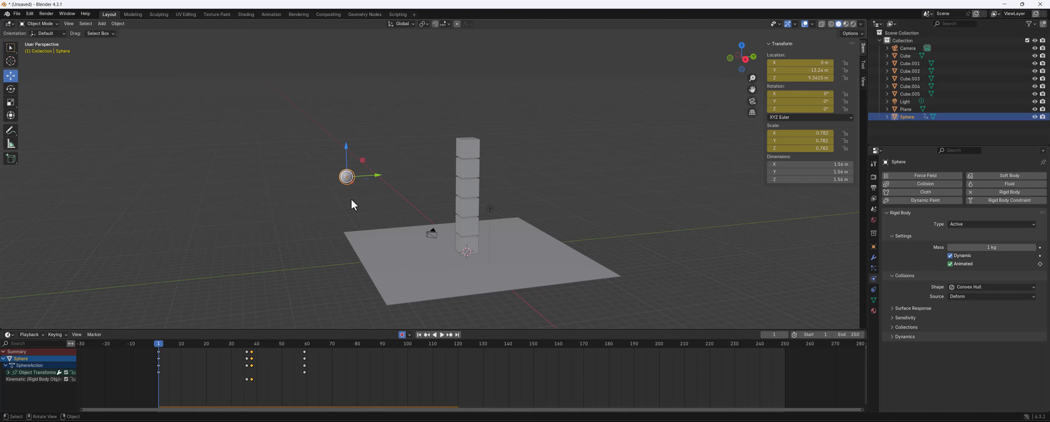
{"action": "middle_click_drag", "start_coordinate": [412, 156], "coordinate": [468, 138]}
{"action": "left_click", "coordinate": [862, 24]}
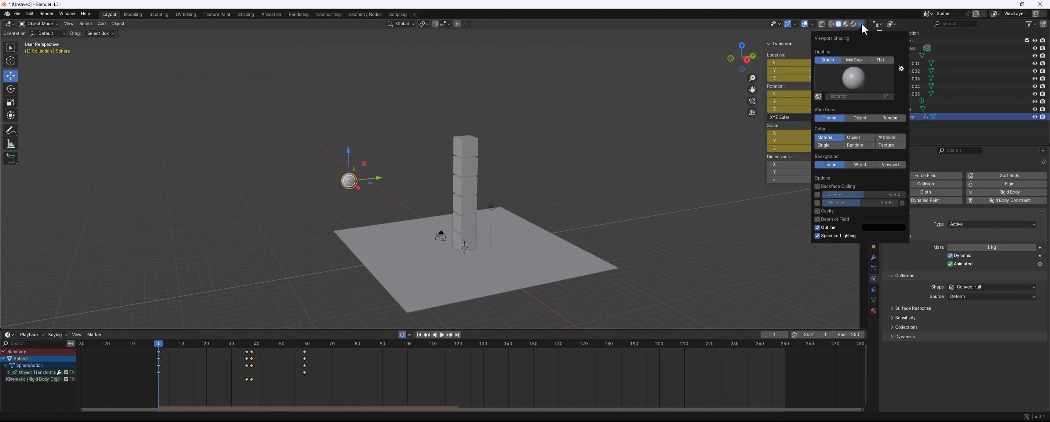
{"action": "left_click", "coordinate": [855, 145]}
Replay the simulation several times, rewinding to frame 1 between runs
{"action": "middle_click_drag", "start_coordinate": [543, 191], "coordinate": [524, 184]}
{"action": "key", "text": "space"}
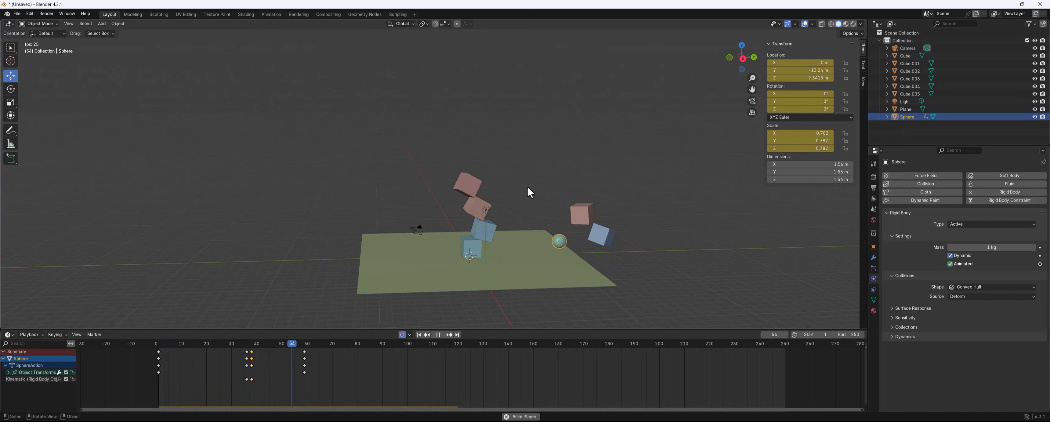
{"action": "key", "text": "space"}
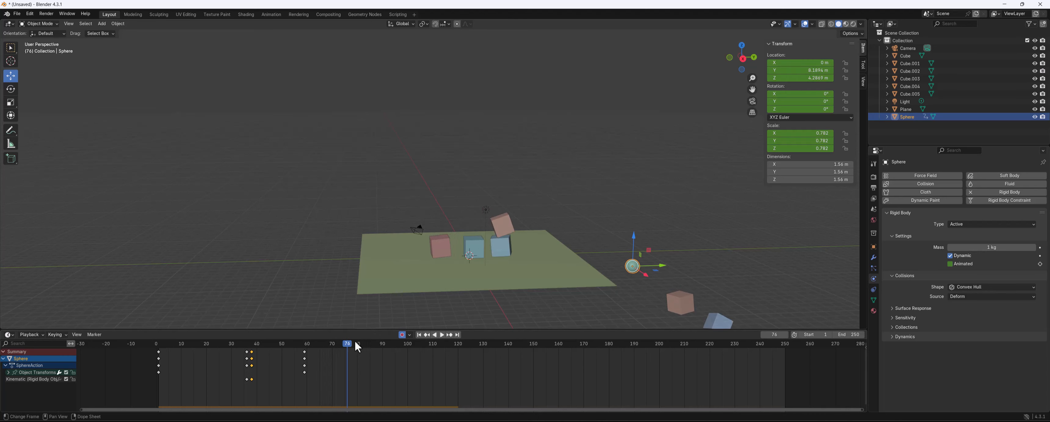
{"action": "left_click_drag", "start_coordinate": [357, 346], "coordinate": [158, 348]}
{"action": "key", "text": "space"}
{"action": "middle_click_drag", "start_coordinate": [395, 175], "coordinate": [410, 180]}
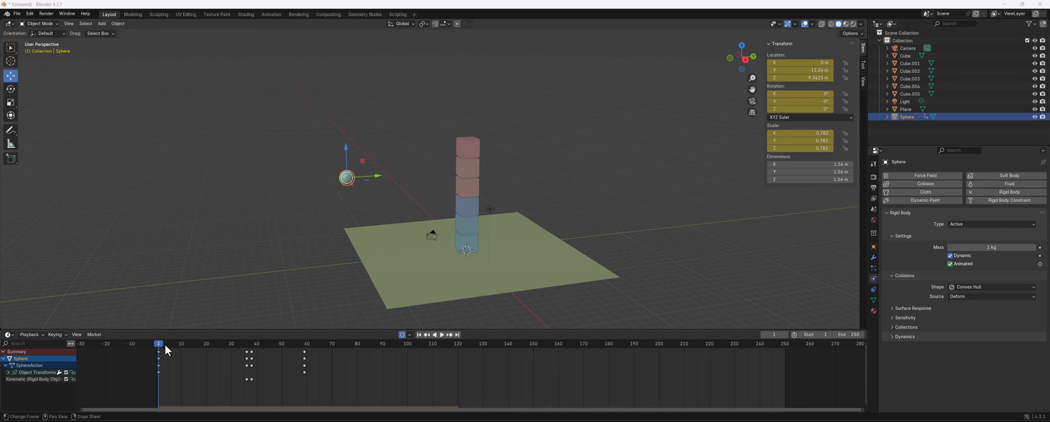
{"action": "left_click", "coordinate": [339, 198]}
{"action": "key", "text": "space"}
{"action": "middle_click_drag", "start_coordinate": [339, 200], "coordinate": [334, 212]}
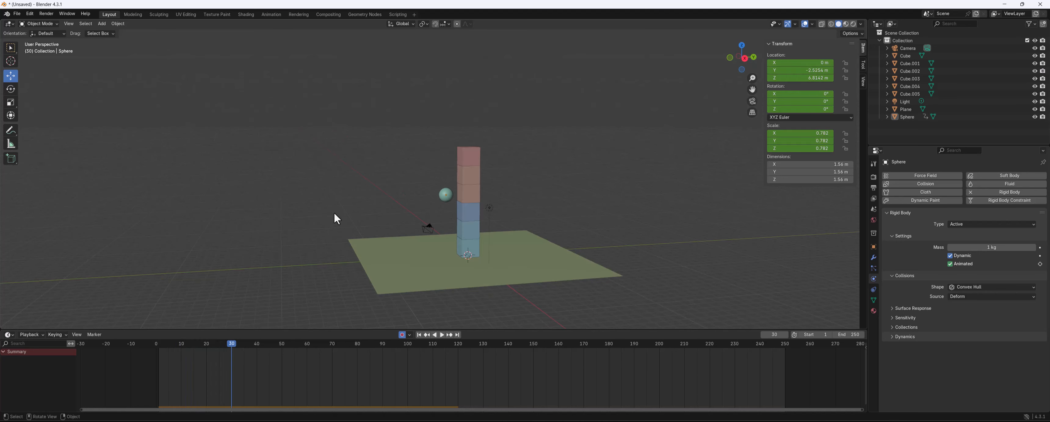
{"action": "key", "text": "space"}
{"action": "key", "text": "space"}
{"action": "left_click_drag", "start_coordinate": [256, 343], "coordinate": [160, 348]}
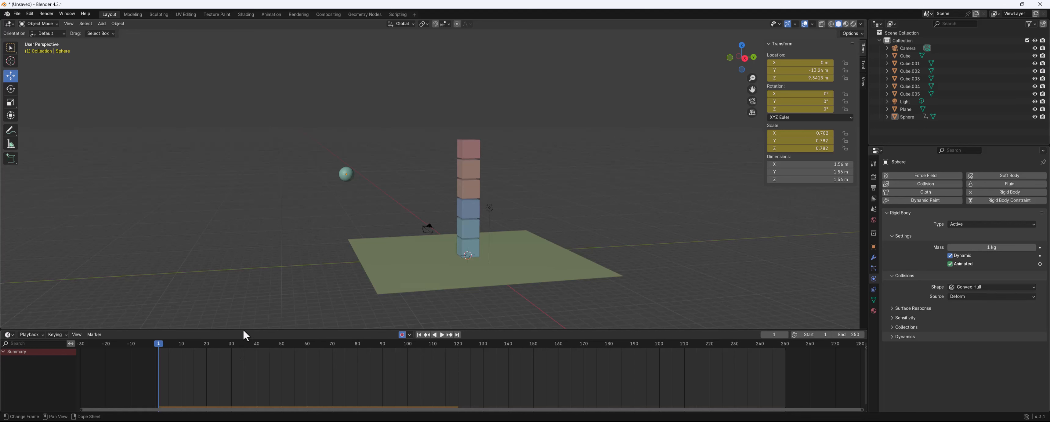
Select the sphere, move its selected keyframes 28 frames earlier and play the result
{"action": "left_click", "coordinate": [345, 174]}
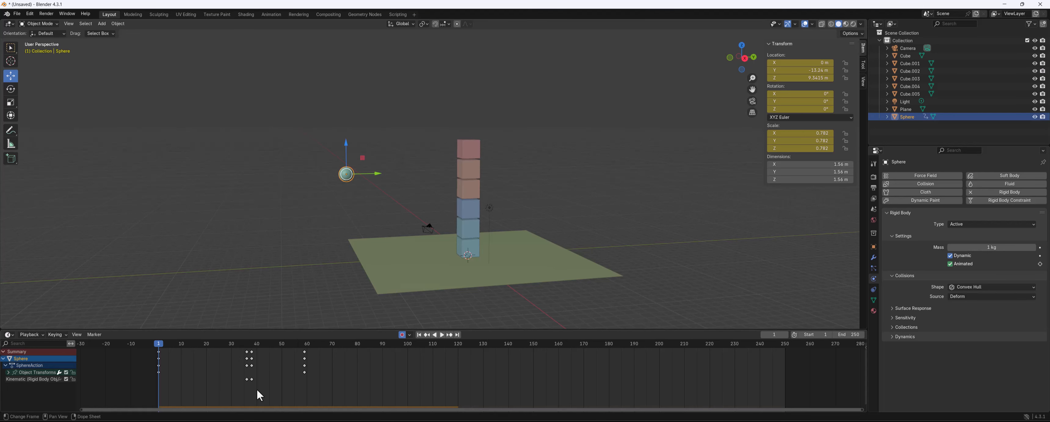
{"action": "left_click_drag", "start_coordinate": [258, 390], "coordinate": [271, 349]}
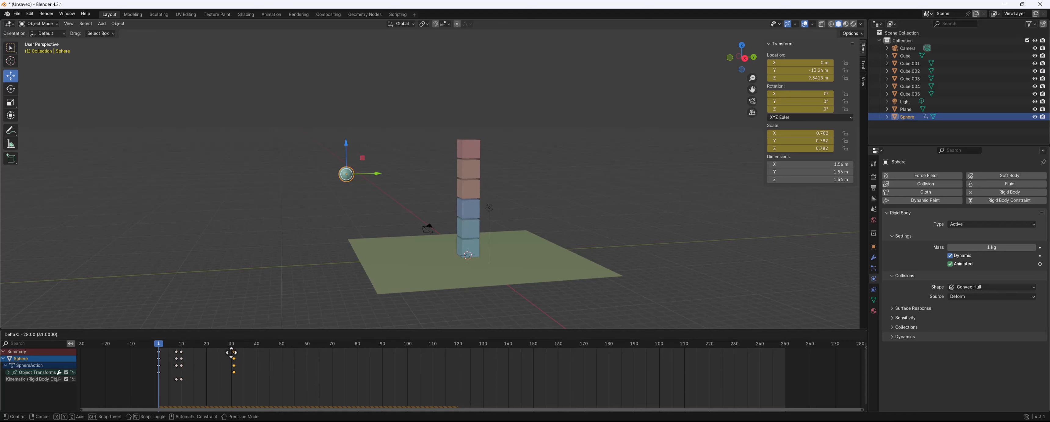
{"action": "left_click_drag", "start_coordinate": [229, 350], "coordinate": [230, 350]}
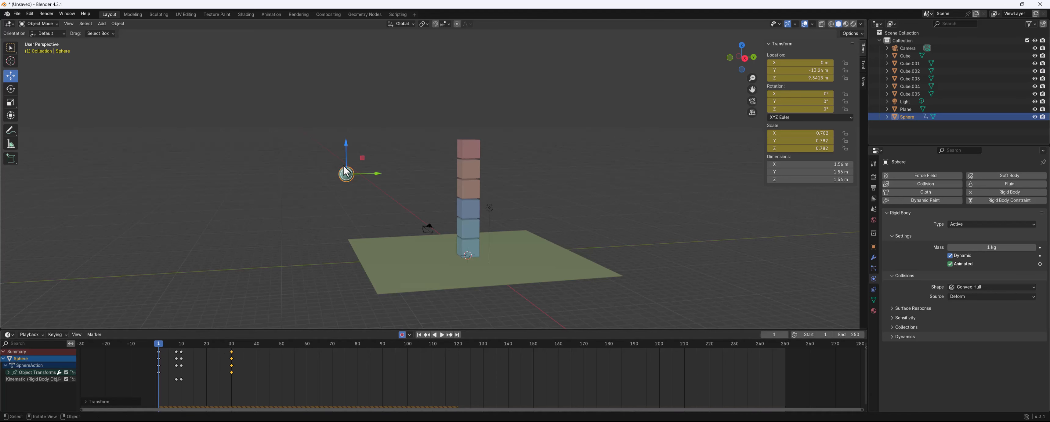
{"action": "key", "text": "space"}
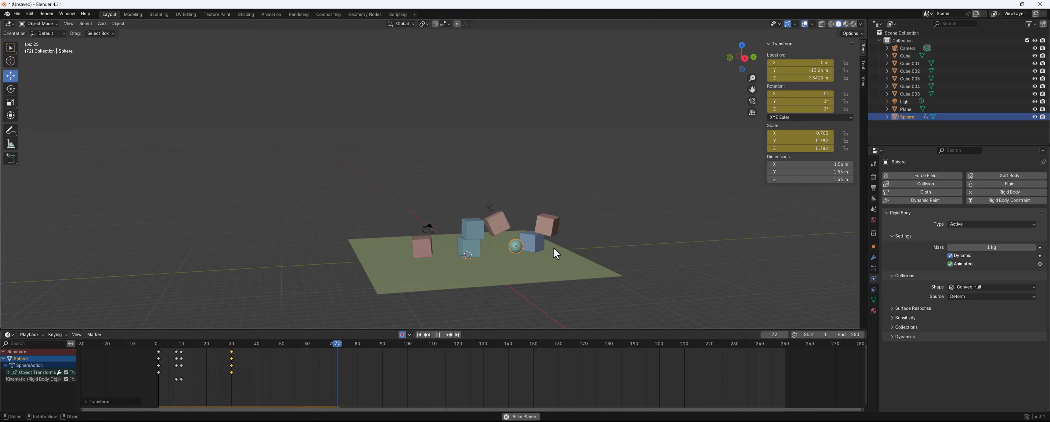
{"action": "key", "text": "space"}
Move the sphere's earliest Animated keyframes about six frames later in the dope sheet
{"action": "mouse_move", "coordinate": [163, 344]}
{"action": "left_mouse_down"}
{"action": "mouse_move", "coordinate": [179, 344]}
{"action": "mouse_move", "coordinate": [163, 344]}
{"action": "left_mouse_up"}
{"action": "left_click_drag", "start_coordinate": [190, 378], "coordinate": [173, 359]}
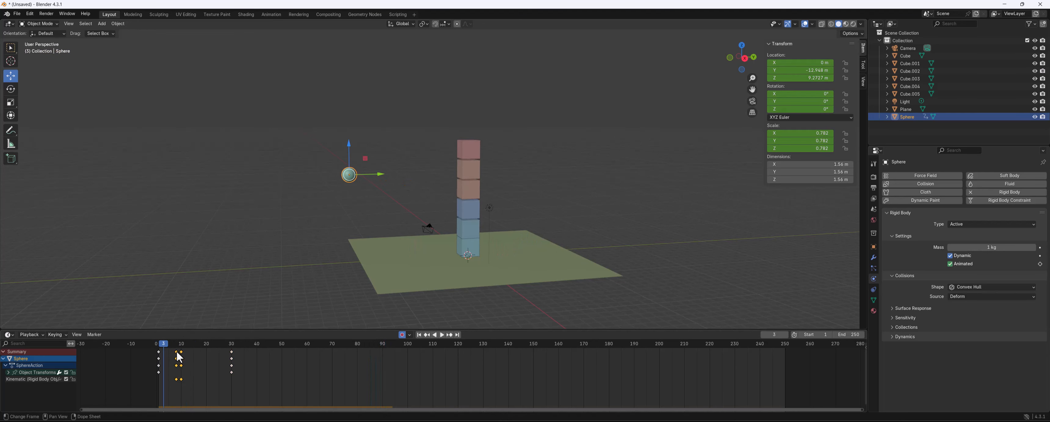
{"action": "key", "text": "g"}
{"action": "left_click", "coordinate": [193, 354]}
Replay and scrub through the simulation to check when the sphere hits the tower
{"action": "key", "text": "space"}
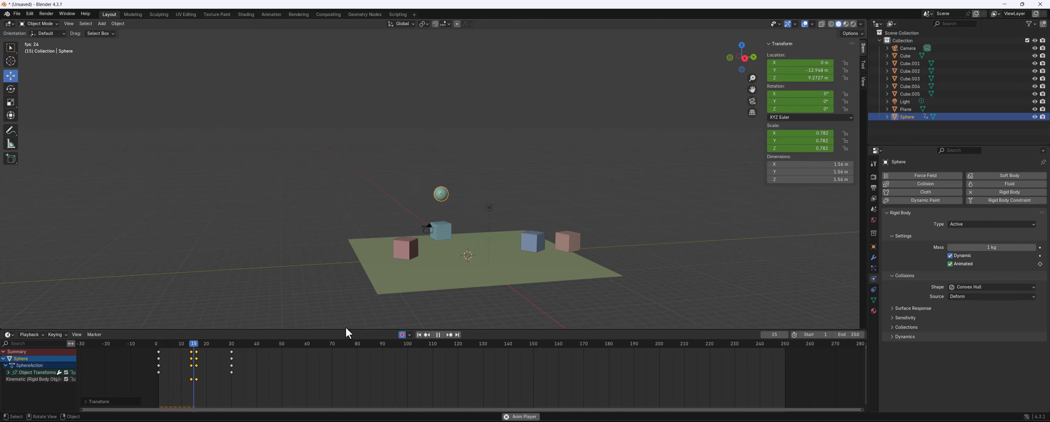
{"action": "key", "text": "space"}
{"action": "left_click_drag", "start_coordinate": [169, 344], "coordinate": [161, 341]}
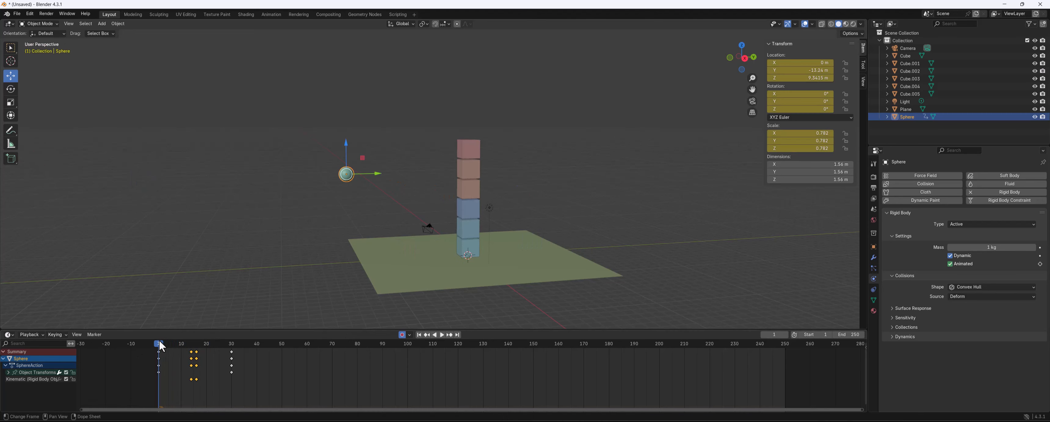
{"action": "key", "text": "space"}
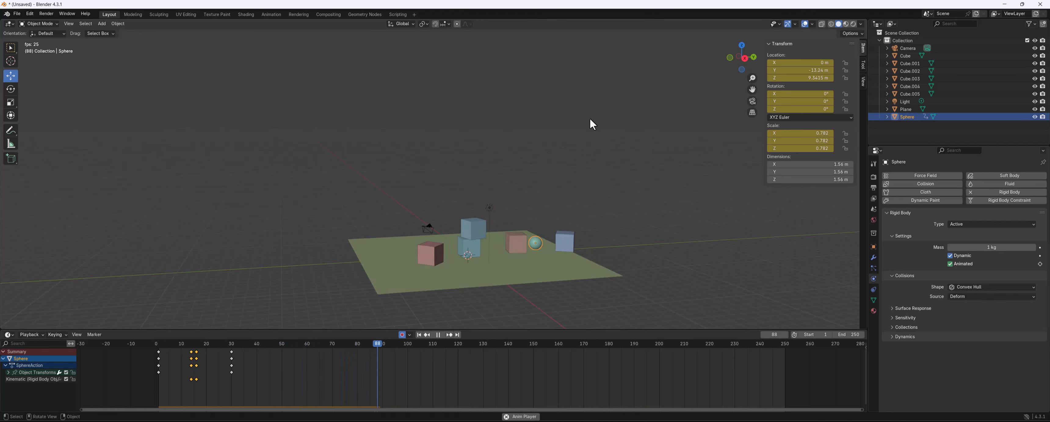
{"action": "key", "text": "space"}
{"action": "left_click_drag", "start_coordinate": [349, 346], "coordinate": [269, 347]}
{"action": "left_click_drag", "start_coordinate": [287, 348], "coordinate": [312, 353]}
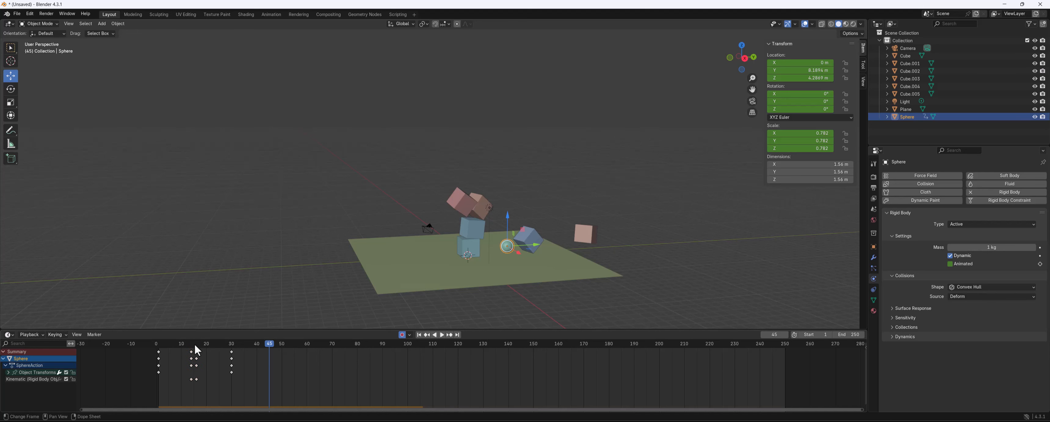
{"action": "left_click", "coordinate": [160, 345]}
{"action": "key", "text": "space"}
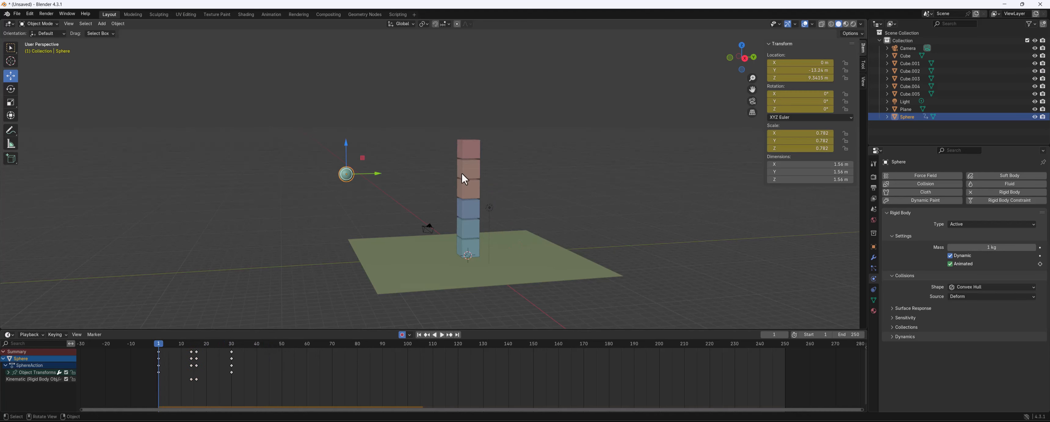
{"action": "middle_click_drag", "start_coordinate": [462, 174], "coordinate": [474, 180]}
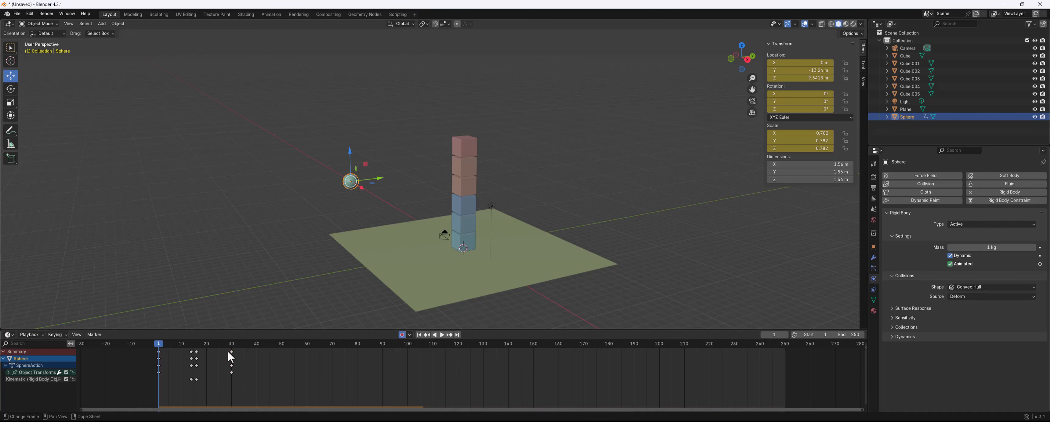
Move the sphere's frame-30 keyframes about ten frames earlier and replay from the start
{"action": "left_click_drag", "start_coordinate": [232, 351], "coordinate": [207, 353]}
{"action": "key", "text": "space"}
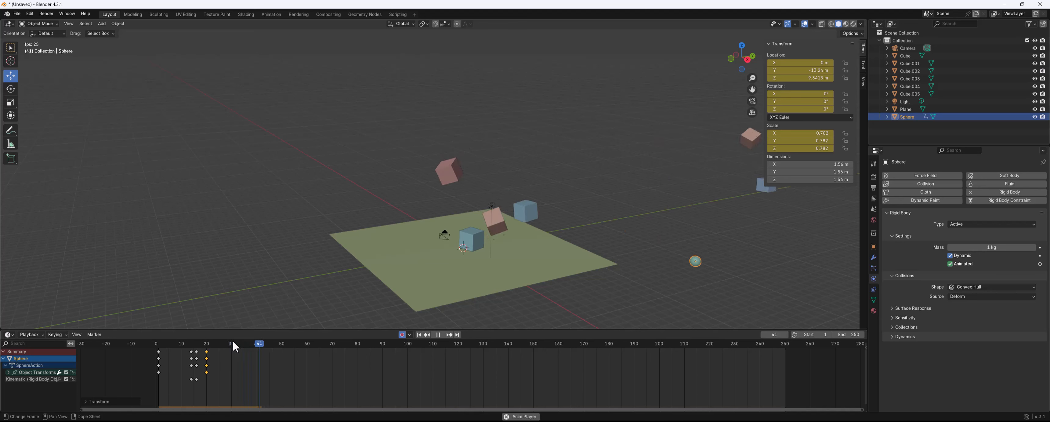
{"action": "key", "text": "space"}
{"action": "left_click_drag", "start_coordinate": [213, 343], "coordinate": [156, 347]}
Set the scene frame rate to 30 fps in the output properties
{"action": "left_click", "coordinate": [872, 168]}
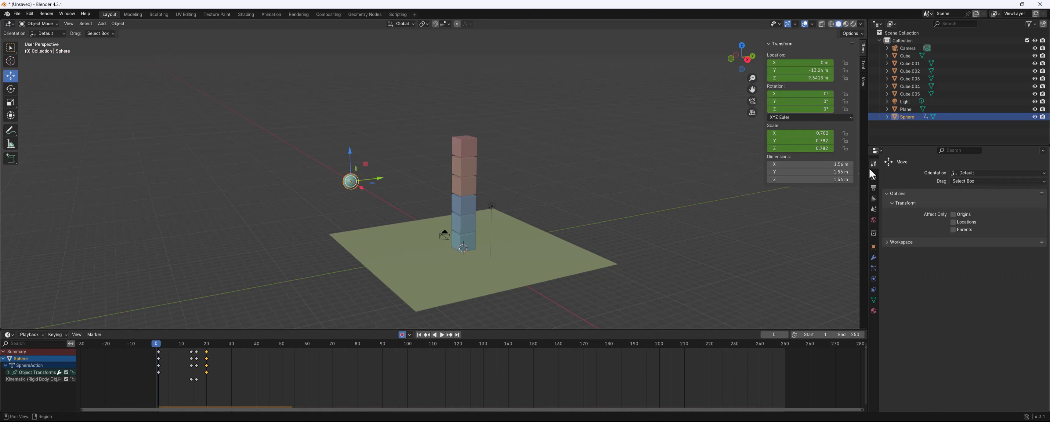
{"action": "left_click", "coordinate": [874, 177]}
{"action": "left_click", "coordinate": [874, 188]}
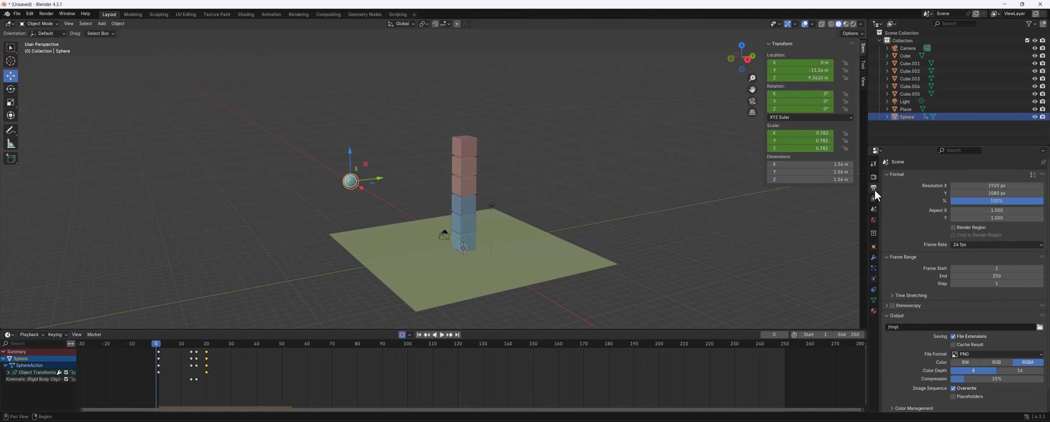
{"action": "left_click", "coordinate": [967, 243]}
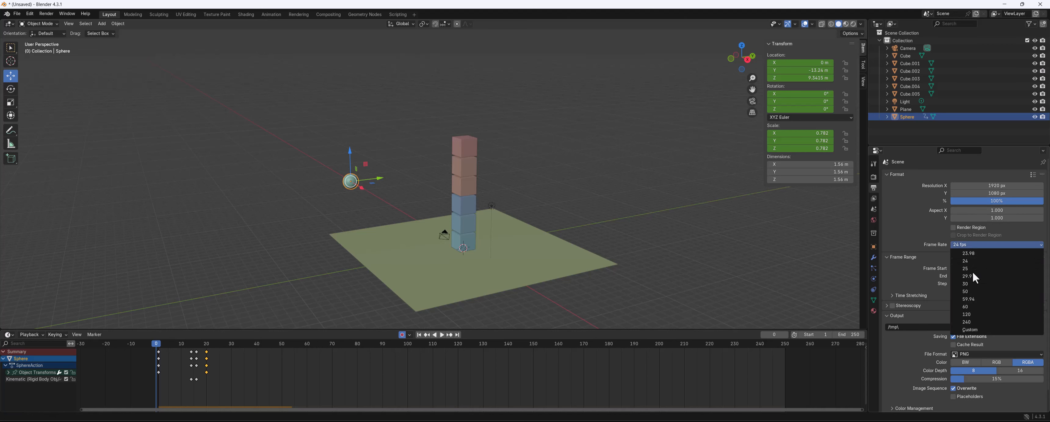
{"action": "left_click", "coordinate": [971, 284]}
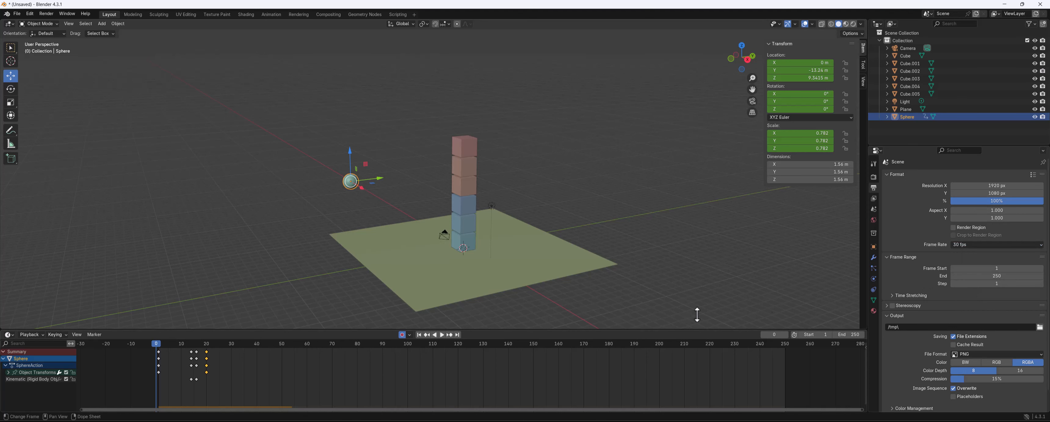
Replay the simulation at 30 fps and rewind to the start
{"action": "key", "text": "space"}
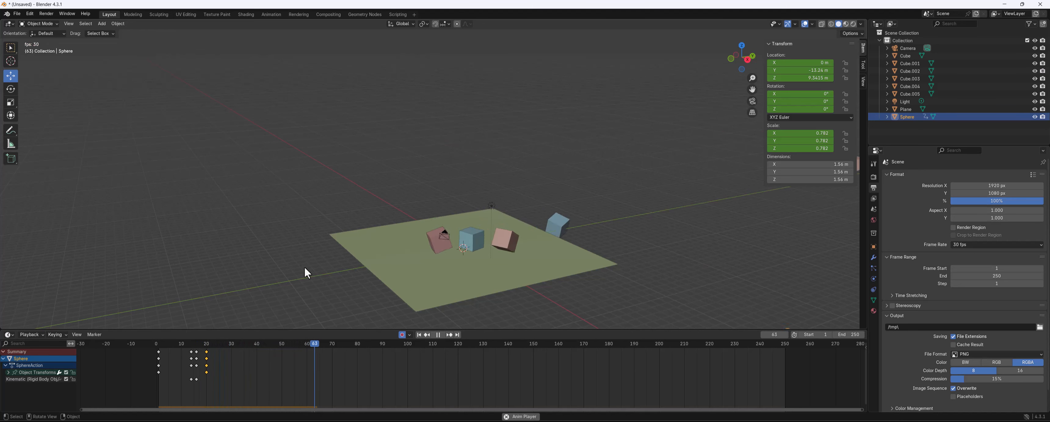
{"action": "key", "text": "space"}
{"action": "left_click_drag", "start_coordinate": [192, 342], "coordinate": [159, 342]}
Move the sphere's last keyframes about five frames later and replay the simulation
{"action": "key", "text": "space"}
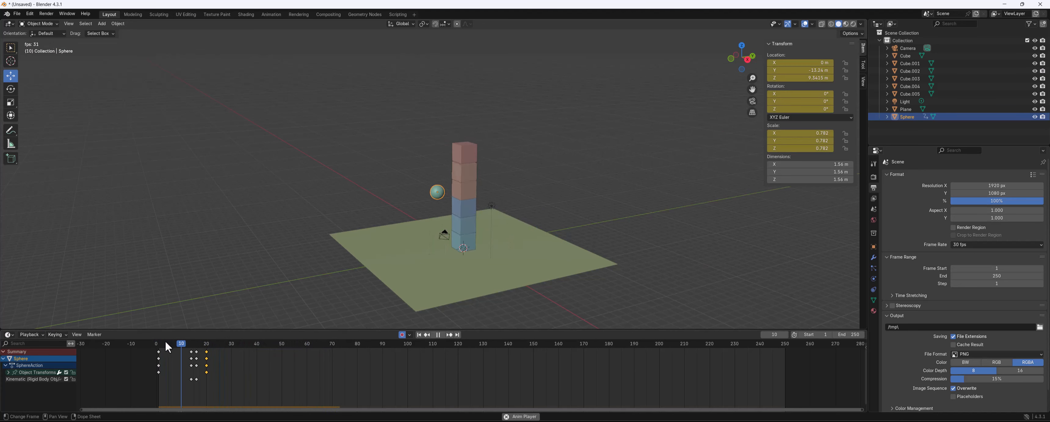
{"action": "mouse_move", "coordinate": [212, 358]}
{"action": "left_mouse_down"}
{"action": "mouse_move", "coordinate": [206, 350]}
{"action": "mouse_move", "coordinate": [216, 353]}
{"action": "left_mouse_up"}
{"action": "left_click", "coordinate": [222, 354]}
{"action": "key", "text": "shift+Left"}
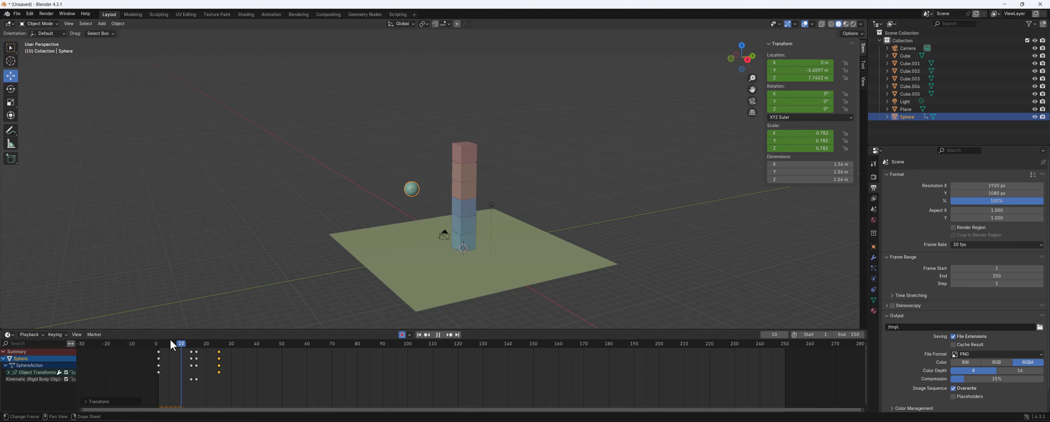
{"action": "key", "text": "space"}
{"action": "key", "text": "space"}
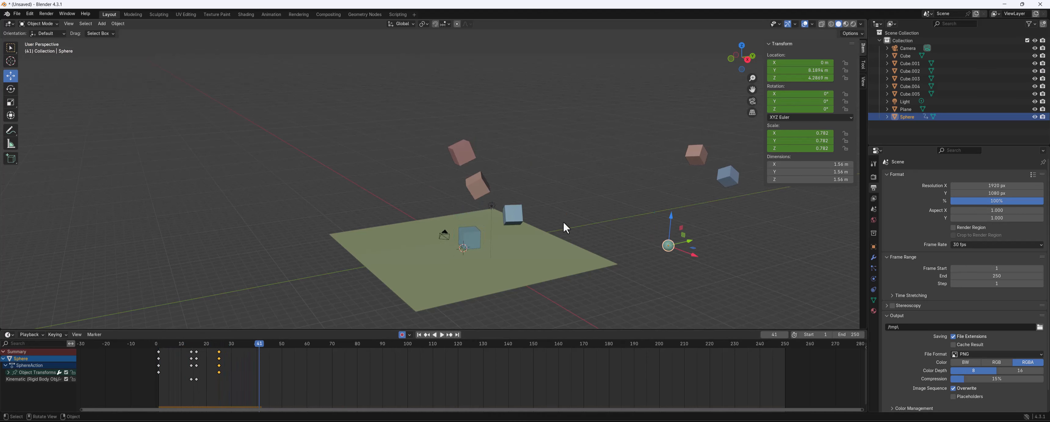
Select the ground plane and scale it up to about 53.6
{"action": "left_click", "coordinate": [556, 244]}
{"action": "scroll", "coordinate": [557, 244], "scroll_direction": "down", "scroll_amount": 5}
{"action": "key", "text": "s"}
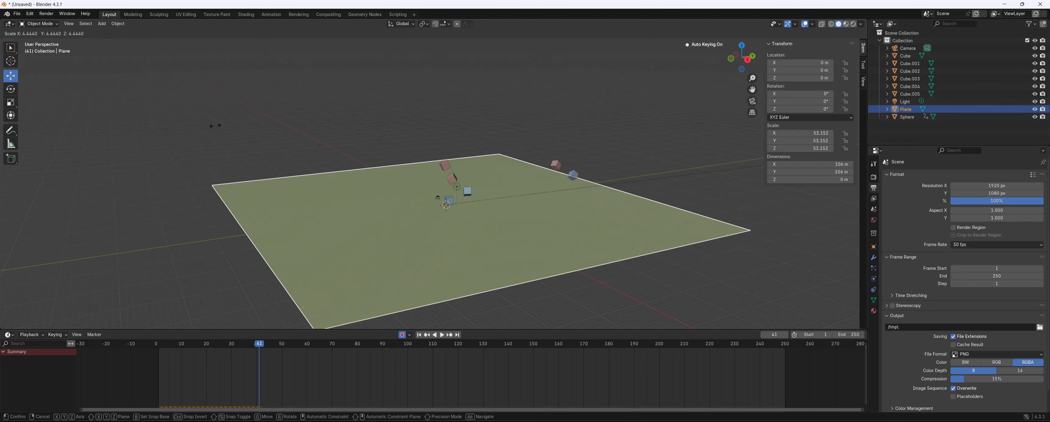
{"action": "left_click", "coordinate": [216, 124]}
Replay the simulation from frame 1 with the enlarged ground plane
{"action": "left_click_drag", "start_coordinate": [182, 346], "coordinate": [157, 345]}
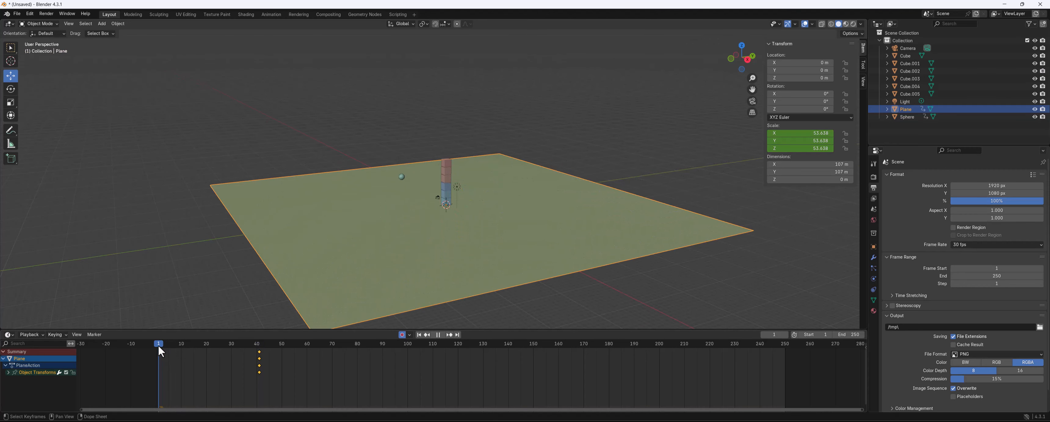
{"action": "key", "text": "space"}
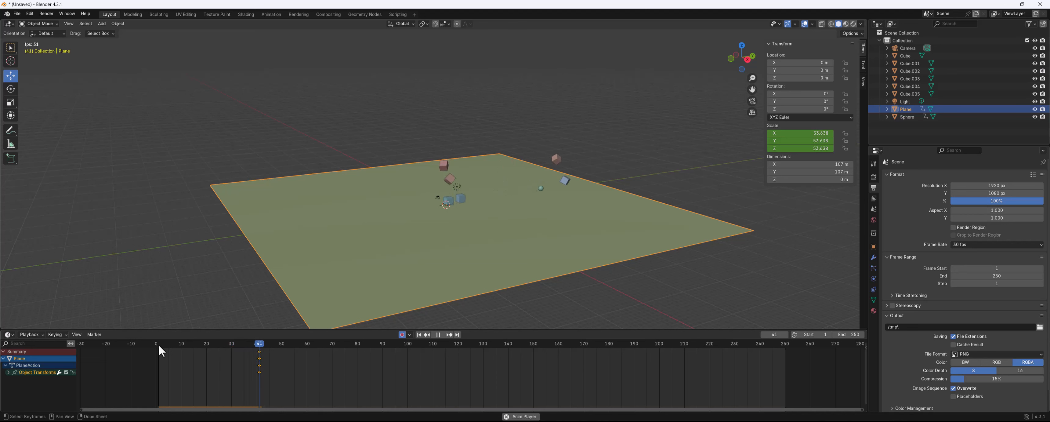
{"action": "key", "text": "space"}
{"action": "scroll", "coordinate": [498, 172], "scroll_direction": "up", "scroll_amount": 6}
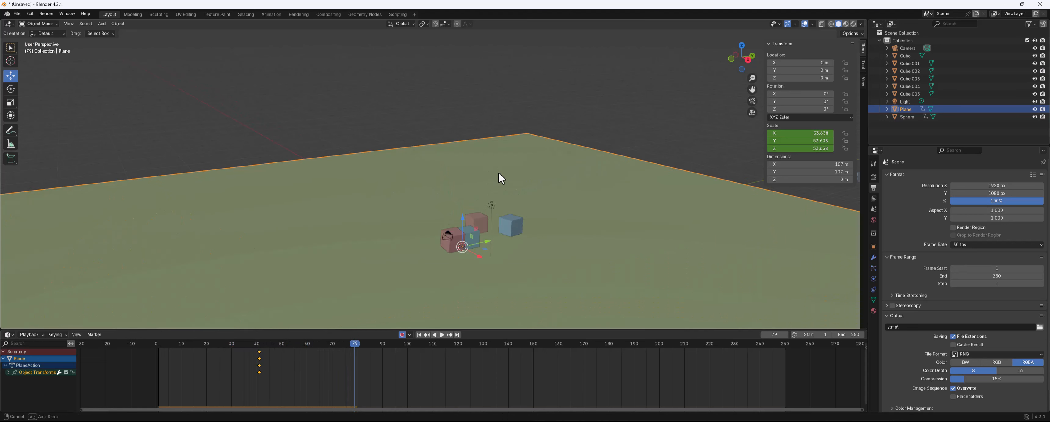
{"action": "left_click_drag", "start_coordinate": [177, 353], "coordinate": [160, 352]}
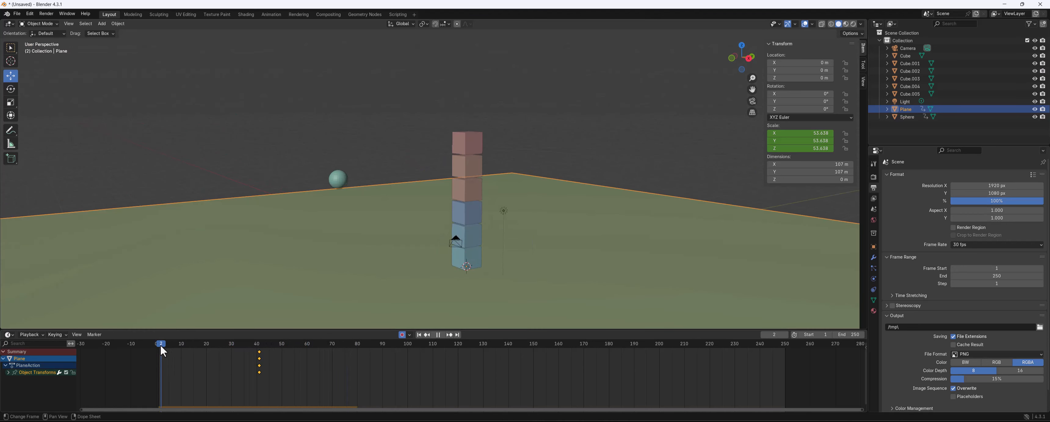
Stop playback and select all six cubes of the stacked tower
{"action": "key", "text": "space"}
{"action": "middle_click_drag", "start_coordinate": [455, 220], "coordinate": [487, 234]}
{"action": "middle_click_drag", "start_coordinate": [496, 220], "coordinate": [469, 179], "text": "shift"}
{"action": "left_click", "coordinate": [383, 73]}
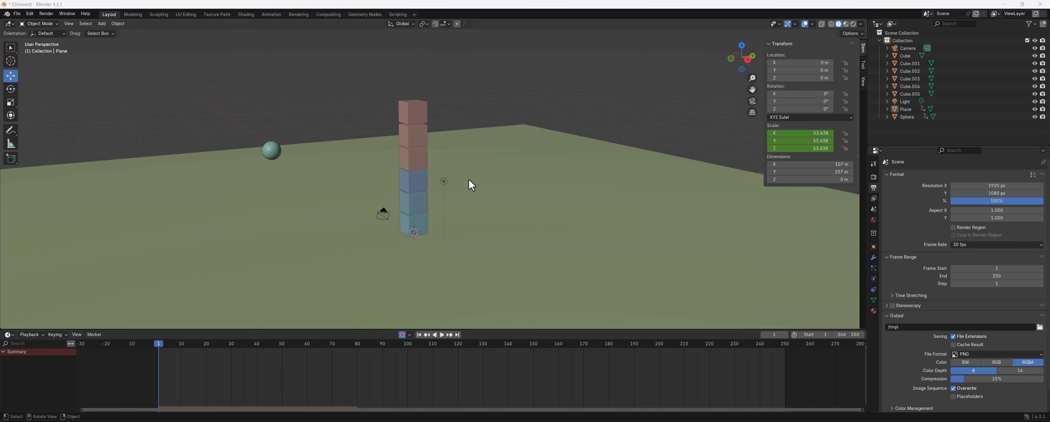
{"action": "middle_click_drag", "start_coordinate": [492, 160], "coordinate": [403, 166]}
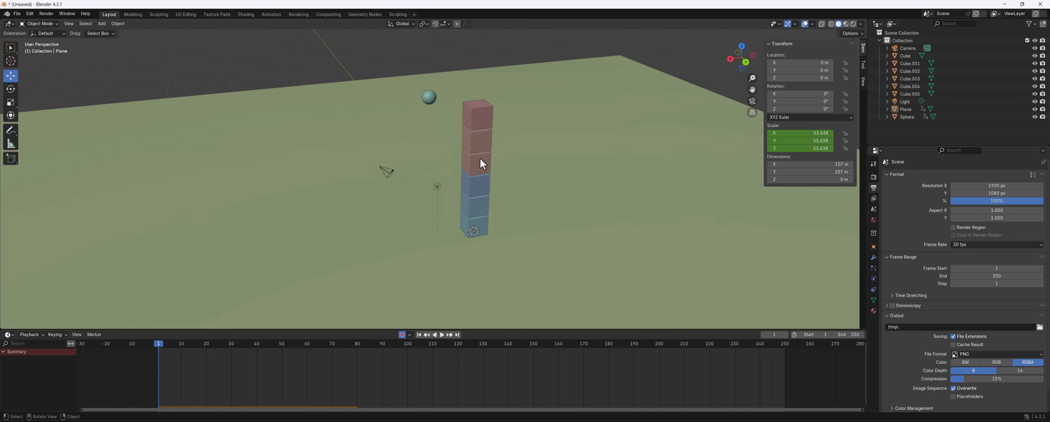
{"action": "left_click", "coordinate": [478, 116]}
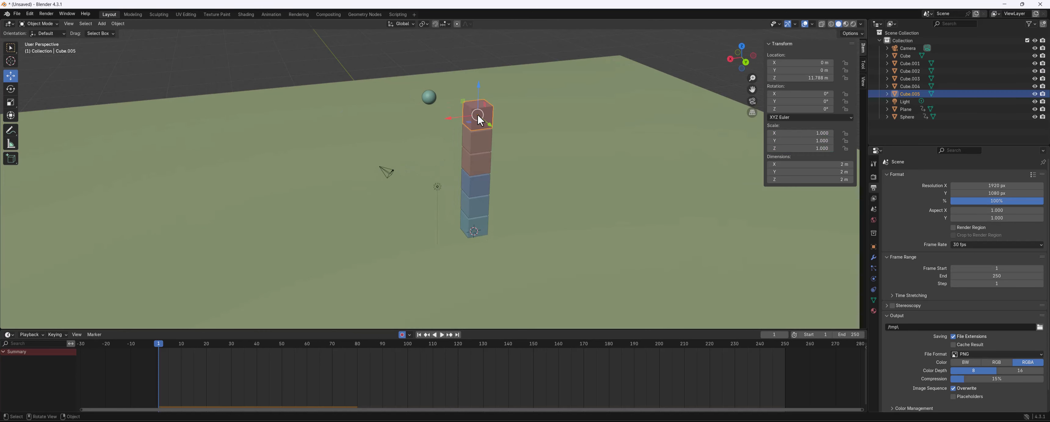
{"action": "left_click", "coordinate": [478, 141], "text": "shift"}
{"action": "left_click", "coordinate": [479, 163], "text": "shift"}
{"action": "left_click", "coordinate": [480, 178], "text": "shift"}
{"action": "left_click", "coordinate": [483, 199], "text": "shift"}
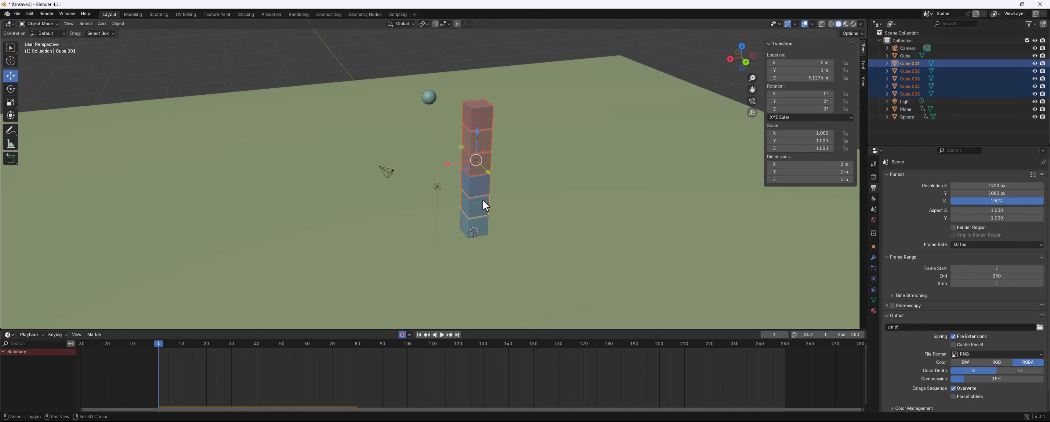
{"action": "left_click", "coordinate": [483, 225], "text": "shift"}
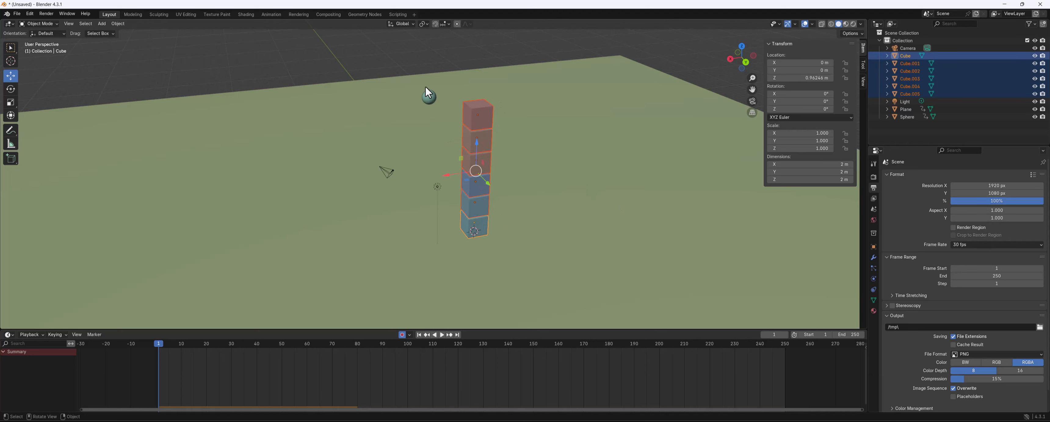
Duplicate the cube tower along the X axis and repeat the duplication to build a wall of six columns
{"action": "middle_click_drag", "start_coordinate": [574, 165], "coordinate": [475, 162]}
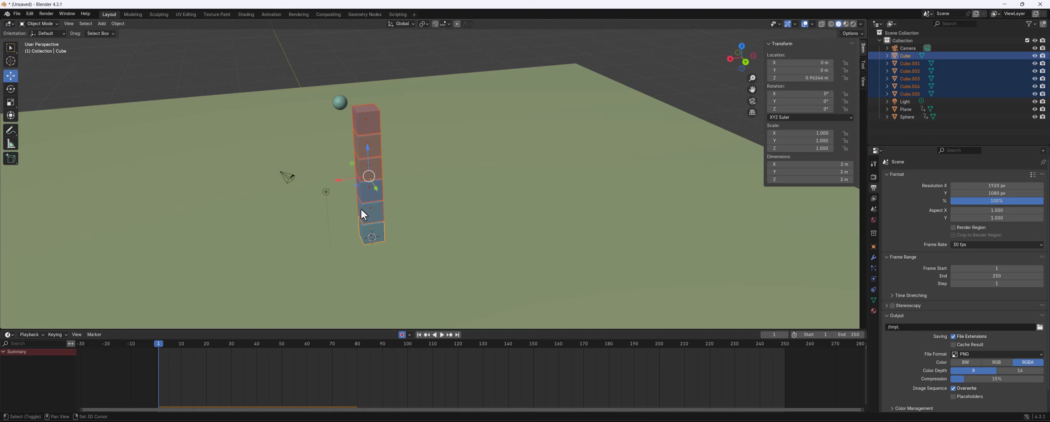
{"action": "key", "text": "shift+d"}
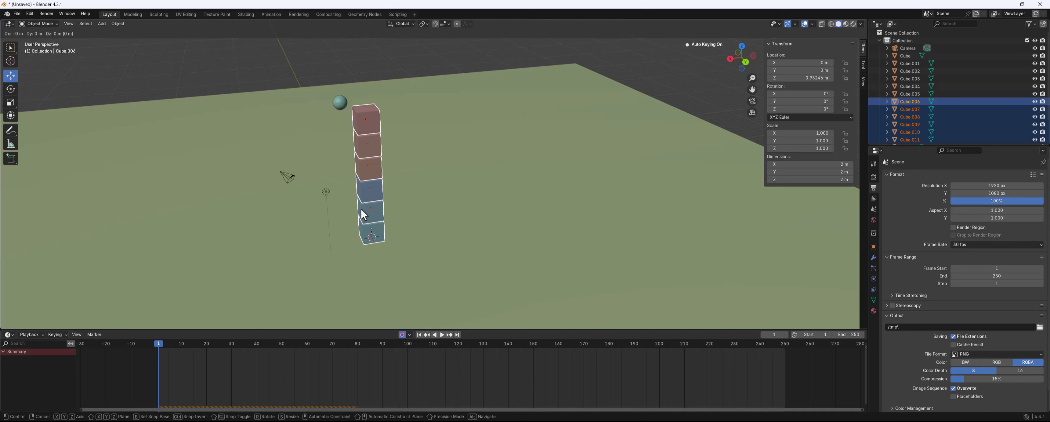
{"action": "key", "text": "x"}
{"action": "left_click", "coordinate": [390, 213]}
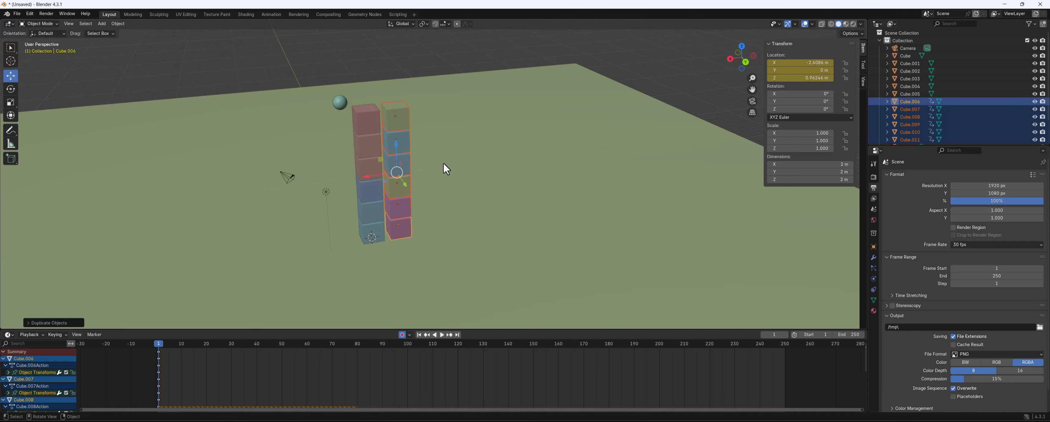
{"action": "key", "text": "shift+r"}
{"action": "key", "text": "shift+r"}
{"action": "key", "text": "shift+r"}
{"action": "key", "text": "shift+r"}
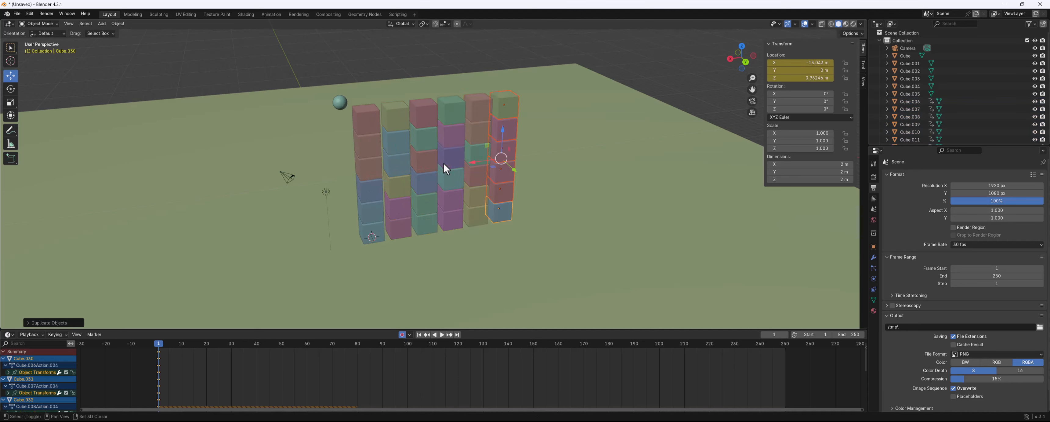
Replay the simulation with the cube wall and rewind to frame 1
{"action": "key", "text": "space"}
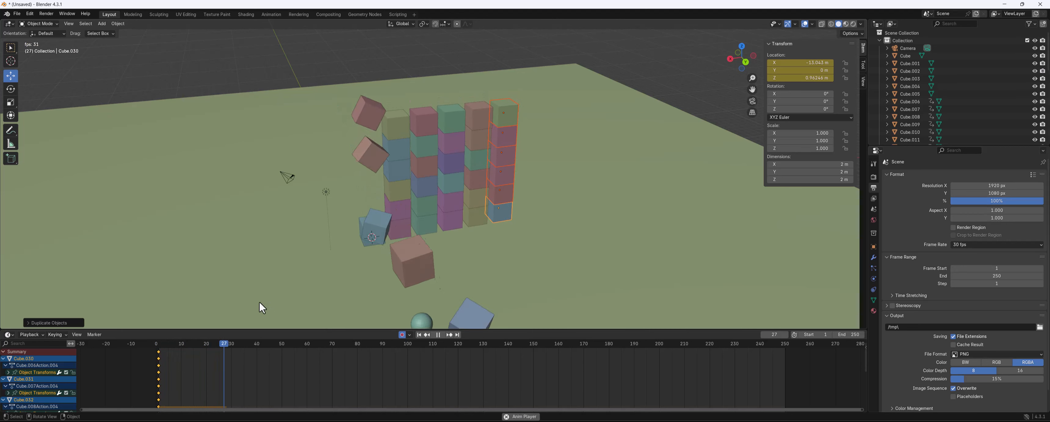
{"action": "left_click_drag", "start_coordinate": [242, 344], "coordinate": [160, 347]}
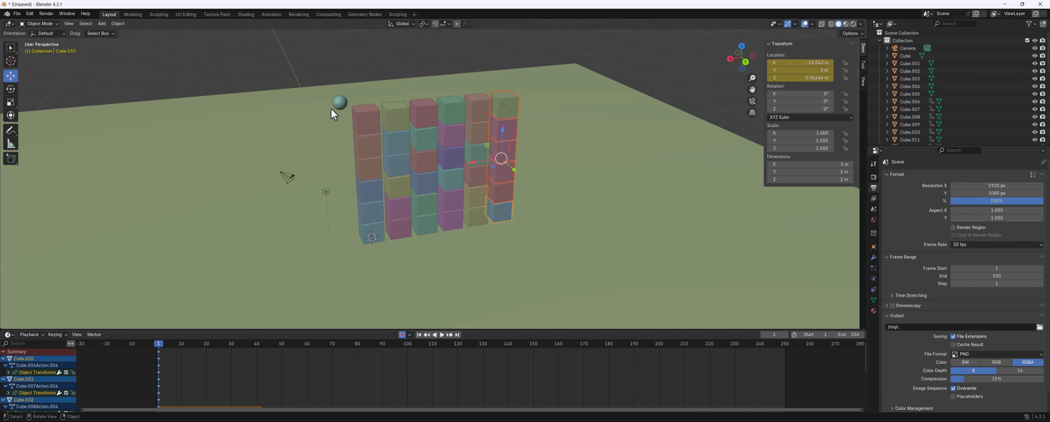
Select the original sphere and insert a keyframe for it at frame 1
{"action": "left_click", "coordinate": [338, 103]}
{"action": "key", "text": "i"}
{"action": "middle_click_drag", "start_coordinate": [371, 83], "coordinate": [456, 101]}
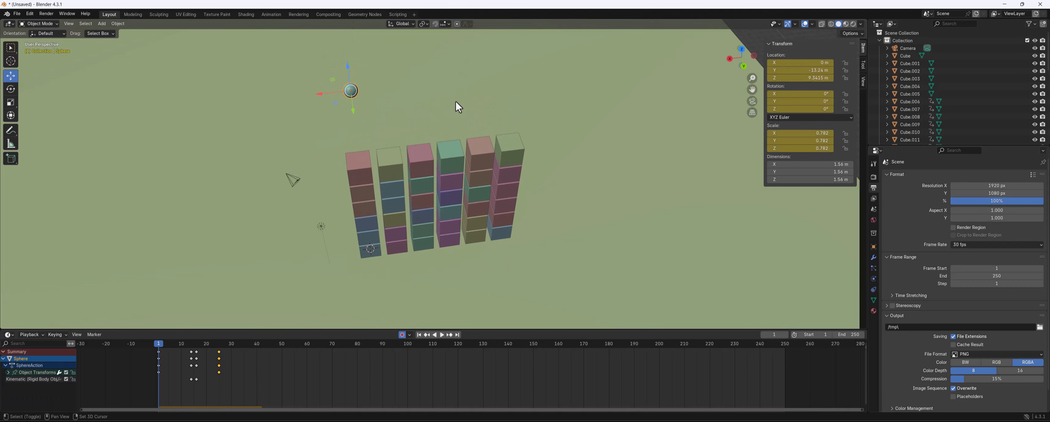
Duplicate the sphere along the X axis and scale the copy up to about 1.776
{"action": "key", "text": "shift+d"}
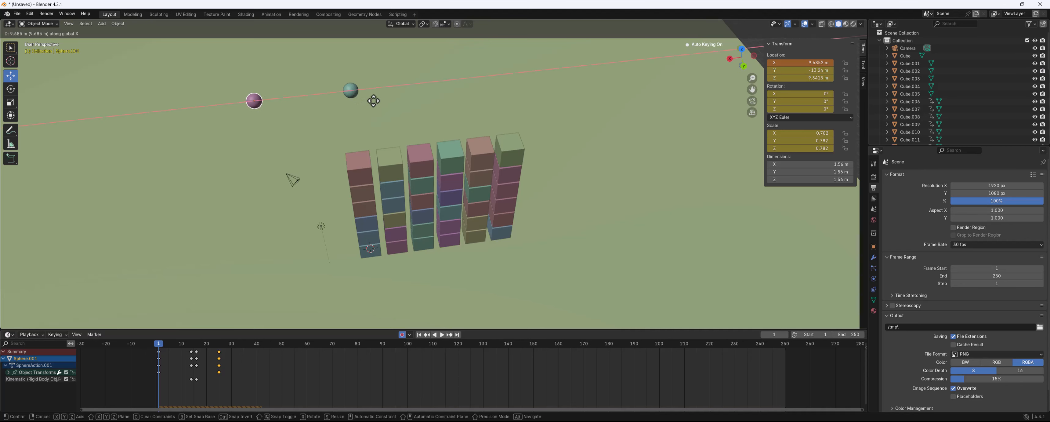
{"action": "left_click", "coordinate": [526, 85]}
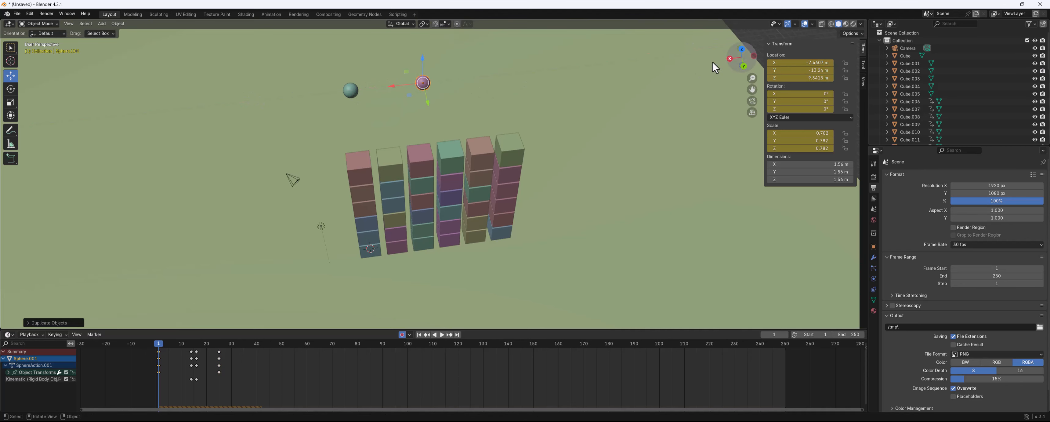
{"action": "middle_click_drag", "start_coordinate": [460, 97], "coordinate": [512, 74]}
{"action": "key", "text": "s"}
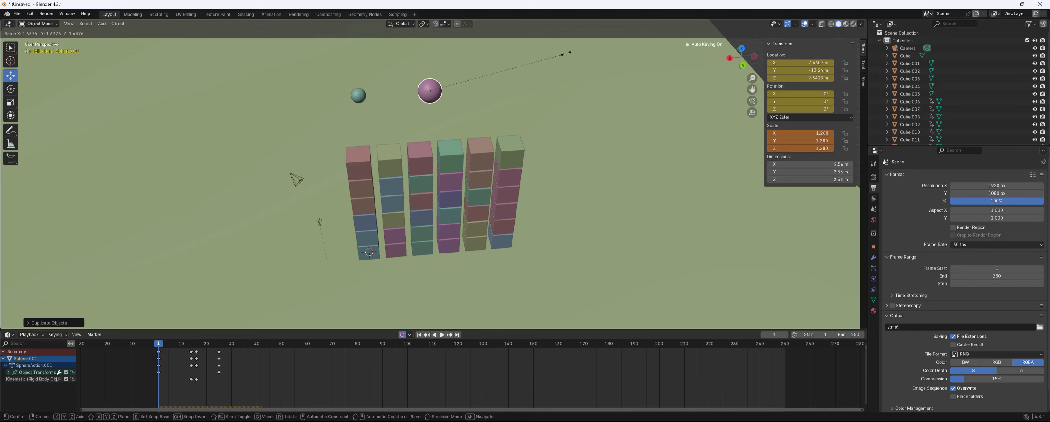
{"action": "key", "text": "Return"}
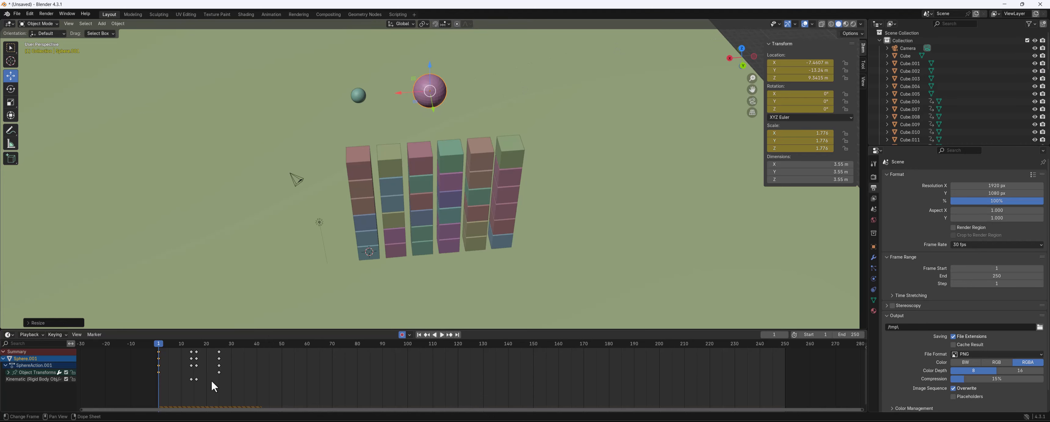
Replay the simulation with the second sphere and rewind to frame 1
{"action": "key", "text": "space"}
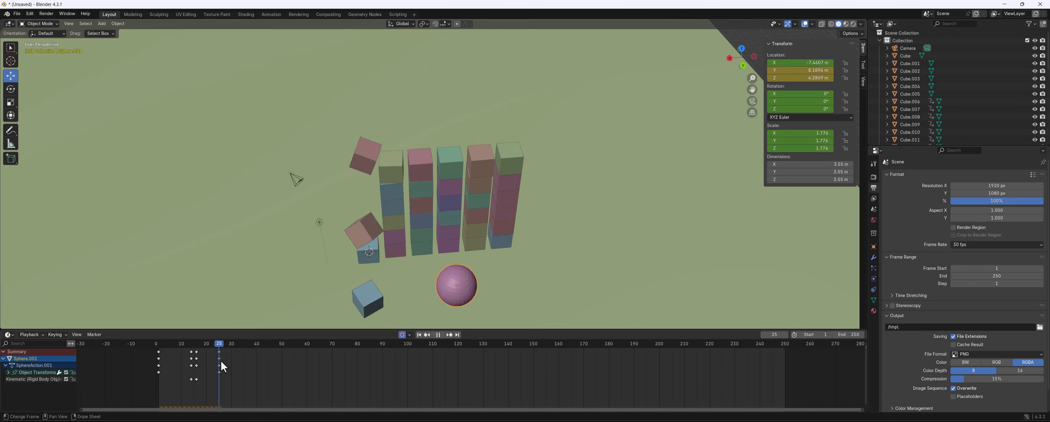
{"action": "left_click_drag", "start_coordinate": [221, 360], "coordinate": [158, 358]}
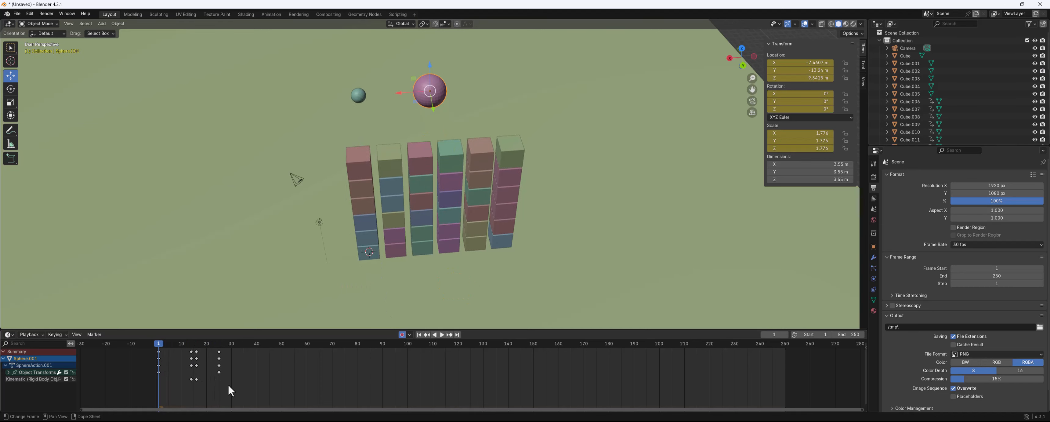
Shift the large sphere's last keyframes to about frame 30 and move the sphere slightly along X
{"action": "left_click_drag", "start_coordinate": [227, 385], "coordinate": [235, 359]}
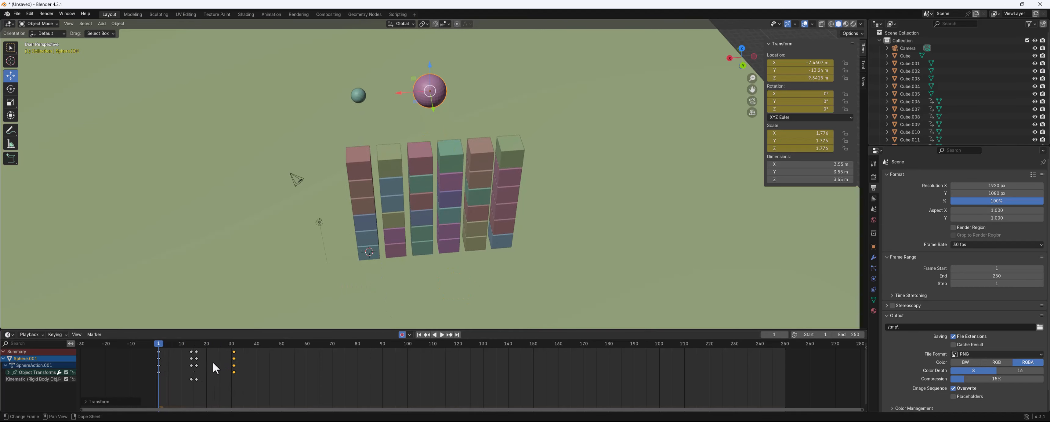
{"action": "left_click", "coordinate": [361, 96]}
{"action": "left_click", "coordinate": [424, 95]}
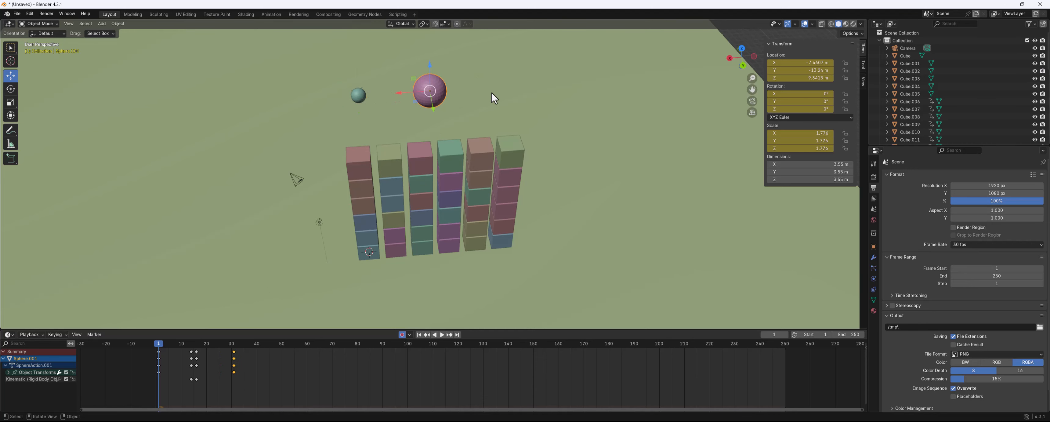
{"action": "middle_click_drag", "start_coordinate": [493, 98], "coordinate": [379, 91]}
{"action": "left_click_drag", "start_coordinate": [408, 79], "coordinate": [402, 79]}
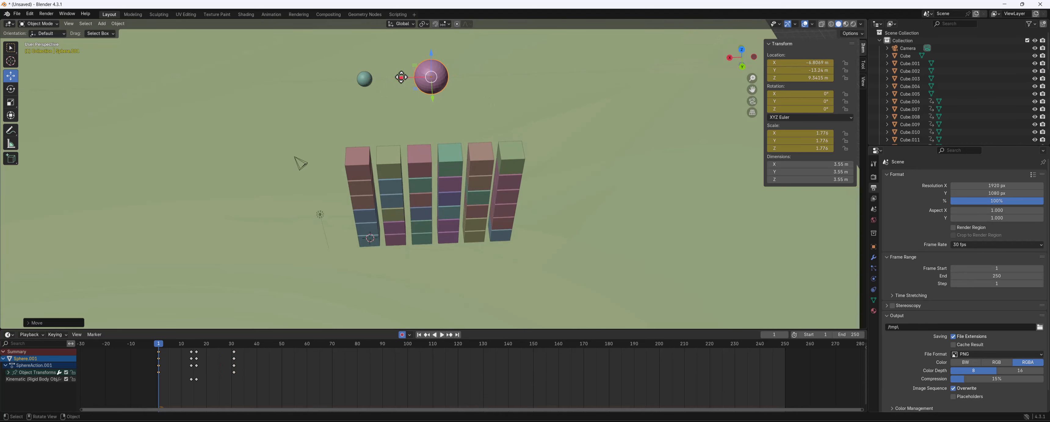
Duplicate the large sphere along the X axis and scale the copy down to about 1.197
{"action": "key", "text": "shift+d"}
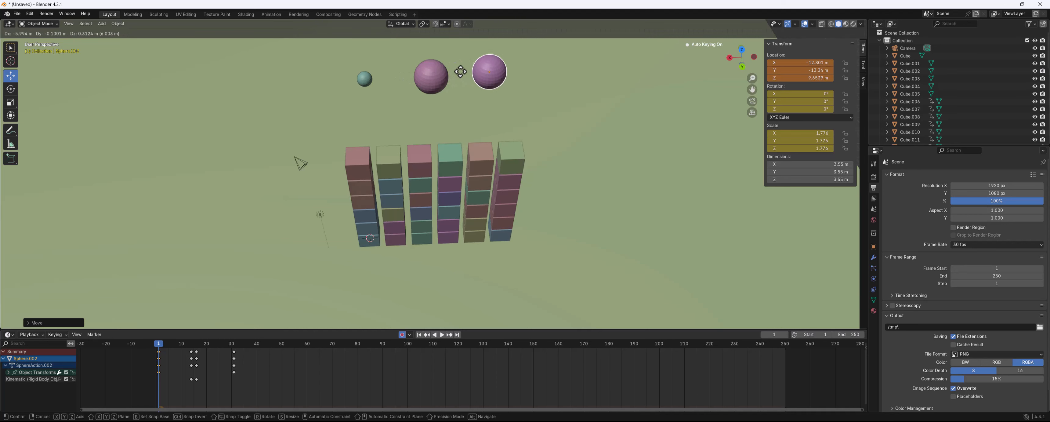
{"action": "left_click", "coordinate": [460, 72]}
{"action": "key", "text": "s"}
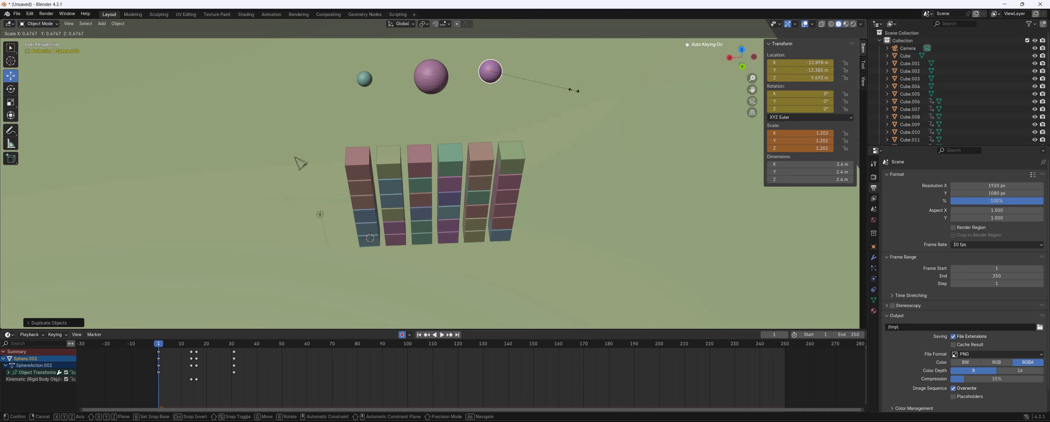
{"action": "left_click", "coordinate": [574, 90]}
Move the new sphere's last keyframes later to about frame 58
{"action": "left_click", "coordinate": [237, 355]}
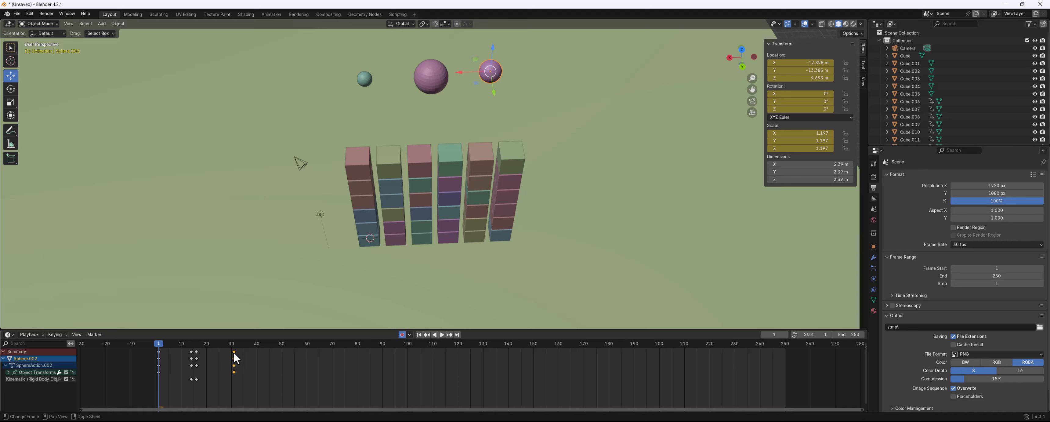
{"action": "left_click_drag", "start_coordinate": [238, 352], "coordinate": [273, 356]}
{"action": "mouse_move", "coordinate": [251, 378]}
{"action": "left_mouse_down"}
{"action": "mouse_move", "coordinate": [232, 354]}
{"action": "mouse_move", "coordinate": [246, 381]}
{"action": "left_mouse_up"}
{"action": "left_click_drag", "start_coordinate": [233, 352], "coordinate": [247, 353]}
{"action": "mouse_move", "coordinate": [255, 354]}
{"action": "left_mouse_down"}
{"action": "mouse_move", "coordinate": [308, 358]}
{"action": "mouse_move", "coordinate": [259, 352]}
{"action": "left_mouse_up"}
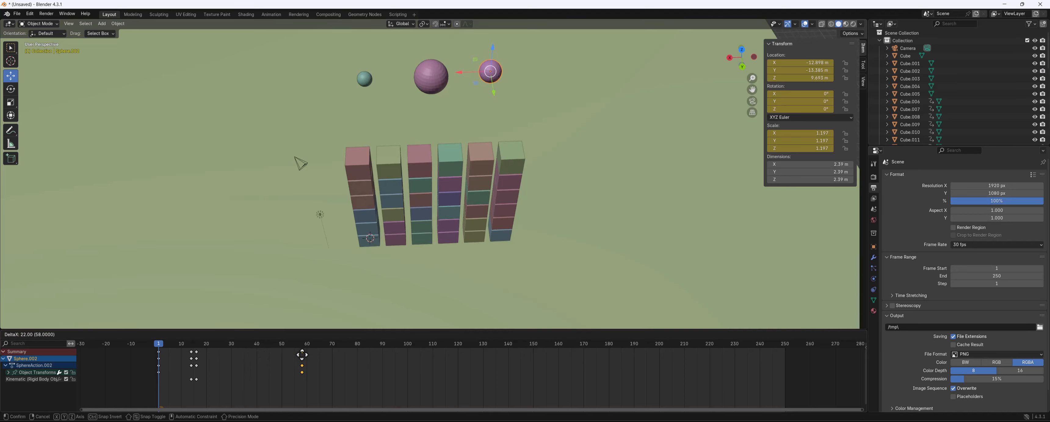
{"action": "left_click", "coordinate": [306, 355]}
{"action": "left_click_drag", "start_coordinate": [215, 389], "coordinate": [186, 353]}
{"action": "left_click", "coordinate": [236, 354]}
Replay the simulation from frame 1 and watch the spheres hit the wall from several angles
{"action": "key", "text": "space"}
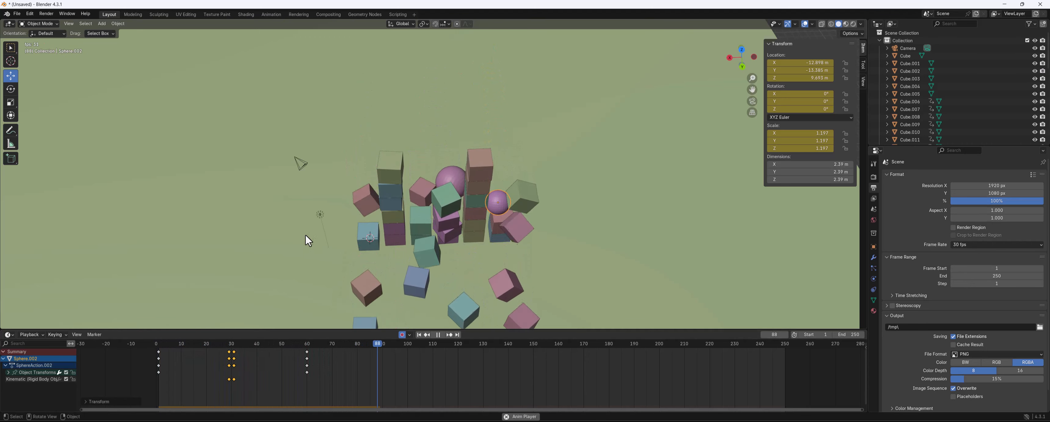
{"action": "middle_click_drag", "start_coordinate": [305, 251], "coordinate": [368, 223]}
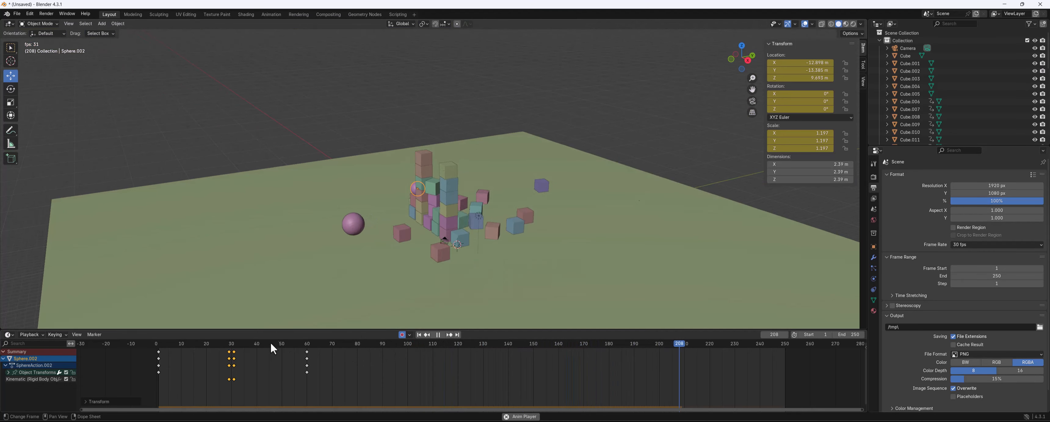
{"action": "left_click_drag", "start_coordinate": [270, 343], "coordinate": [171, 344]}
{"action": "key", "text": "space"}
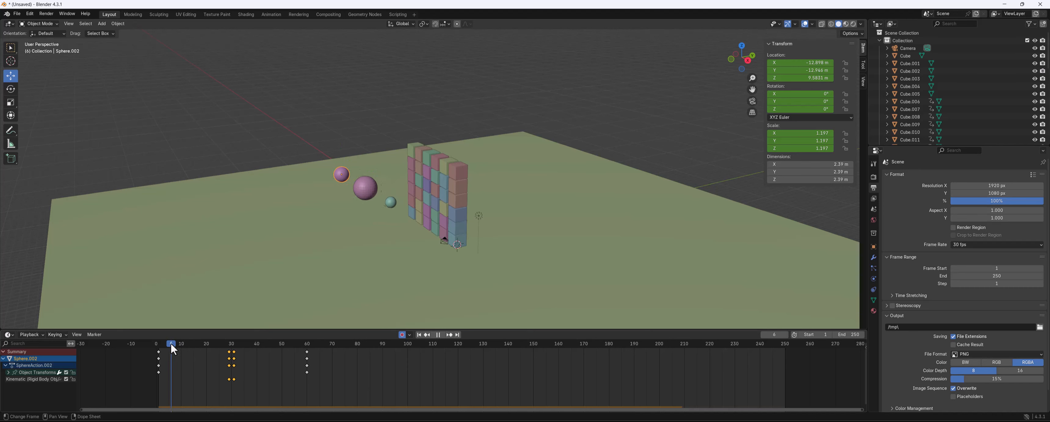
{"action": "key", "text": "space"}
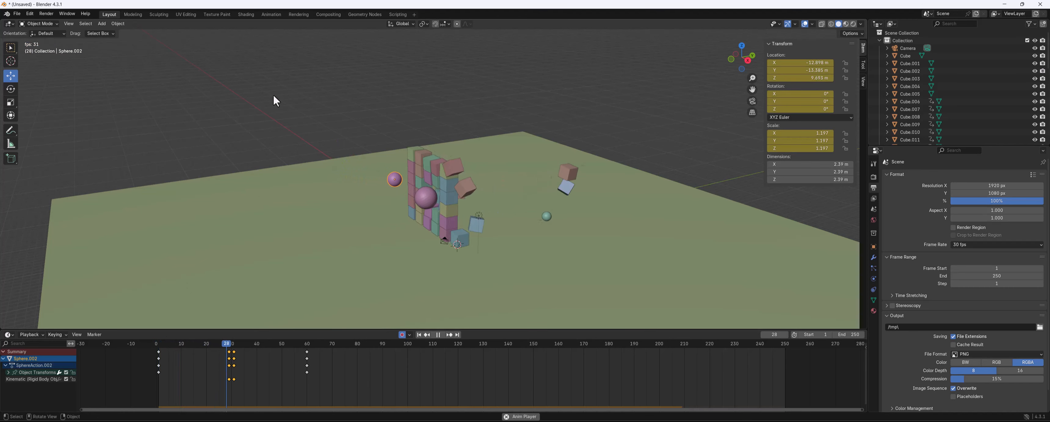
{"action": "key", "text": "space"}
{"action": "middle_click_drag", "start_coordinate": [336, 164], "coordinate": [374, 322]}
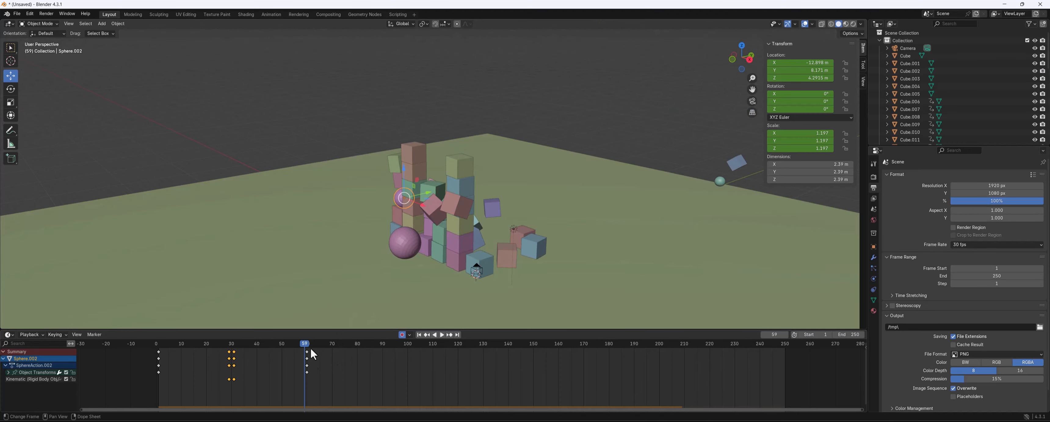
Move the new sphere's last keyframes back to about frame 40
{"action": "left_click_drag", "start_coordinate": [317, 383], "coordinate": [159, 344]}
{"action": "key", "text": "g"}
{"action": "left_click", "coordinate": [257, 349]}
Replay the simulation and rewind to frame 1
{"action": "key", "text": "space"}
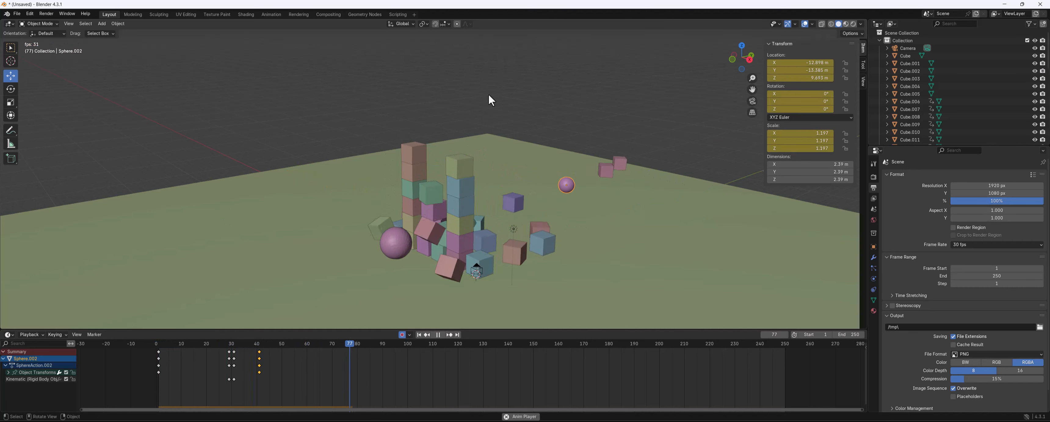
{"action": "middle_click_drag", "start_coordinate": [489, 95], "coordinate": [363, 221]}
{"action": "left_click_drag", "start_coordinate": [282, 342], "coordinate": [159, 347]}
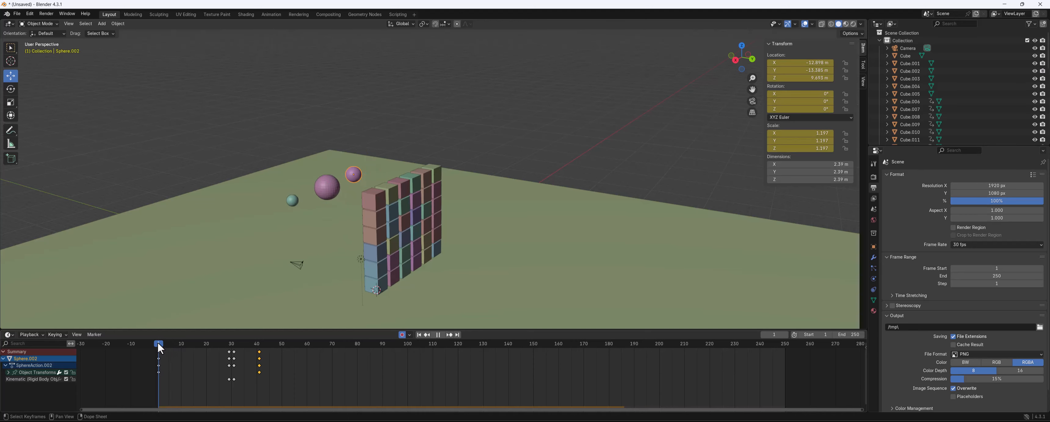
Add a Monkey mesh to the scene
{"action": "middle_click_drag", "start_coordinate": [318, 214], "coordinate": [374, 161]}
{"action": "scroll", "coordinate": [363, 155], "scroll_direction": "down", "scroll_amount": 1}
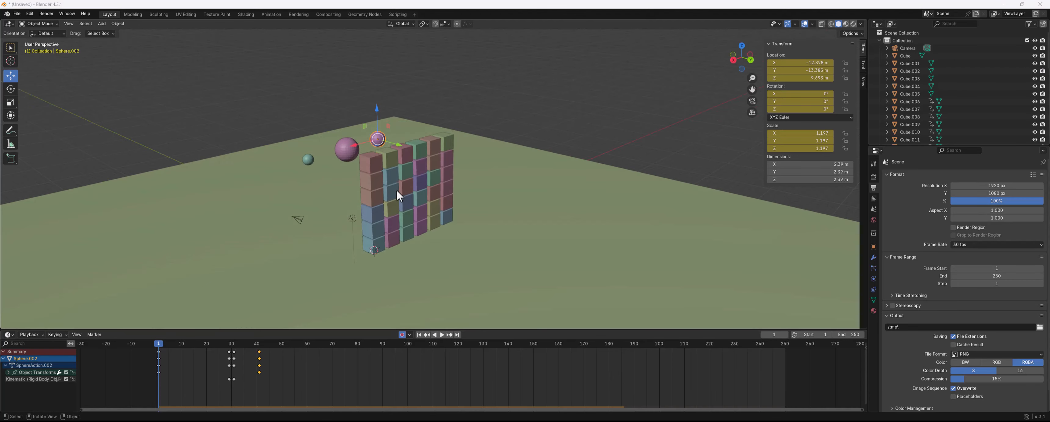
{"action": "mouse_move", "coordinate": [448, 197]}
{"action": "middle_mouse_down"}
{"action": "mouse_move", "coordinate": [494, 183]}
{"action": "mouse_move", "coordinate": [436, 207]}
{"action": "mouse_move", "coordinate": [546, 199]}
{"action": "mouse_move", "coordinate": [474, 170]}
{"action": "mouse_move", "coordinate": [456, 196]}
{"action": "middle_mouse_up"}
{"action": "scroll", "coordinate": [453, 192], "scroll_direction": "up", "scroll_amount": 2}
{"action": "key", "text": "shift+a"}
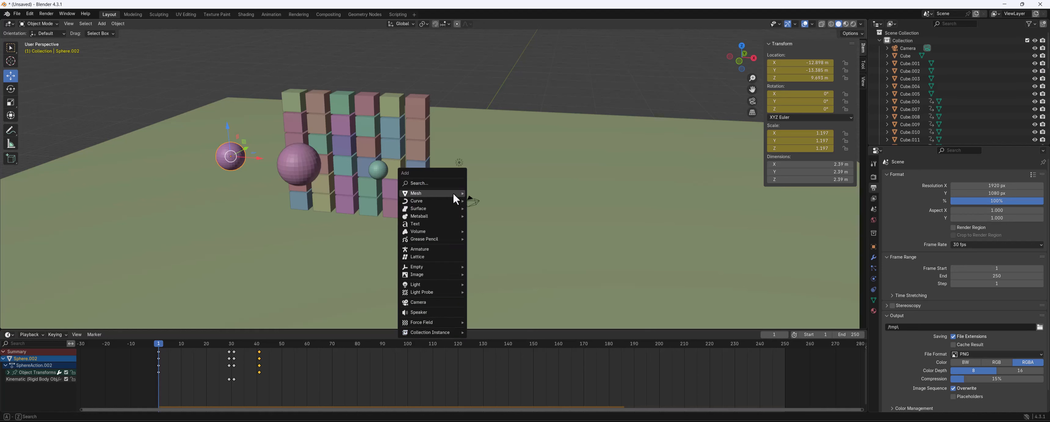
{"action": "mouse_move", "coordinate": [453, 193]}
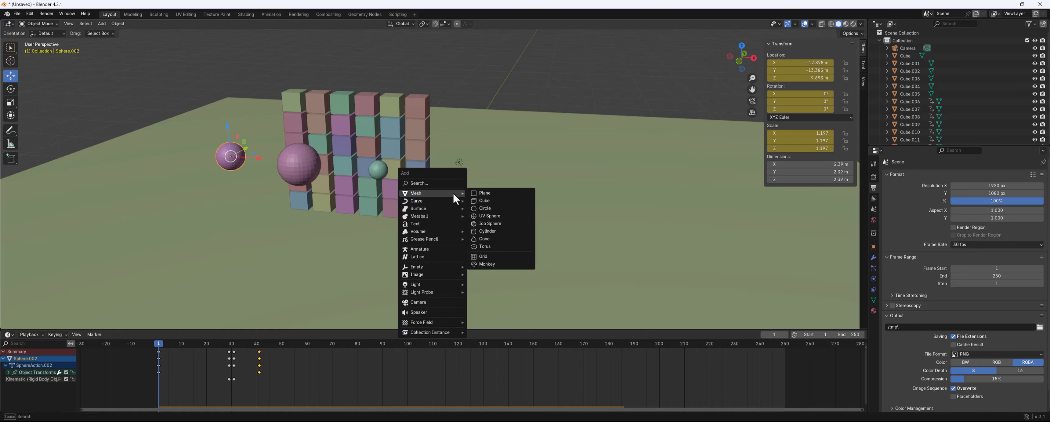
{"action": "left_click", "coordinate": [496, 264]}
Move the monkey above and beside the cube wall and scale it up to about 2.729
{"action": "middle_click_drag", "start_coordinate": [472, 242], "coordinate": [519, 122]}
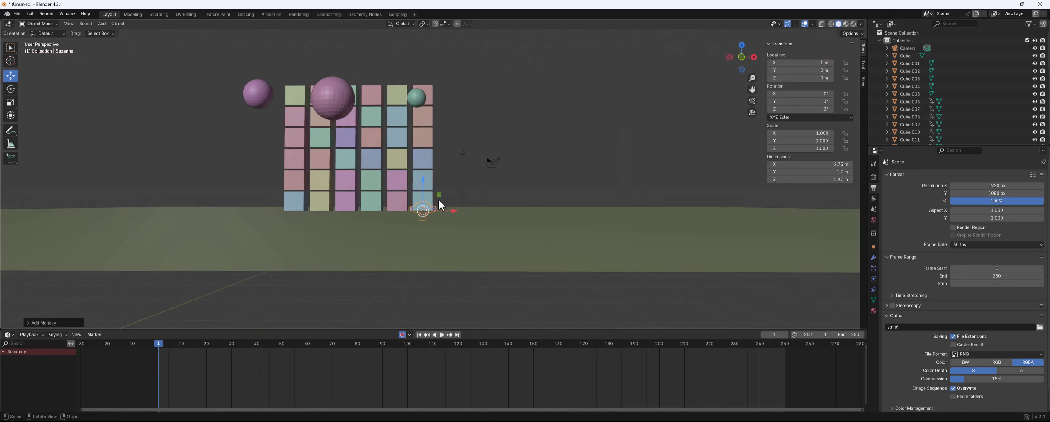
{"action": "middle_click_drag", "start_coordinate": [438, 198], "coordinate": [413, 221]}
{"action": "key", "text": "g"}
{"action": "left_click", "coordinate": [520, 103]}
{"action": "middle_click_drag", "start_coordinate": [520, 103], "coordinate": [553, 114]}
{"action": "key", "text": "s"}
{"action": "left_click", "coordinate": [629, 206]}
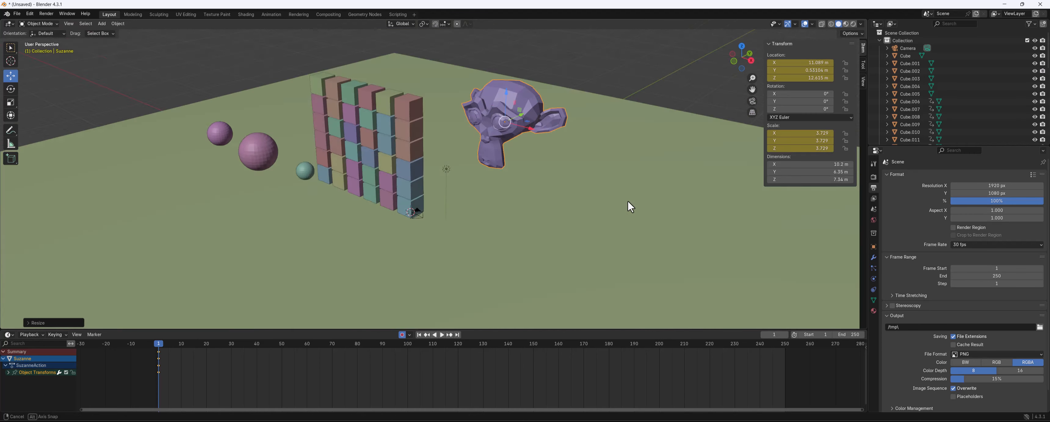
Add an Active rigid body to the monkey in the physics properties
{"action": "middle_click_drag", "start_coordinate": [630, 206], "coordinate": [717, 236]}
{"action": "left_click", "coordinate": [873, 278]}
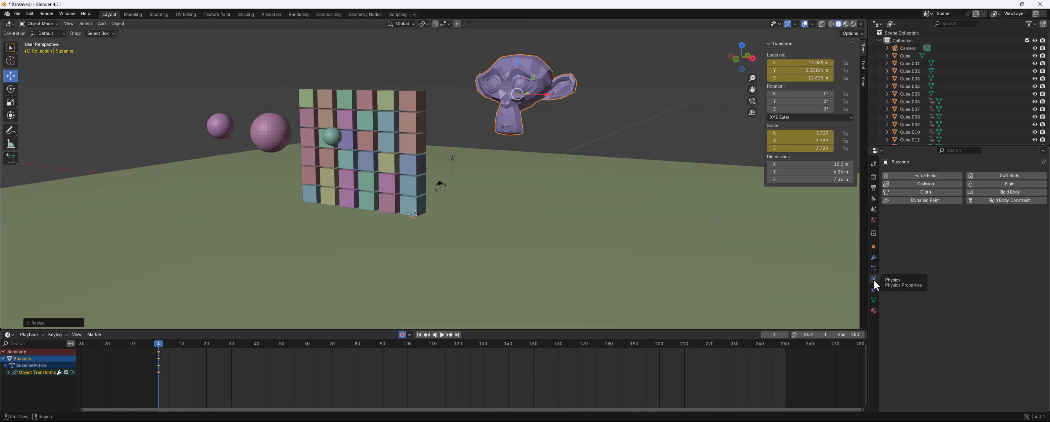
{"action": "left_click", "coordinate": [1000, 192]}
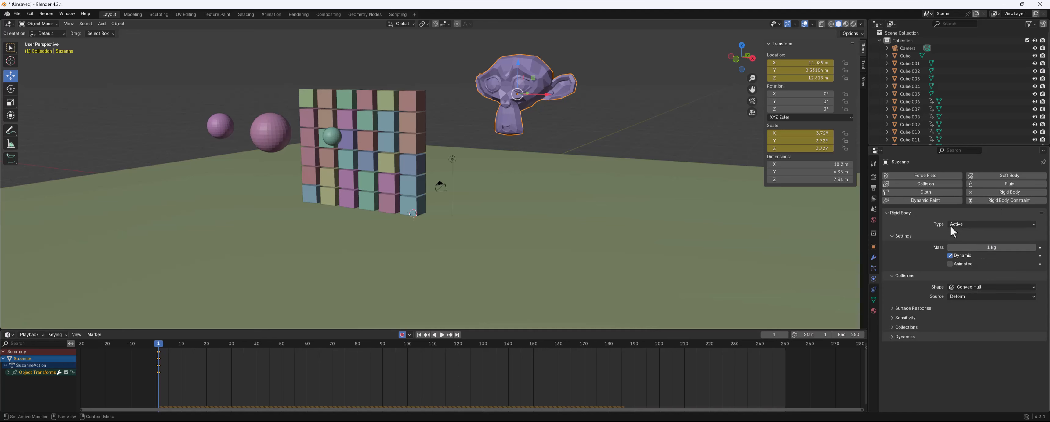
Play and stop the simulation to watch the monkey's motion
{"action": "middle_click_drag", "start_coordinate": [514, 199], "coordinate": [540, 183]}
{"action": "key", "text": "space"}
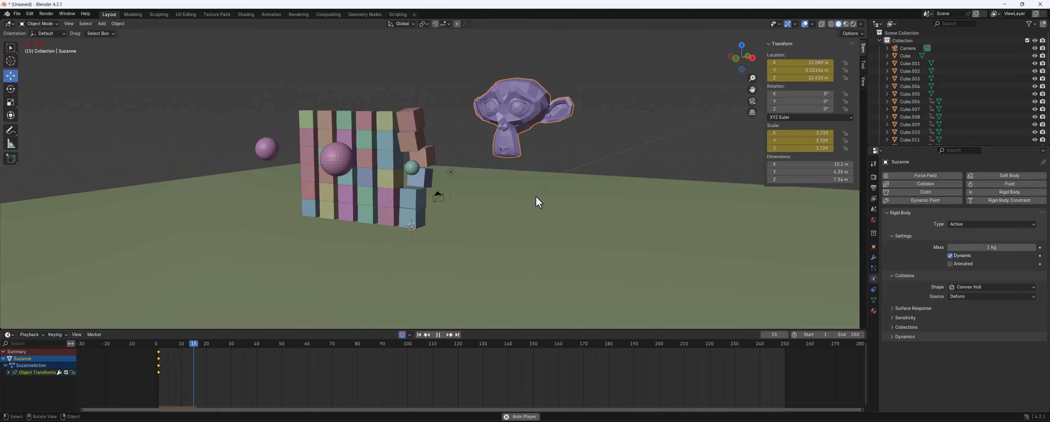
{"action": "key", "text": "space"}
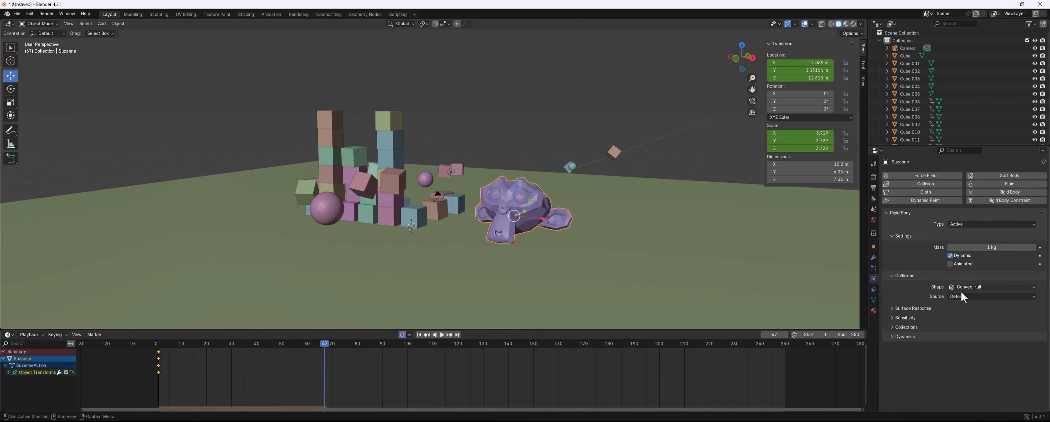
Rewind to frame 1 and set the monkey's rigid body collision shape to Box
{"action": "left_click", "coordinate": [968, 288]}
{"action": "left_click", "coordinate": [427, 335]}
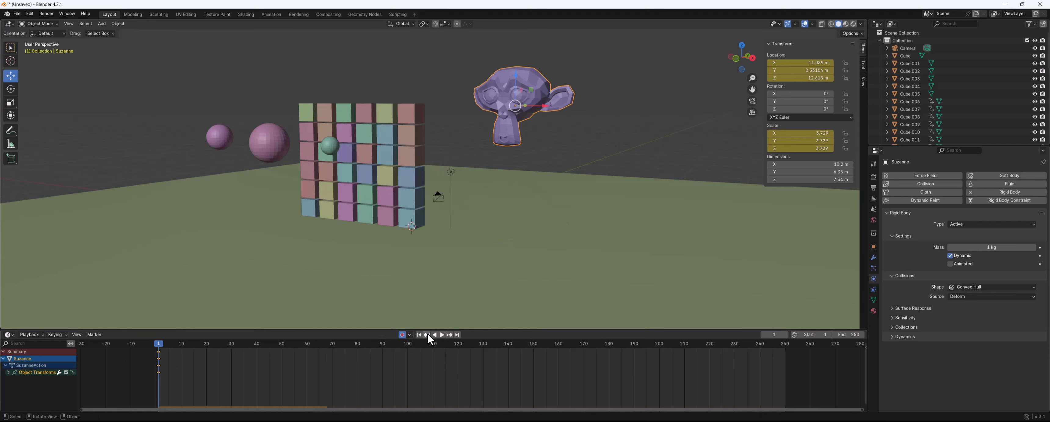
{"action": "left_click", "coordinate": [977, 288]}
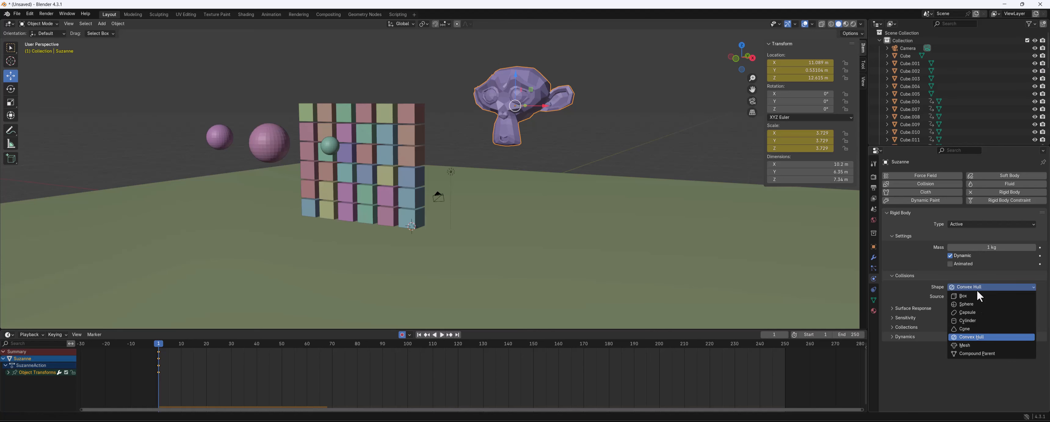
{"action": "left_click", "coordinate": [976, 295]}
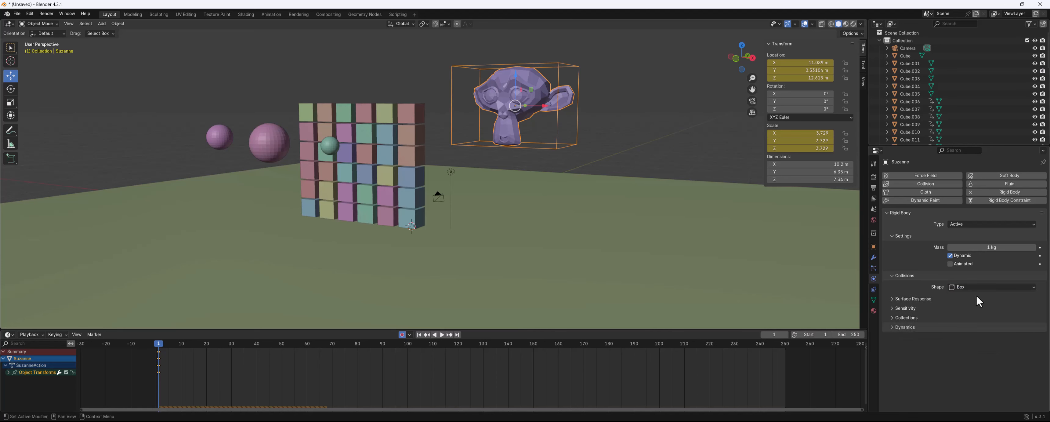
Replay the simulation with the box collision shape and return to the start frame
{"action": "middle_click_drag", "start_coordinate": [691, 90], "coordinate": [658, 95]}
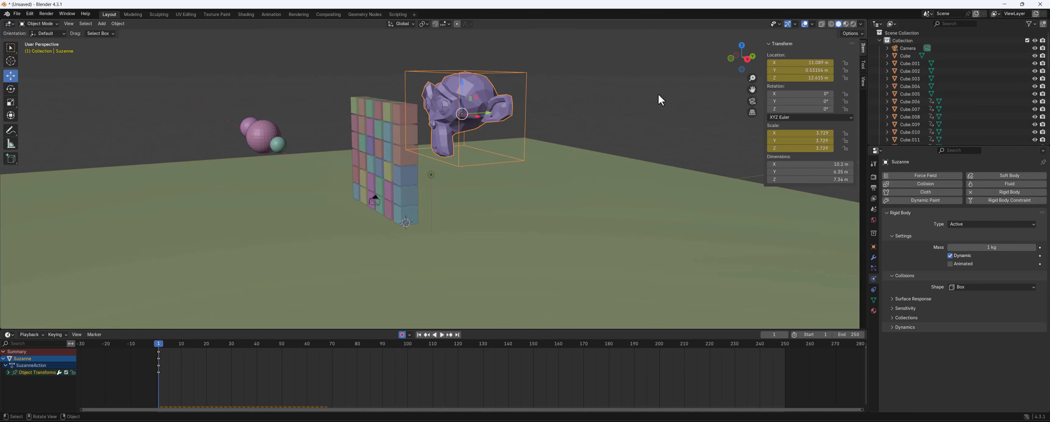
{"action": "key", "text": "space"}
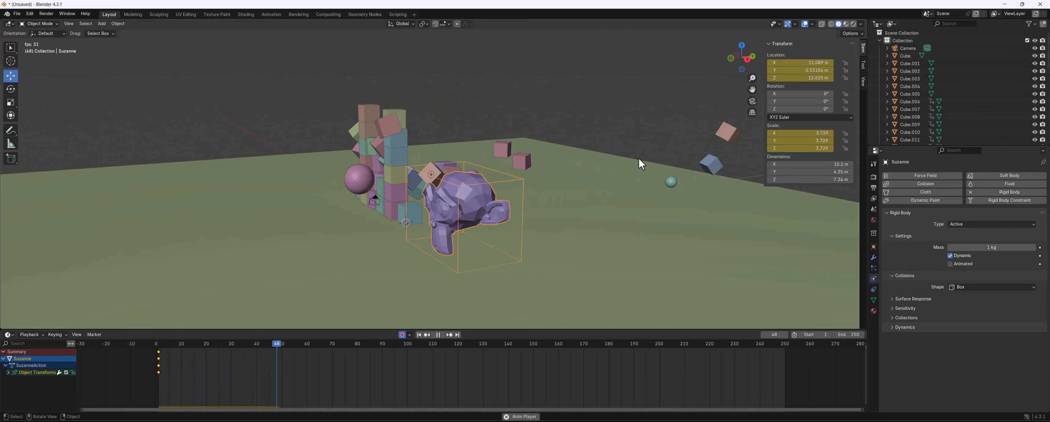
{"action": "key", "text": "space"}
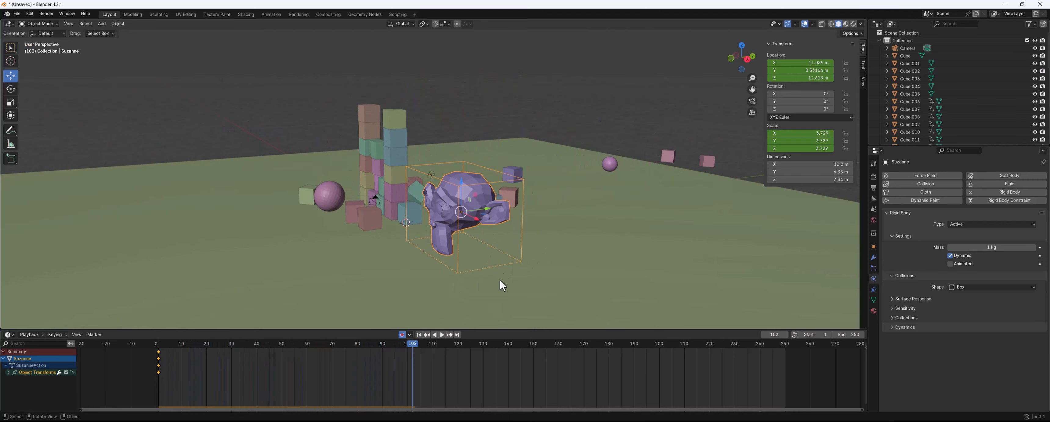
{"action": "left_click", "coordinate": [428, 335]}
{"action": "key", "text": "Down"}
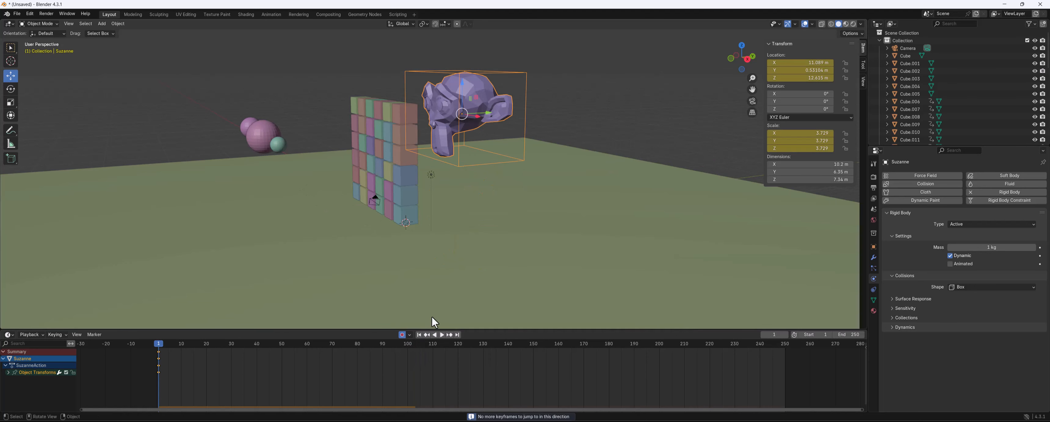
{"action": "left_click", "coordinate": [353, 344]}
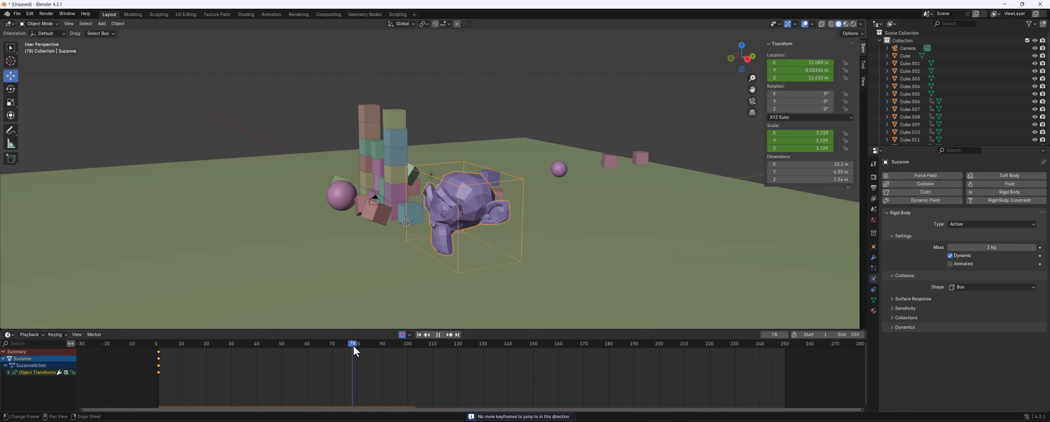
{"action": "key", "text": "Down"}
Change the monkey's collision shape to Mesh
{"action": "middle_click_drag", "start_coordinate": [456, 199], "coordinate": [481, 209]}
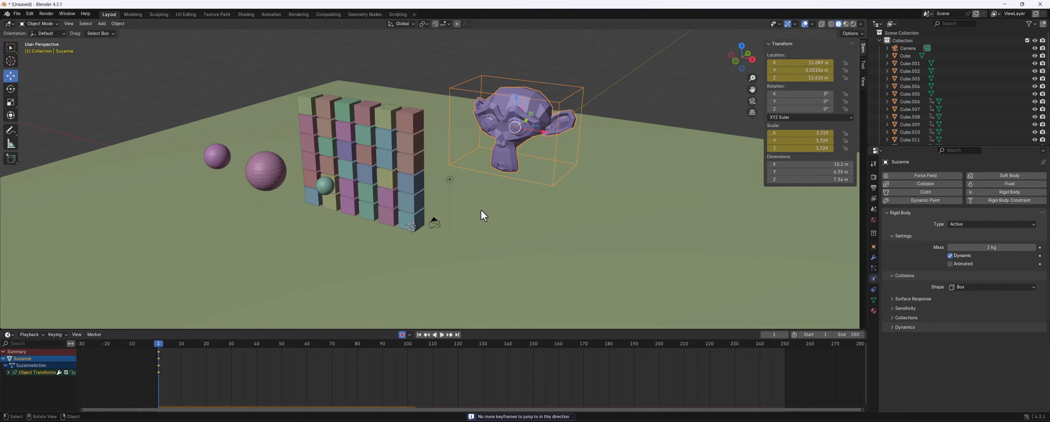
{"action": "left_click", "coordinate": [986, 286]}
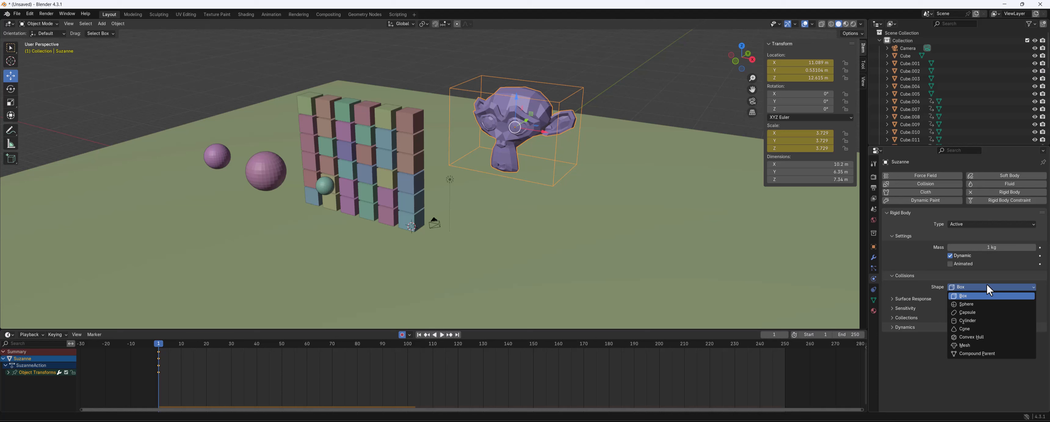
{"action": "left_click", "coordinate": [974, 345]}
Play and stop the simulation with the mesh collision shape
{"action": "middle_click_drag", "start_coordinate": [567, 155], "coordinate": [580, 165]}
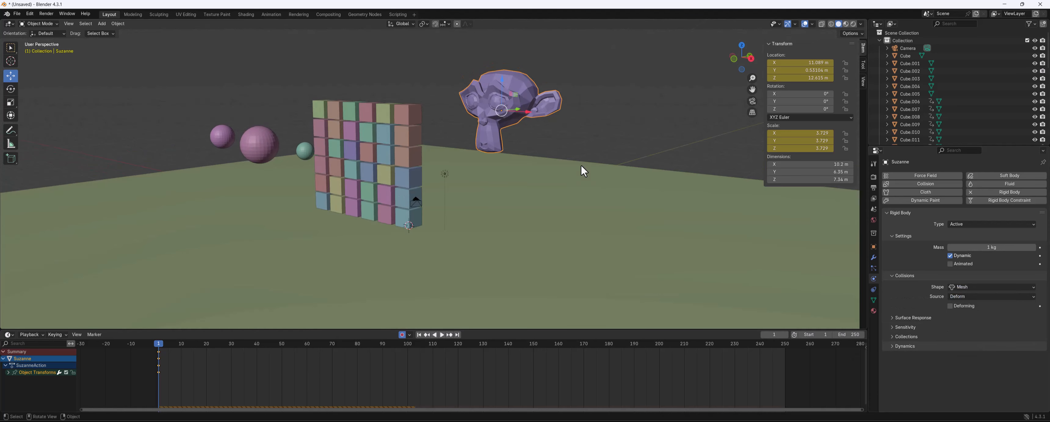
{"action": "key", "text": "space"}
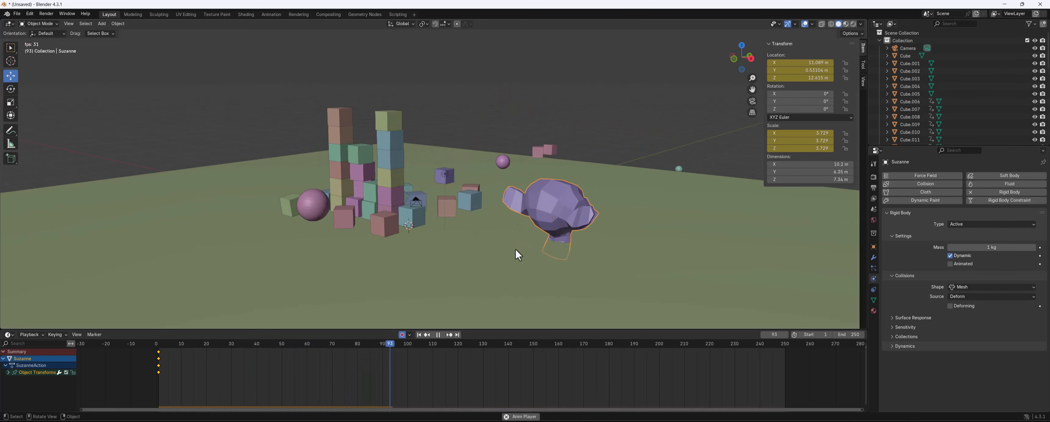
{"action": "middle_click_drag", "start_coordinate": [582, 209], "coordinate": [592, 214]}
{"action": "key", "text": "space"}
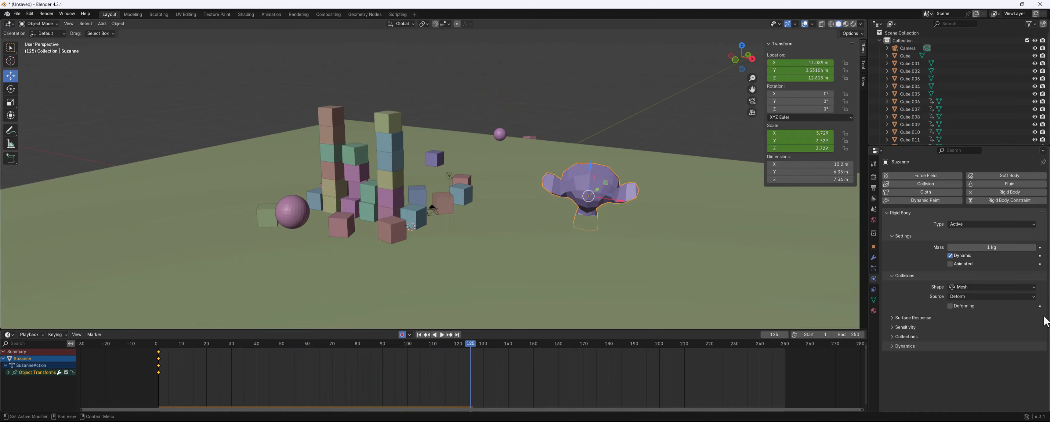
Switch the monkey's collision shape to Convex Hull and scrub the timeline back to the start
{"action": "left_click", "coordinate": [992, 289]}
{"action": "left_click", "coordinate": [970, 340]}
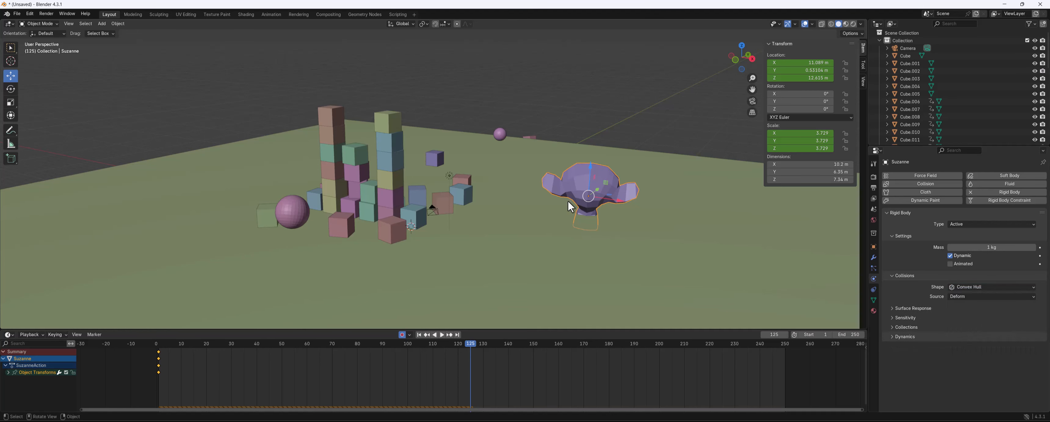
{"action": "left_click_drag", "start_coordinate": [405, 352], "coordinate": [130, 344]}
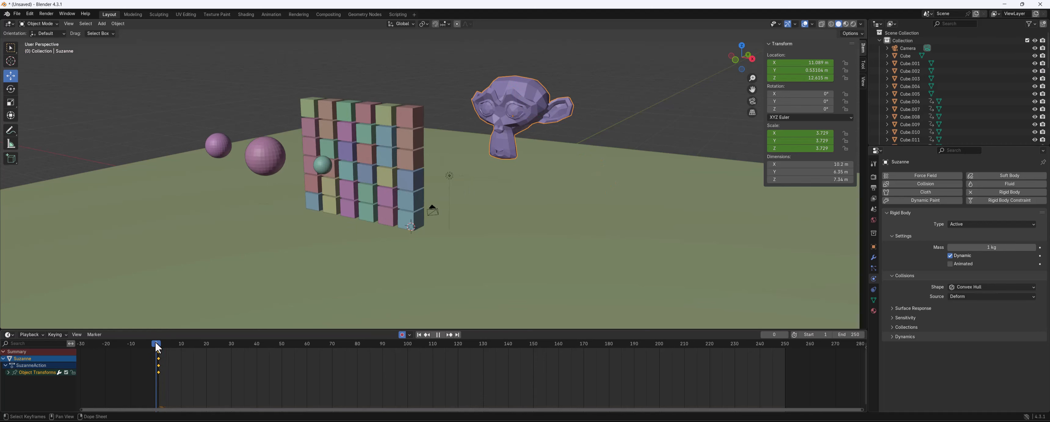
Replay the simulation from the start and rewind again
{"action": "key", "text": "space"}
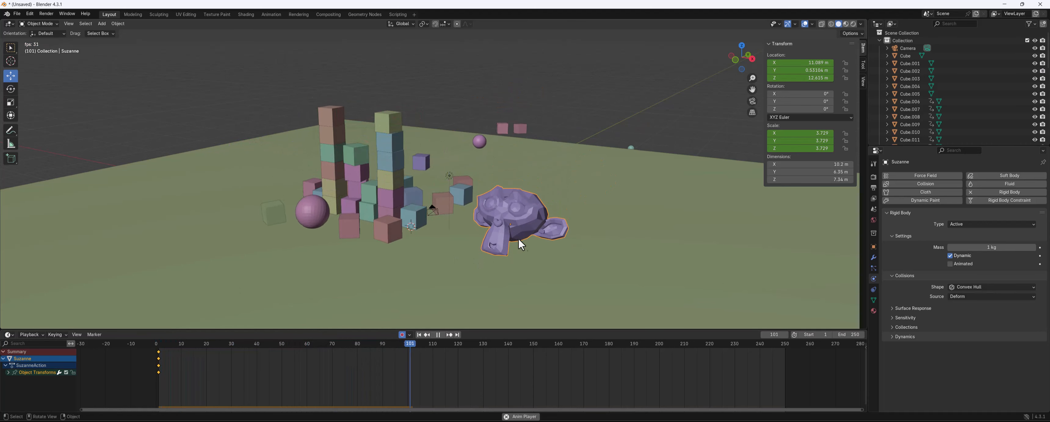
{"action": "key", "text": "space"}
{"action": "left_click_drag", "start_coordinate": [481, 344], "coordinate": [158, 346]}
{"action": "key", "text": "space"}
{"action": "key", "text": "space"}
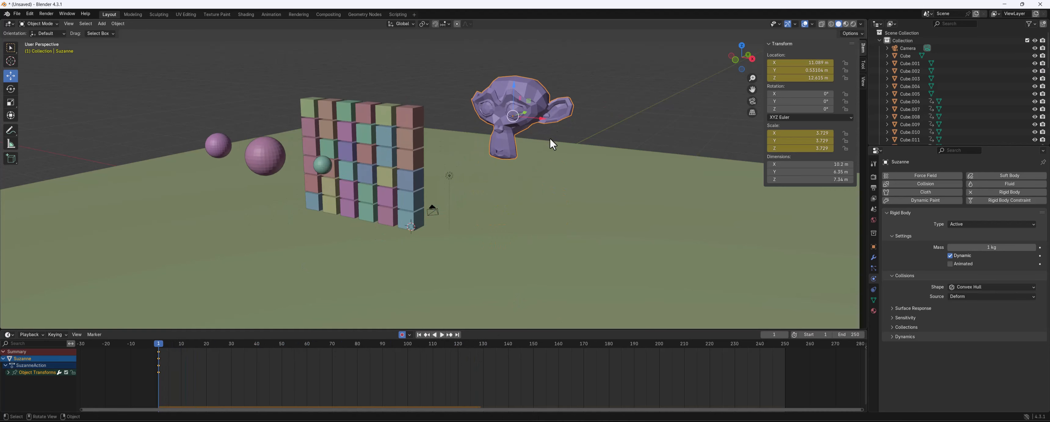
Select the ground plane, replay the simulation, and return to the first frame
{"action": "middle_click_drag", "start_coordinate": [552, 160], "coordinate": [548, 159]}
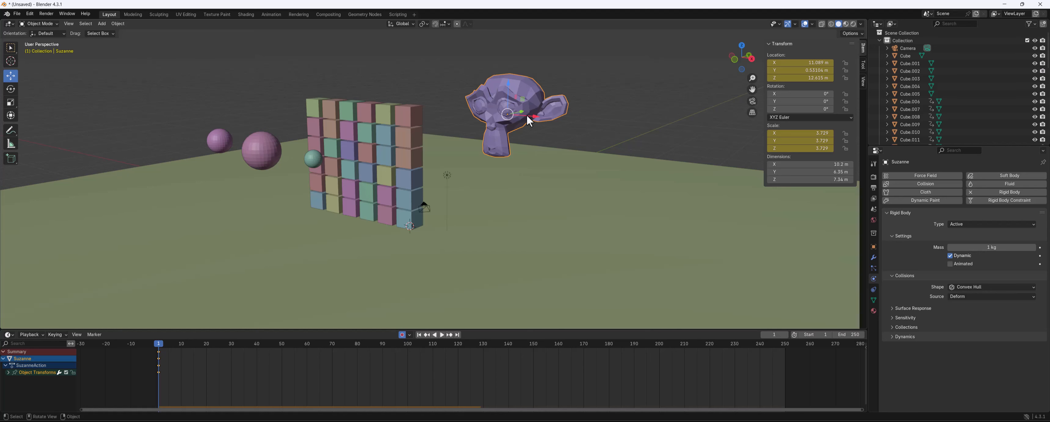
{"action": "left_click", "coordinate": [522, 243]}
{"action": "key", "text": "space"}
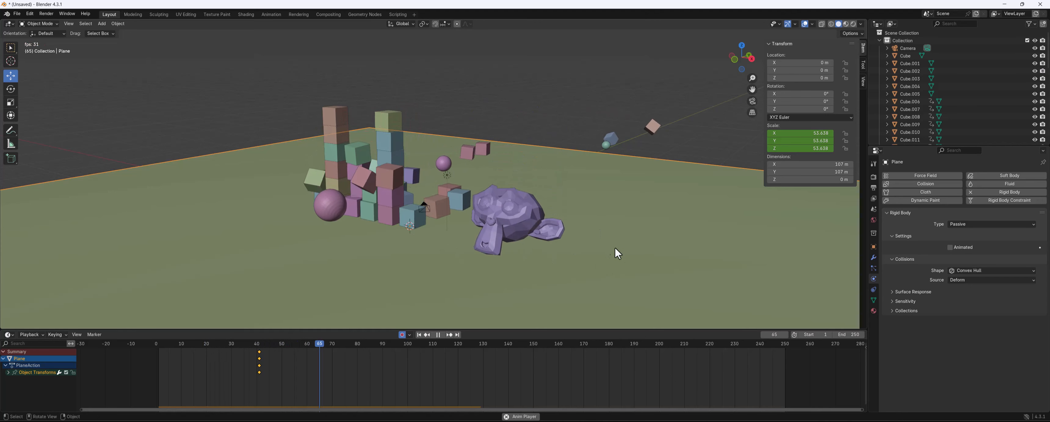
{"action": "left_click_drag", "start_coordinate": [304, 345], "coordinate": [160, 343]}
{"action": "key", "text": "space"}
{"action": "left_click", "coordinate": [155, 351]}
Select the monkey and set its collision shape to Sphere
{"action": "left_click", "coordinate": [506, 104]}
{"action": "middle_click_drag", "start_coordinate": [516, 87], "coordinate": [577, 171]}
{"action": "left_click", "coordinate": [990, 288]}
{"action": "left_click", "coordinate": [989, 287]}
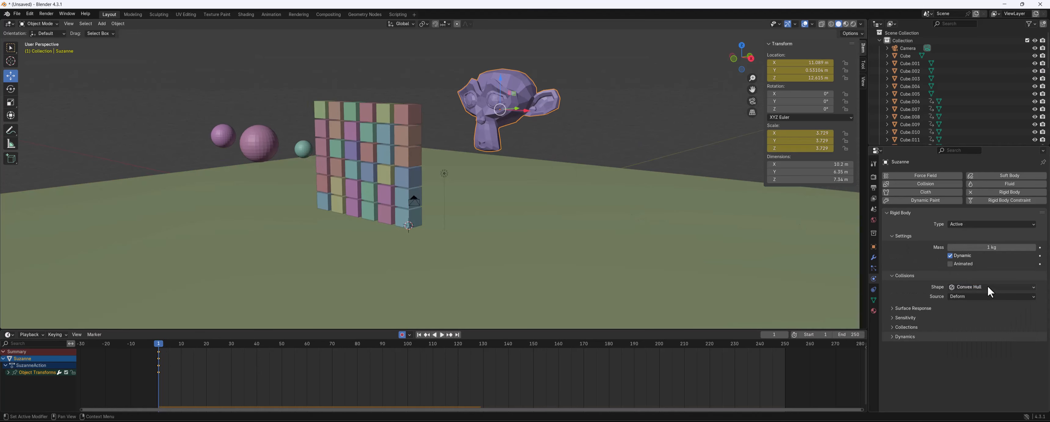
{"action": "left_click", "coordinate": [986, 286]}
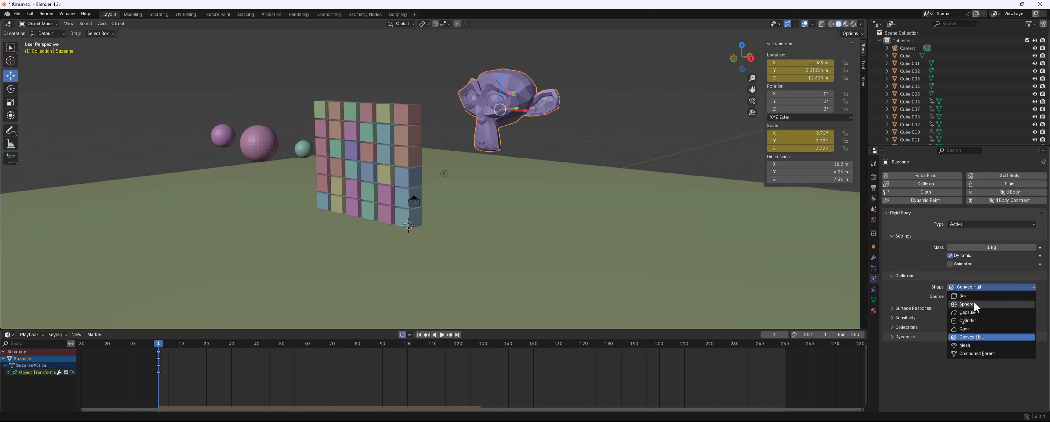
{"action": "left_click", "coordinate": [974, 303]}
Play the simulation with the sphere collision shape and scrub back to frame 1
{"action": "middle_click_drag", "start_coordinate": [493, 199], "coordinate": [472, 204]}
{"action": "key", "text": "space"}
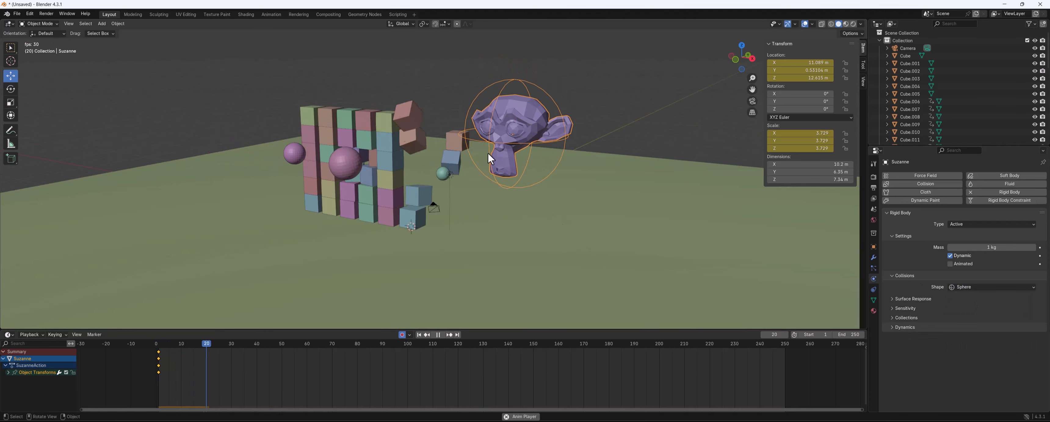
{"action": "key", "text": "space"}
{"action": "mouse_move", "coordinate": [566, 240]}
{"action": "middle_mouse_down"}
{"action": "mouse_move", "coordinate": [504, 215]}
{"action": "mouse_move", "coordinate": [495, 242]}
{"action": "mouse_move", "coordinate": [572, 243]}
{"action": "middle_mouse_up"}
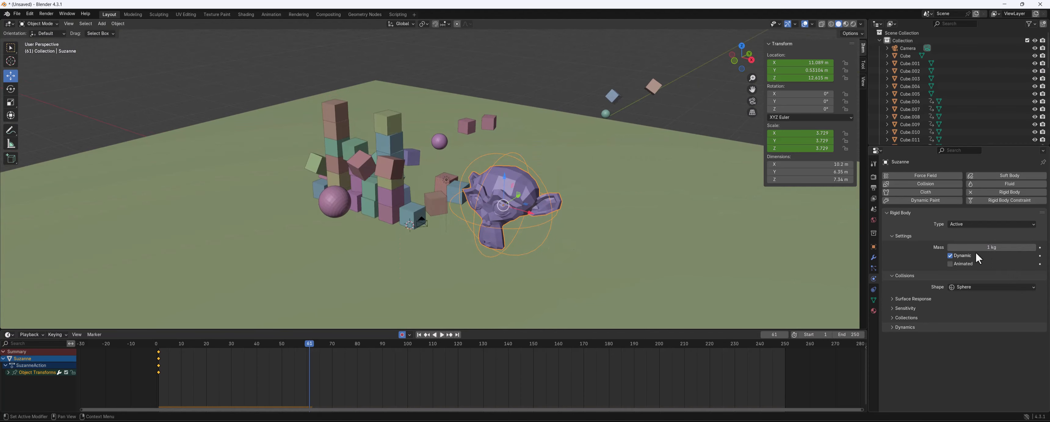
{"action": "left_click", "coordinate": [263, 347]}
{"action": "left_click_drag", "start_coordinate": [258, 345], "coordinate": [157, 346]}
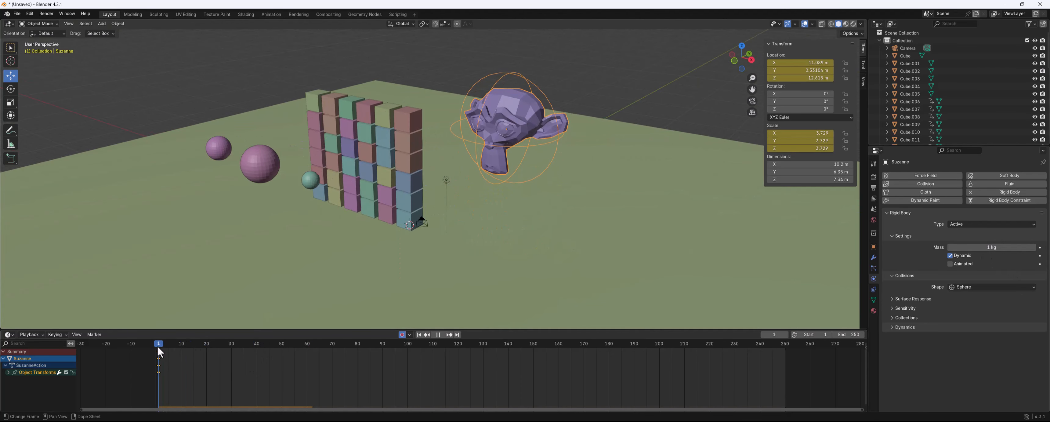
Set the monkey's collision shape to Mesh
{"action": "middle_click_drag", "start_coordinate": [630, 254], "coordinate": [807, 269]}
{"action": "left_click", "coordinate": [1006, 288]}
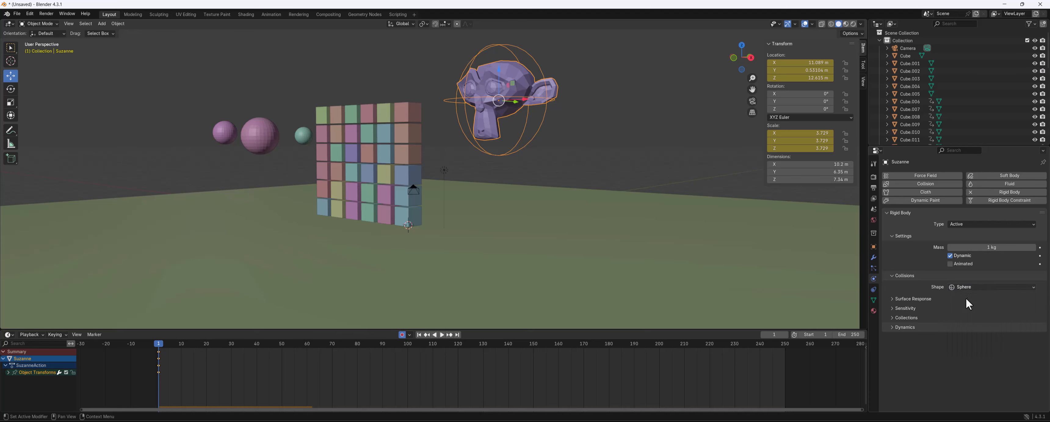
{"action": "left_click", "coordinate": [963, 286]}
{"action": "left_click", "coordinate": [962, 288]}
{"action": "left_click", "coordinate": [961, 288]}
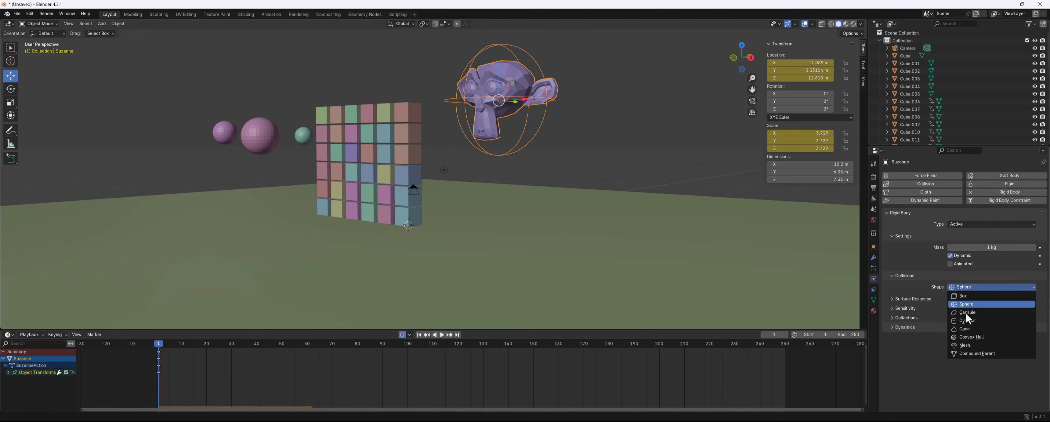
{"action": "left_click", "coordinate": [965, 345]}
Set the monkey's collision shape to Convex Hull
{"action": "middle_click_drag", "start_coordinate": [616, 182], "coordinate": [527, 129]}
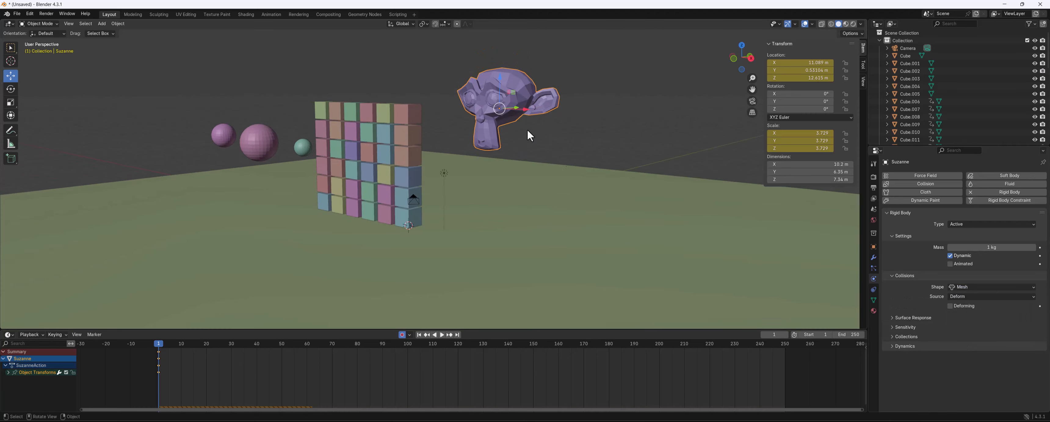
{"action": "left_click", "coordinate": [960, 287]}
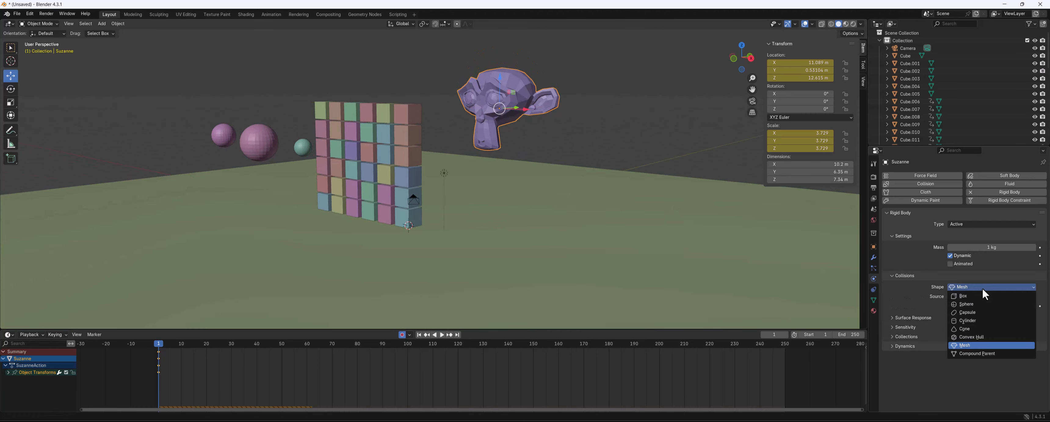
{"action": "left_click", "coordinate": [983, 342]}
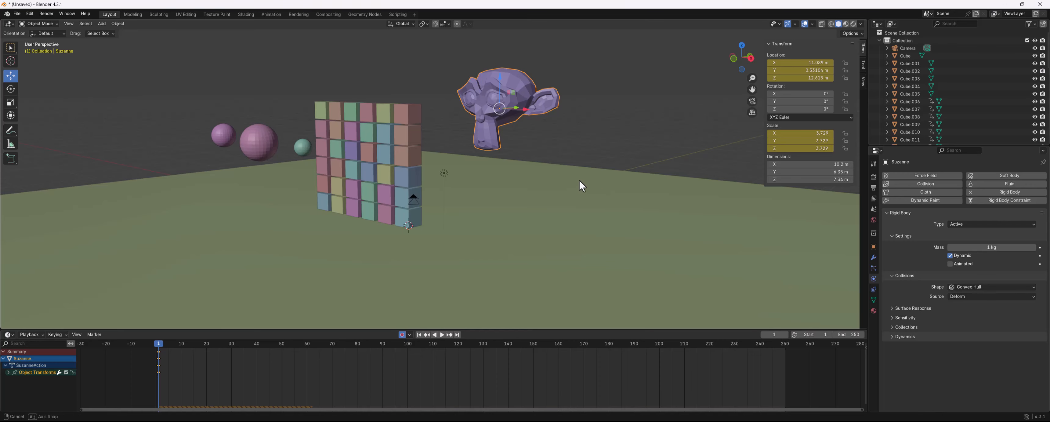
{"action": "middle_click_drag", "start_coordinate": [582, 185], "coordinate": [587, 164]}
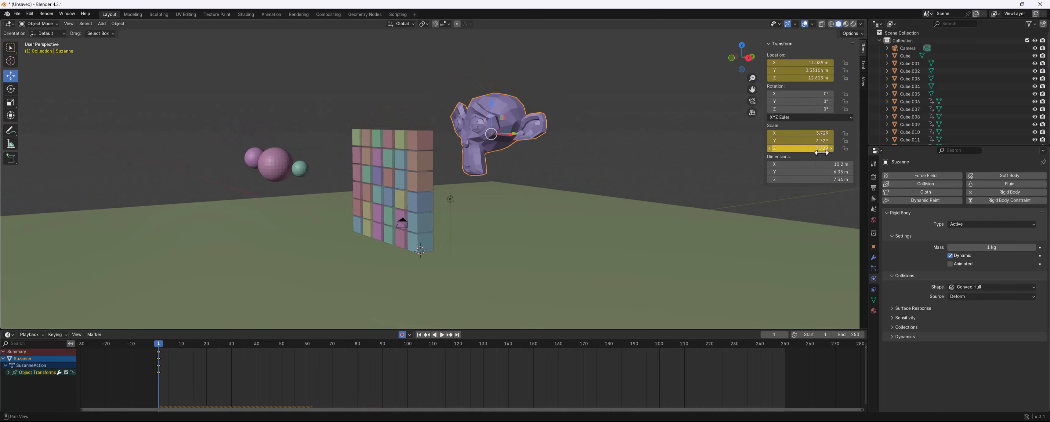
{"action": "middle_click_drag", "start_coordinate": [607, 156], "coordinate": [608, 160]}
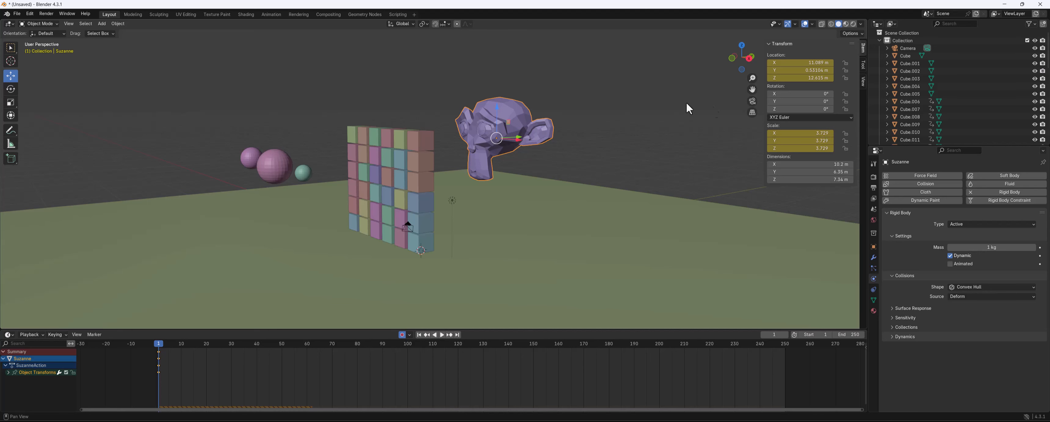
Apply all transforms to the monkey
{"action": "key", "text": "ctrl+a"}
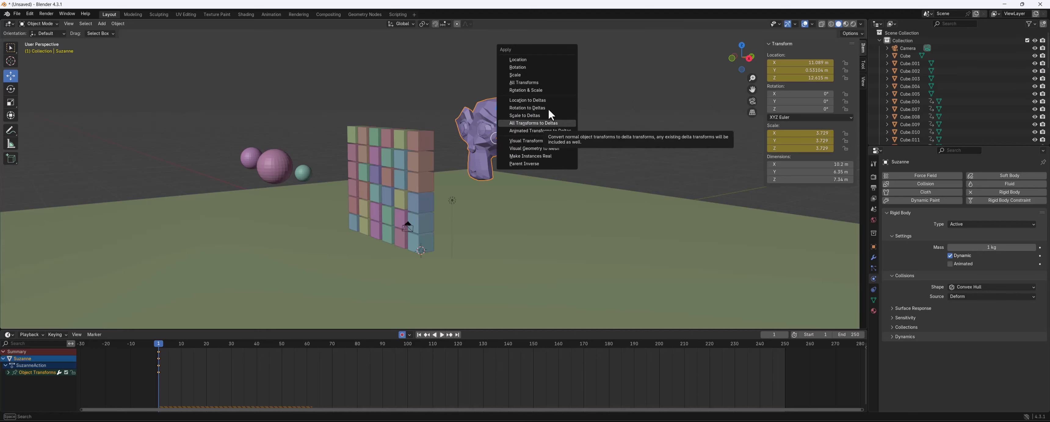
{"action": "left_click", "coordinate": [519, 81]}
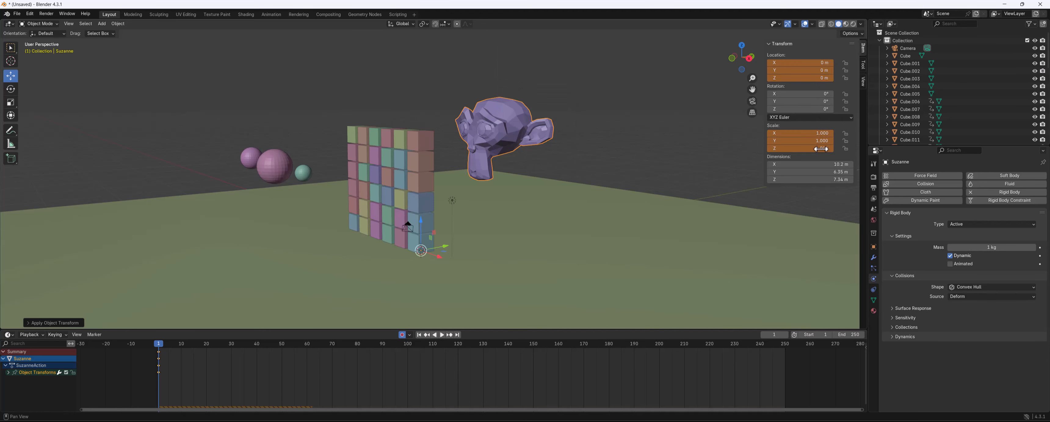
{"action": "middle_click_drag", "start_coordinate": [542, 173], "coordinate": [587, 165]}
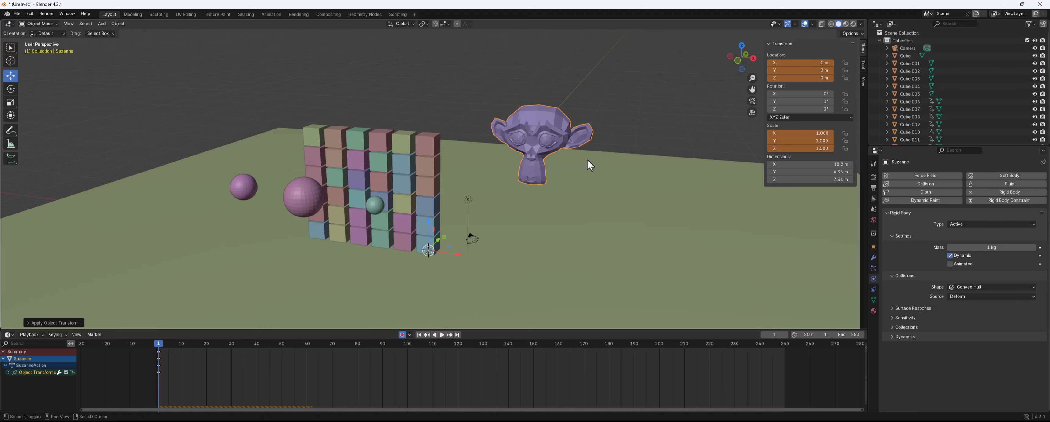
{"action": "key", "text": "ctrl+s"}
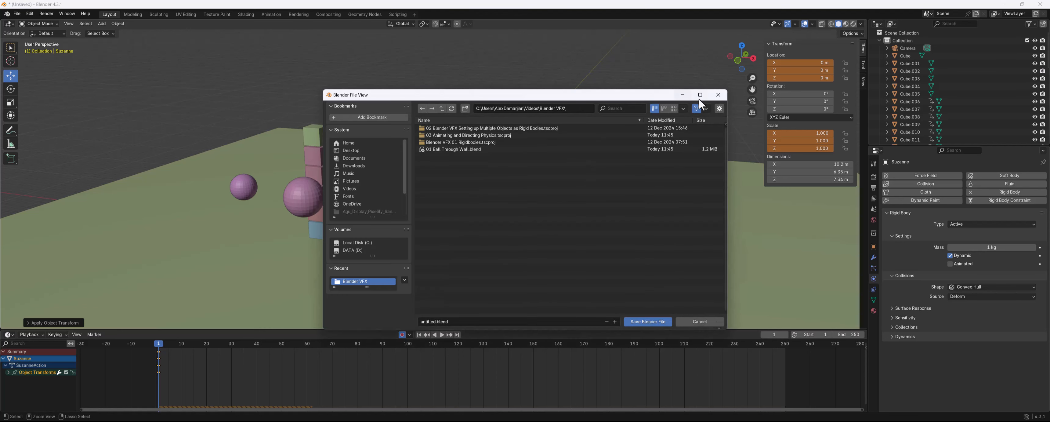
{"action": "left_click", "coordinate": [719, 95]}
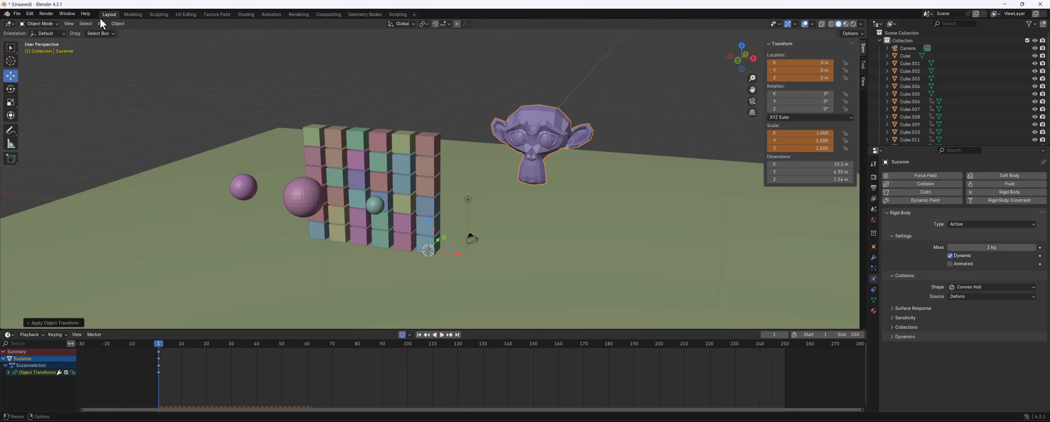
{"action": "left_click", "coordinate": [69, 24]}
{"action": "mouse_move", "coordinate": [88, 23]}
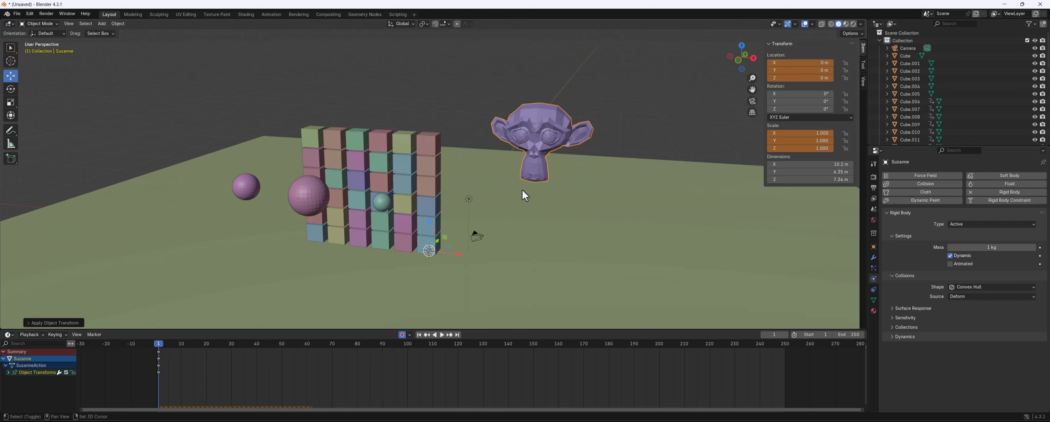
Try applying the monkey's visual transform and visual geometry to mesh, then undo
{"action": "key", "text": "shift+a"}
{"action": "key", "text": "ctrl+a"}
{"action": "key", "text": "ctrl+a"}
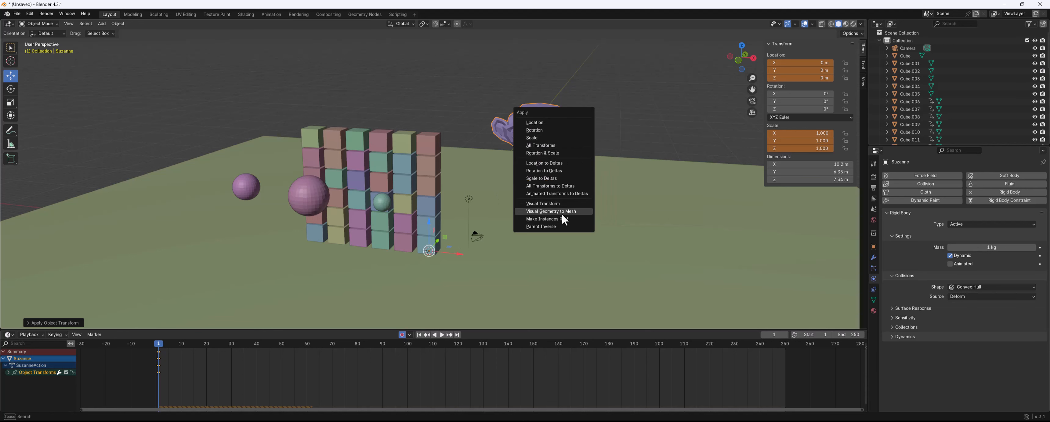
{"action": "left_click", "coordinate": [559, 204]}
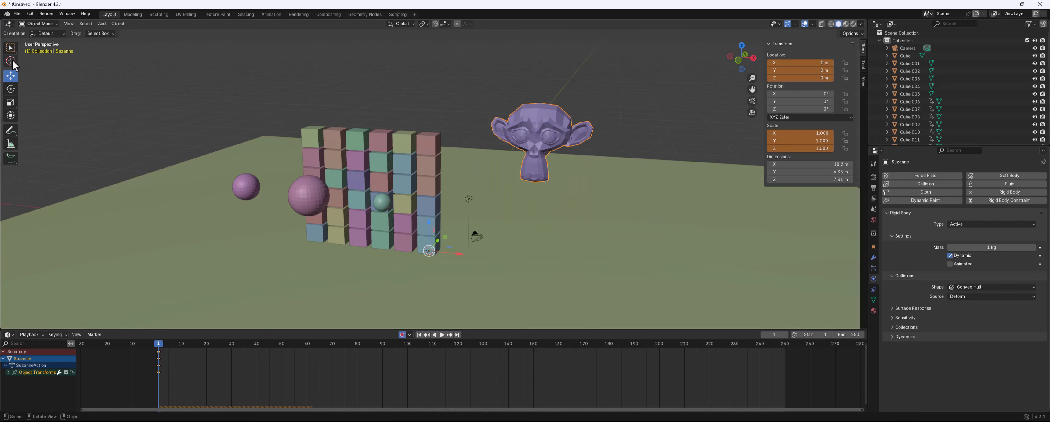
{"action": "key", "text": "ctrl+a"}
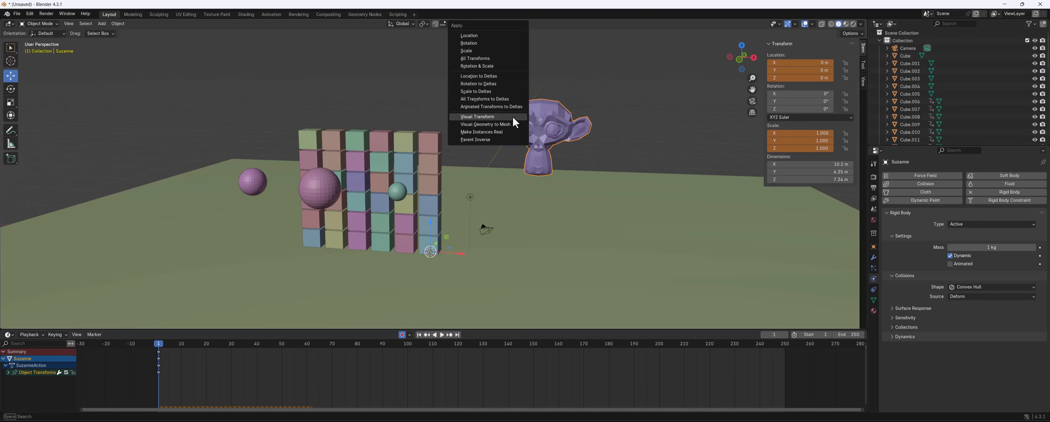
{"action": "left_click", "coordinate": [498, 124]}
{"action": "middle_click_drag", "start_coordinate": [583, 134], "coordinate": [531, 123]}
{"action": "key", "text": "ctrl+z"}
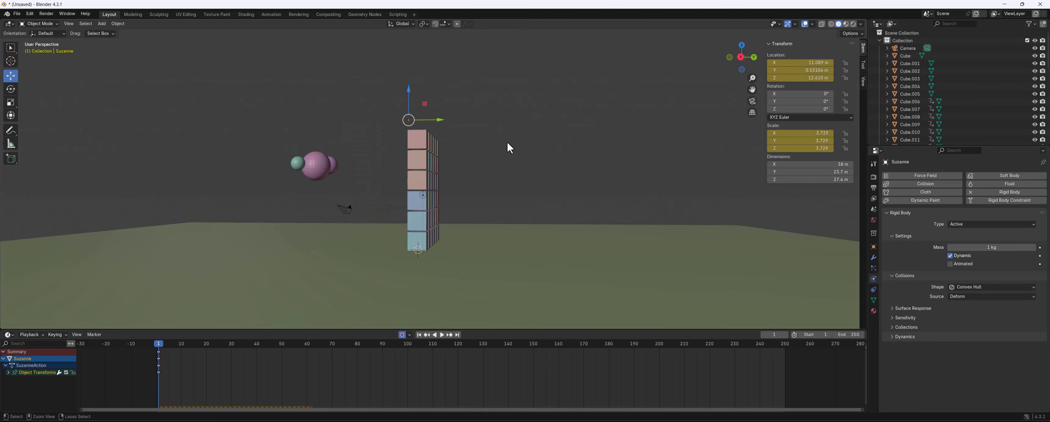
{"action": "scroll", "coordinate": [507, 141], "scroll_direction": "down", "scroll_amount": 1}
{"action": "key", "text": "ctrl+z"}
{"action": "middle_click_drag", "start_coordinate": [506, 154], "coordinate": [559, 164]}
{"action": "middle_click_drag", "start_coordinate": [608, 145], "coordinate": [617, 187]}
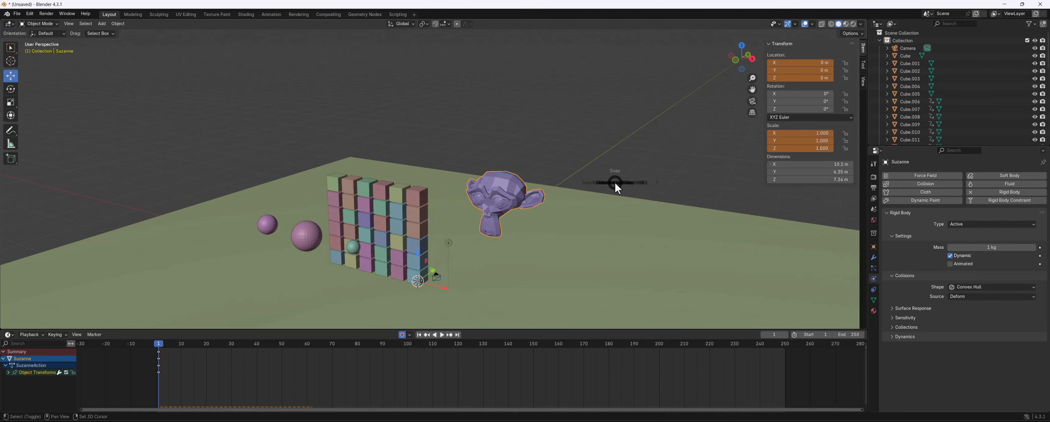
Snap the 3D cursor to the selected monkey
{"action": "key", "text": "shift+s"}
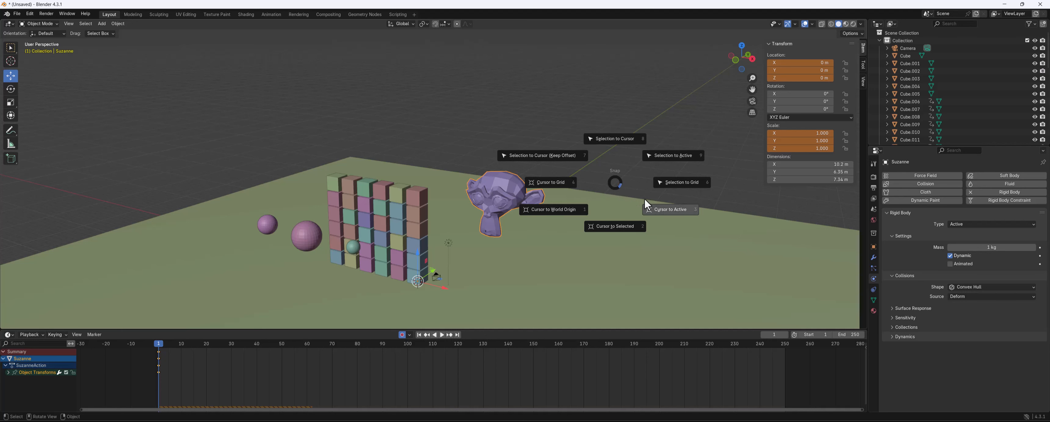
{"action": "left_click", "coordinate": [622, 225]}
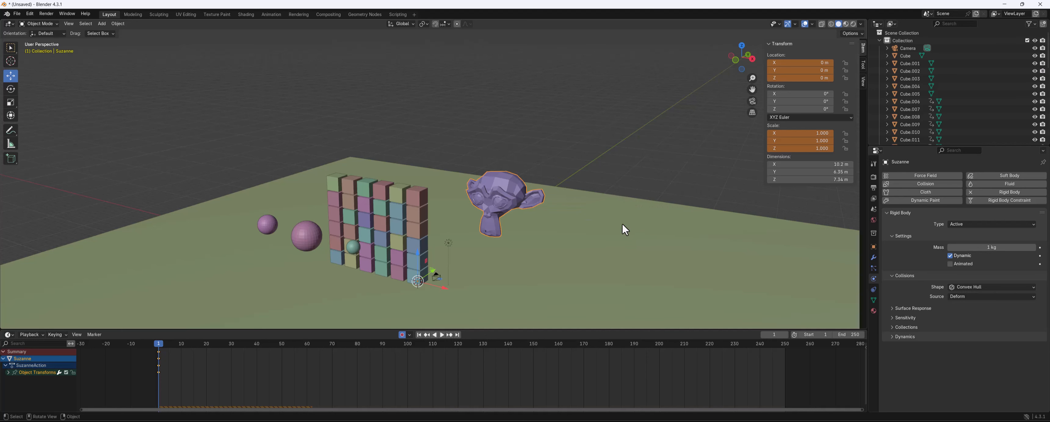
{"action": "middle_click_drag", "start_coordinate": [453, 243], "coordinate": [457, 237]}
{"action": "left_click", "coordinate": [523, 165]}
{"action": "left_click", "coordinate": [505, 183]}
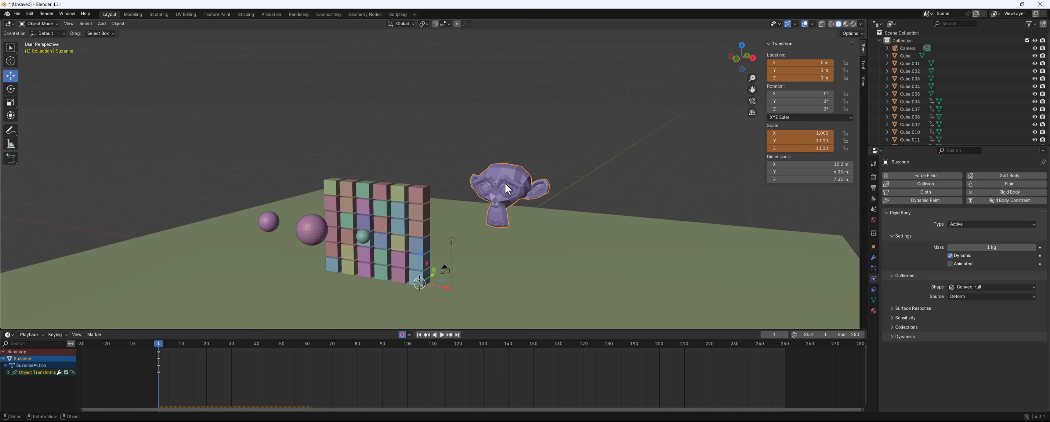
{"action": "key", "text": "shift+s"}
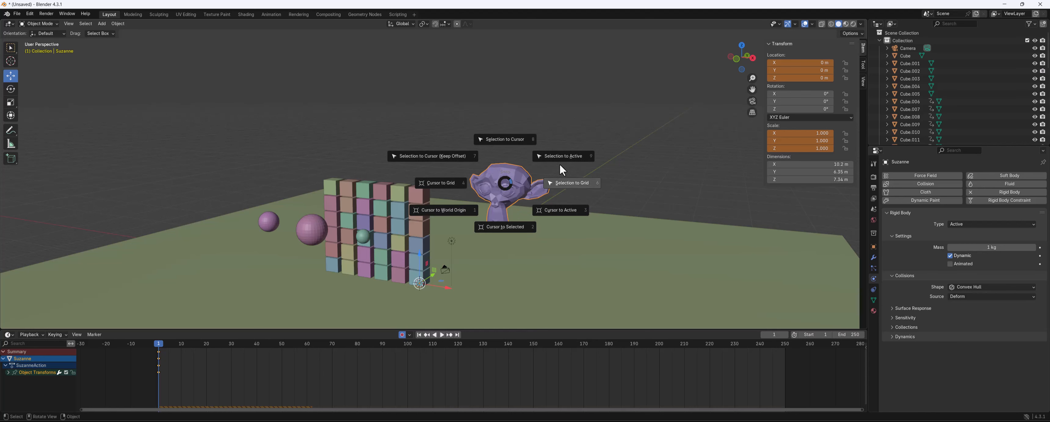
{"action": "left_click", "coordinate": [510, 225]}
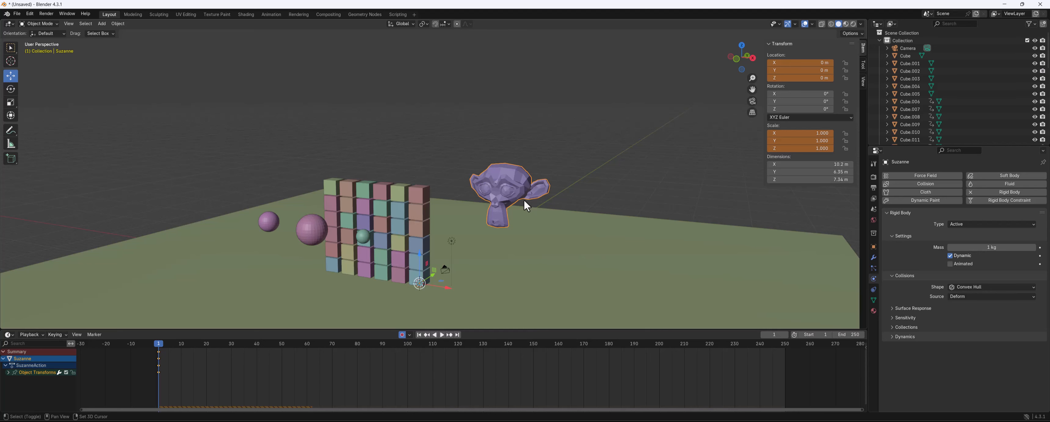
{"action": "key", "text": "shift+s"}
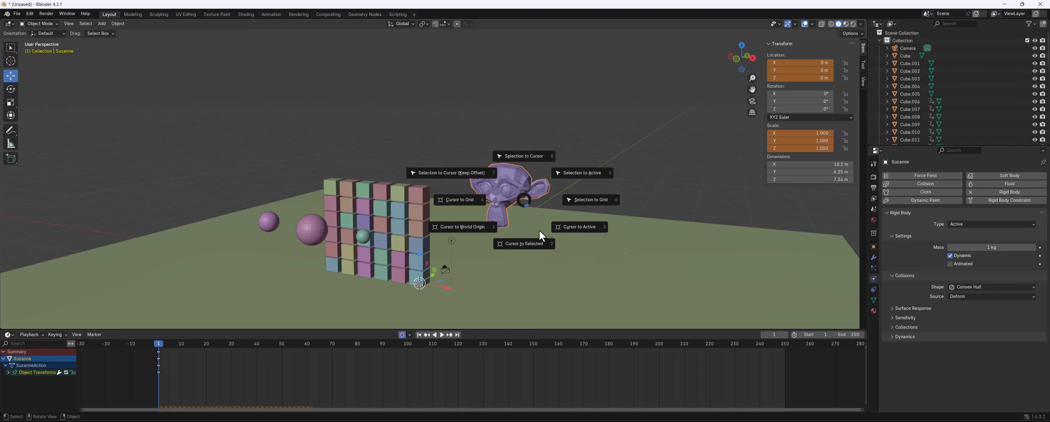
{"action": "left_click", "coordinate": [556, 228]}
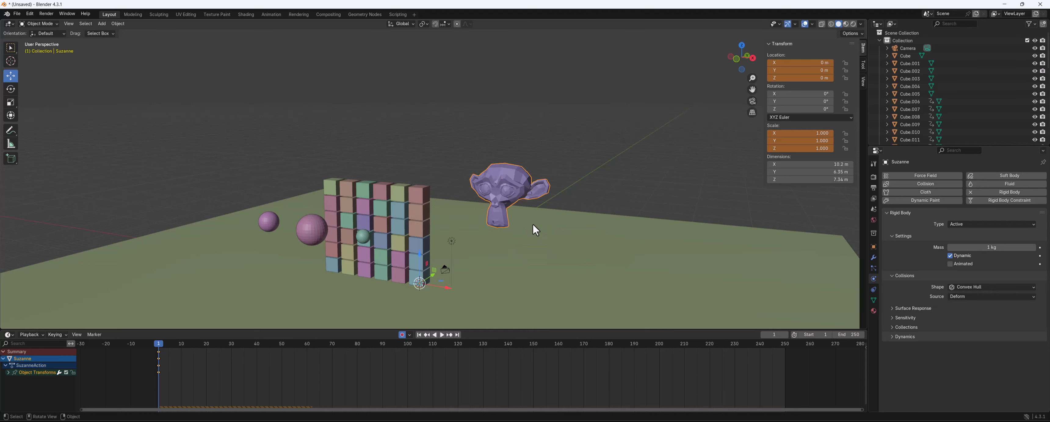
Set the monkey's origin to its geometry
{"action": "middle_click_drag", "start_coordinate": [534, 225], "coordinate": [540, 210]}
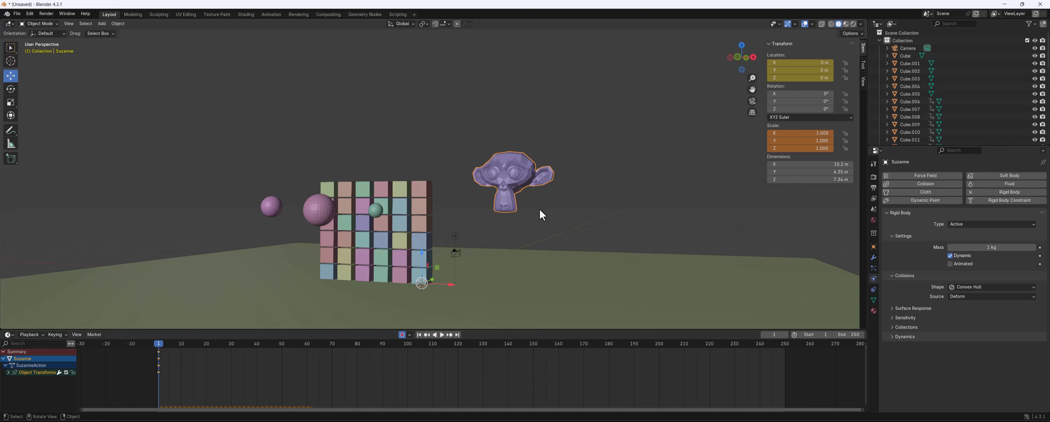
{"action": "right_click", "coordinate": [501, 170]}
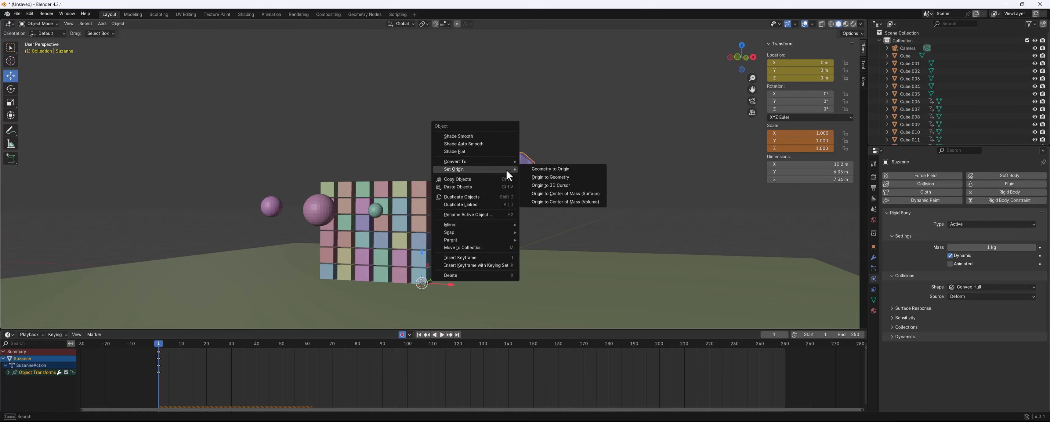
{"action": "left_click", "coordinate": [567, 177]}
{"action": "middle_click_drag", "start_coordinate": [568, 178], "coordinate": [461, 189]}
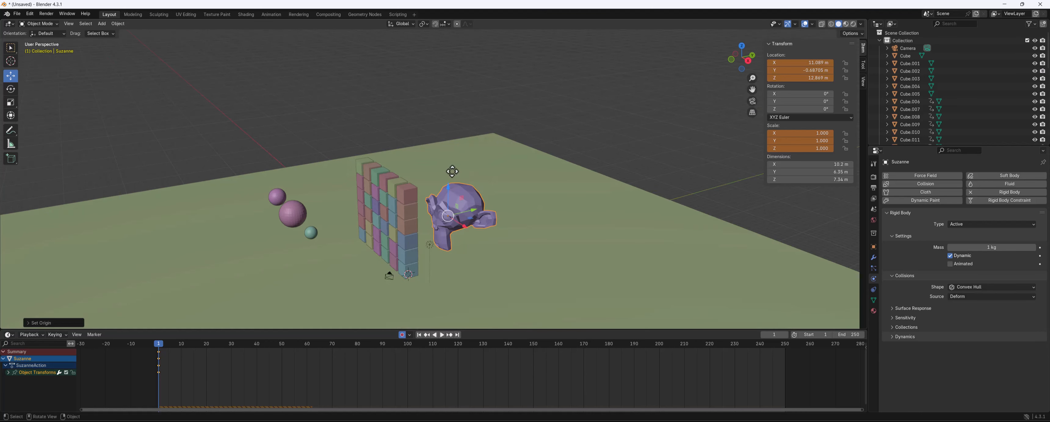
{"action": "left_click_drag", "start_coordinate": [448, 184], "coordinate": [461, 147]}
{"action": "key", "text": "ctrl+z"}
Move the monkey up above the wall to about 22 m high
{"action": "middle_click_drag", "start_coordinate": [339, 284], "coordinate": [564, 174]}
{"action": "scroll", "coordinate": [554, 185], "scroll_direction": "up", "scroll_amount": 2}
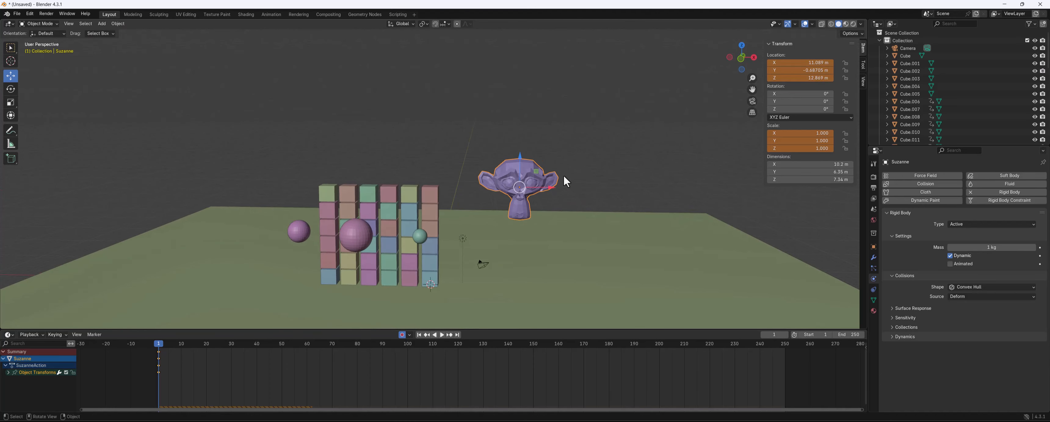
{"action": "left_click_drag", "start_coordinate": [521, 161], "coordinate": [489, 118]}
{"action": "middle_click_drag", "start_coordinate": [489, 118], "coordinate": [429, 115]}
{"action": "left_click", "coordinate": [410, 106]}
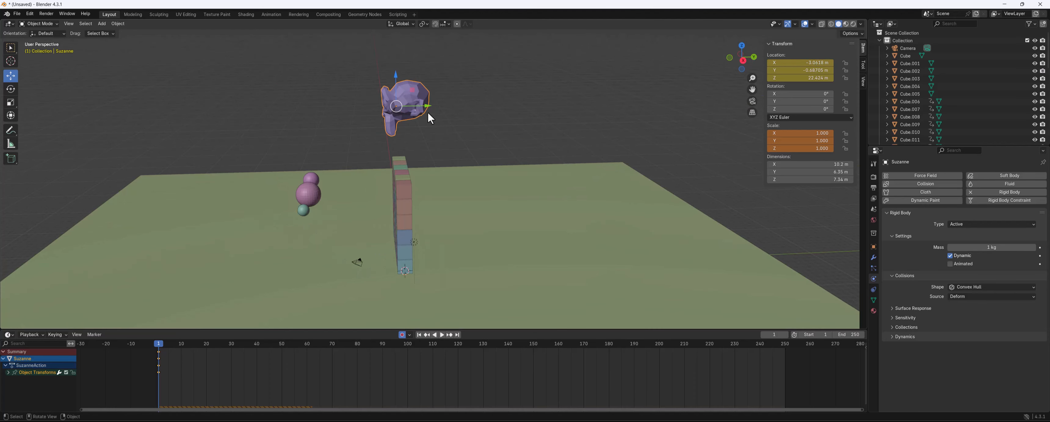
{"action": "left_click_drag", "start_coordinate": [429, 112], "coordinate": [412, 114]}
{"action": "middle_click_drag", "start_coordinate": [411, 115], "coordinate": [578, 173]}
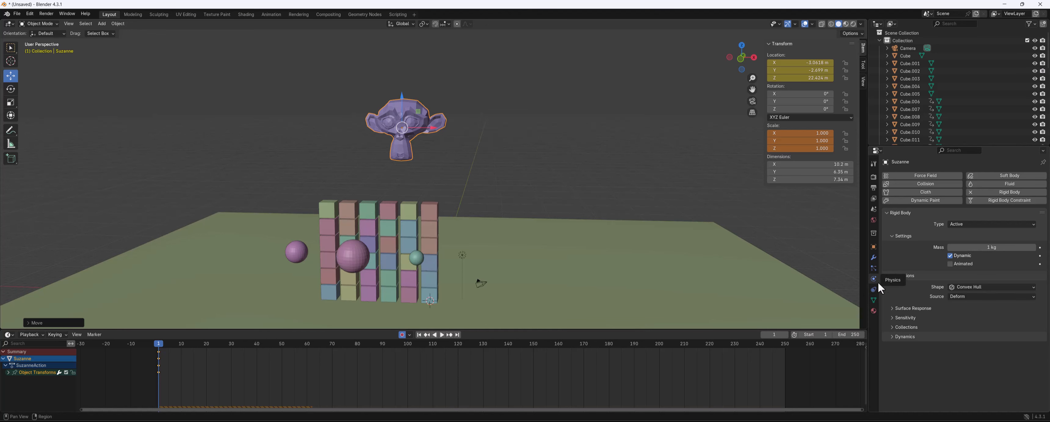
Set the monkey's collision shape to Sphere and center it over the wall
{"action": "left_click", "coordinate": [961, 288]}
{"action": "left_click", "coordinate": [965, 299]}
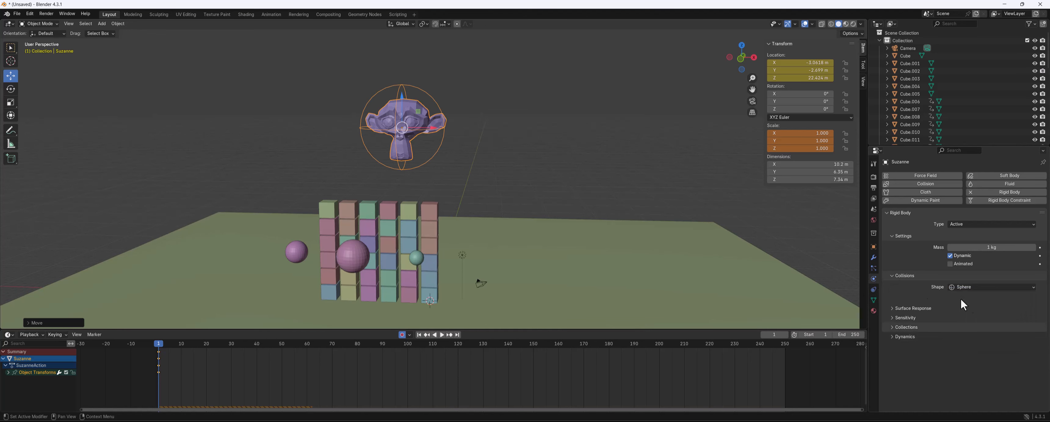
{"action": "left_click_drag", "start_coordinate": [432, 127], "coordinate": [488, 131]}
{"action": "left_click", "coordinate": [473, 137]}
{"action": "left_click", "coordinate": [470, 130]}
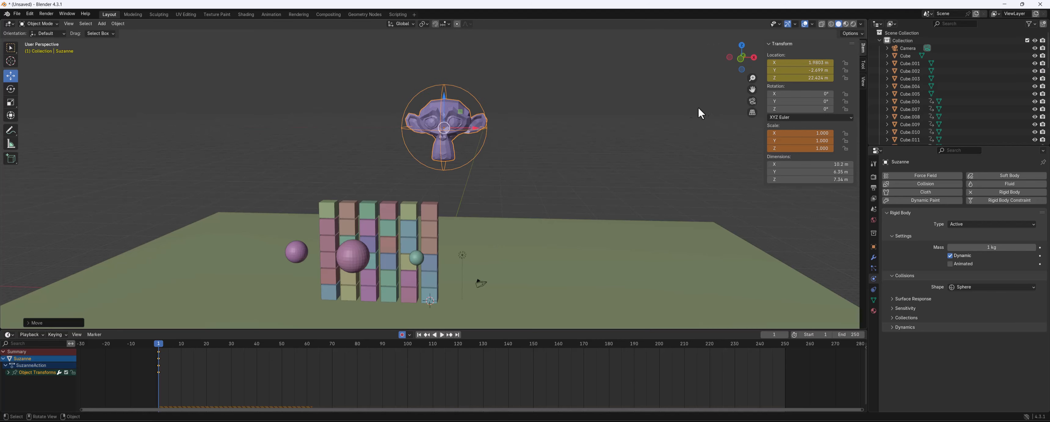
Play the simulation and return to frame 1
{"action": "key", "text": "space"}
{"action": "key", "text": "space"}
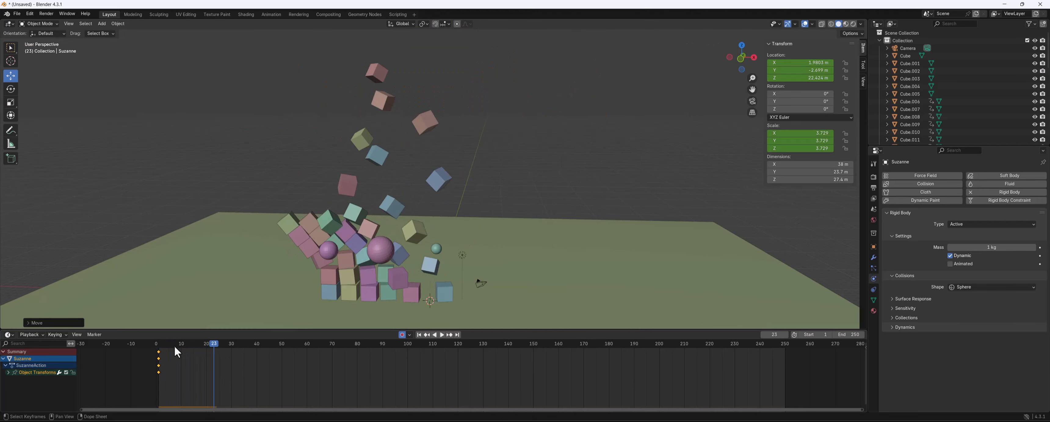
{"action": "left_click_drag", "start_coordinate": [174, 346], "coordinate": [159, 346]}
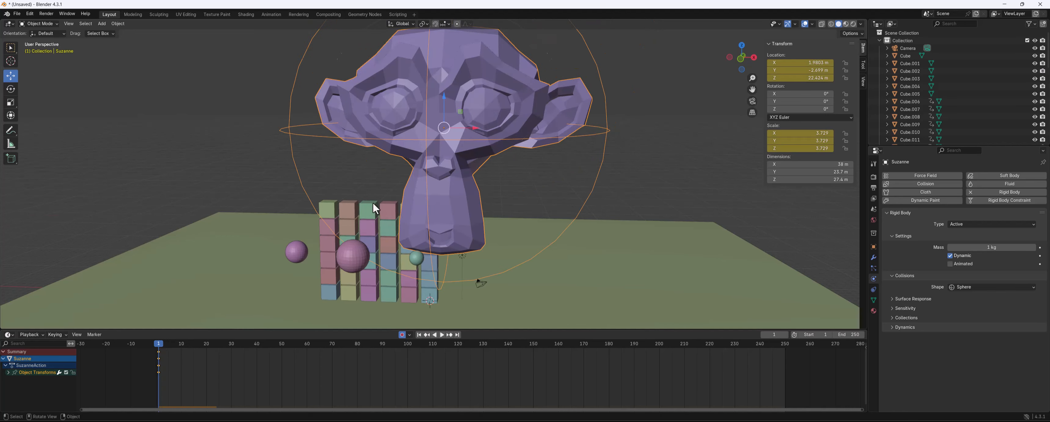
Scale the monkey down to about 0.94 and reposition it above the wall
{"action": "scroll", "coordinate": [373, 202], "scroll_direction": "down", "scroll_amount": 5}
{"action": "middle_click_drag", "start_coordinate": [481, 144], "coordinate": [427, 145]}
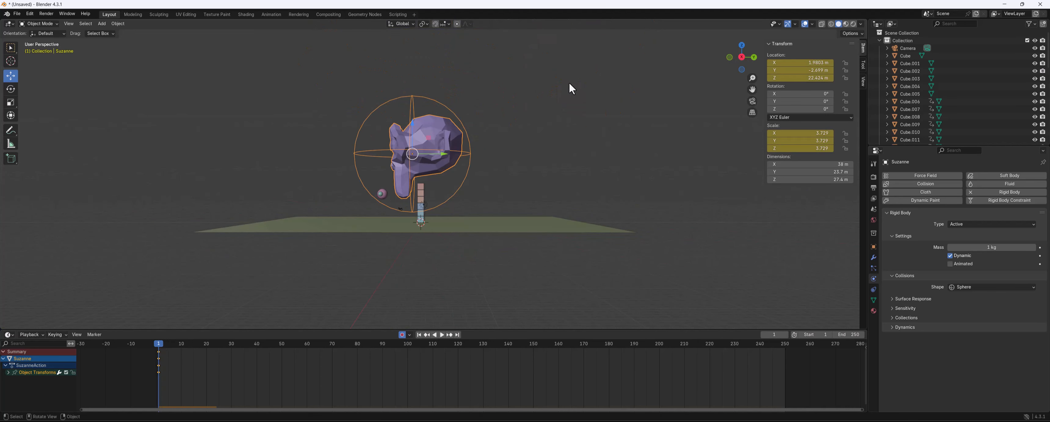
{"action": "key", "text": "s"}
{"action": "left_click", "coordinate": [489, 140]}
{"action": "scroll", "coordinate": [439, 150], "scroll_direction": "up", "scroll_amount": 1}
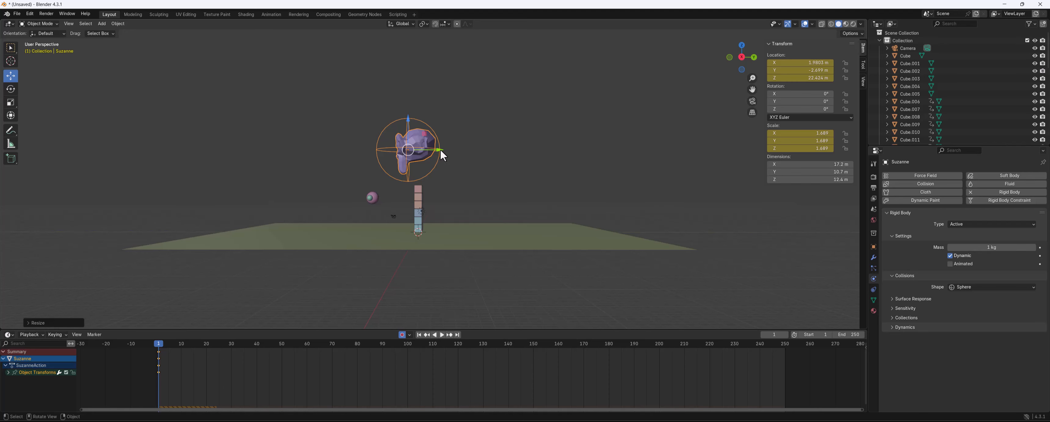
{"action": "left_click_drag", "start_coordinate": [441, 149], "coordinate": [455, 149]}
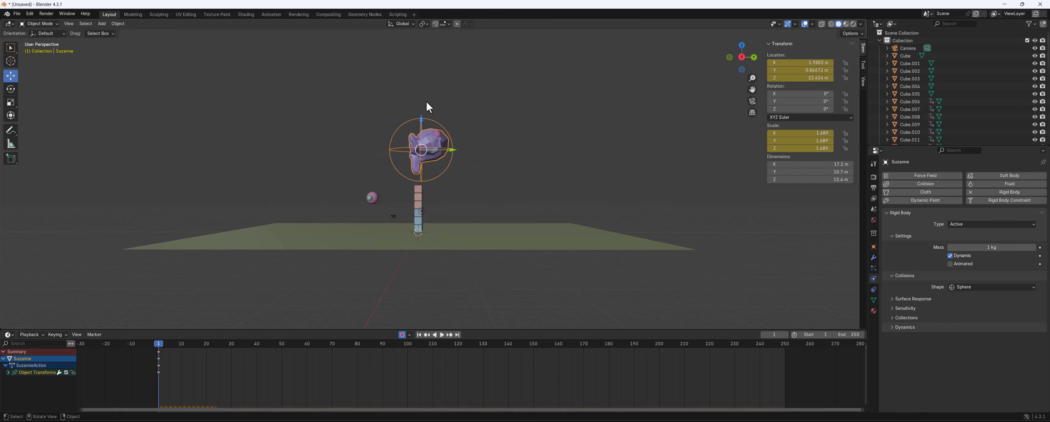
{"action": "left_click_drag", "start_coordinate": [420, 120], "coordinate": [421, 102]}
{"action": "key", "text": "s"}
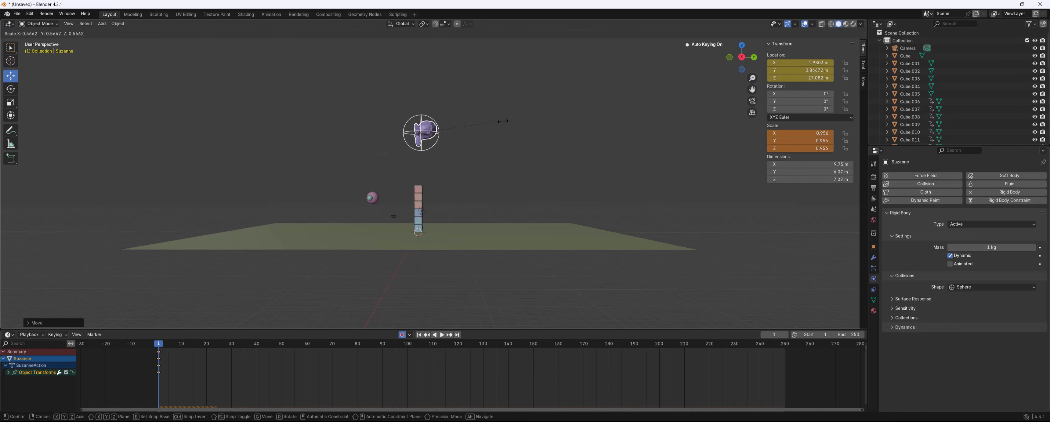
{"action": "left_click", "coordinate": [498, 120]}
{"action": "middle_click_drag", "start_coordinate": [500, 150], "coordinate": [454, 104]}
{"action": "scroll", "coordinate": [513, 171], "scroll_direction": "up", "scroll_amount": 4}
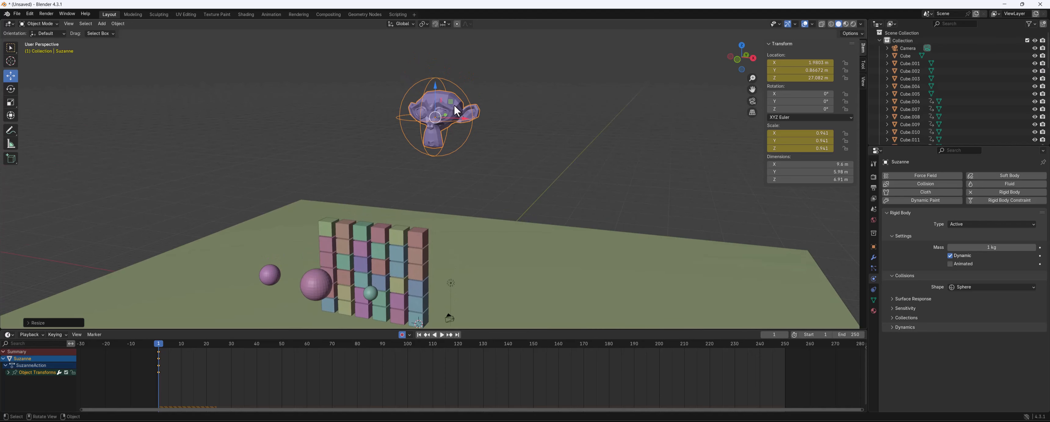
{"action": "left_click_drag", "start_coordinate": [438, 95], "coordinate": [453, 123]}
Apply the monkey's scale and play the simulation
{"action": "key", "text": "ctrl+a"}
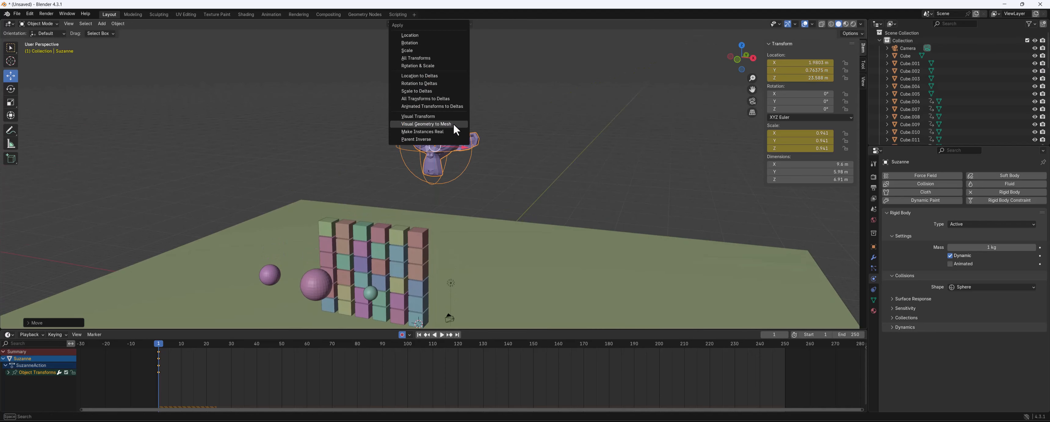
{"action": "left_click", "coordinate": [409, 50]}
{"action": "middle_click_drag", "start_coordinate": [483, 206], "coordinate": [500, 196]}
{"action": "key", "text": "space"}
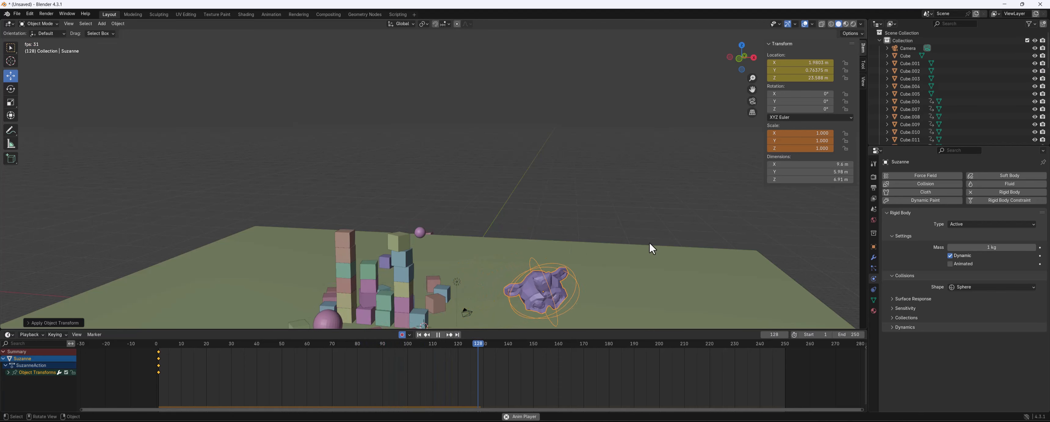
Stop playback, rewind to frame 1, and stretch the monkey along X to about 1.615
{"action": "key", "text": "space"}
{"action": "left_click_drag", "start_coordinate": [239, 346], "coordinate": [159, 342]}
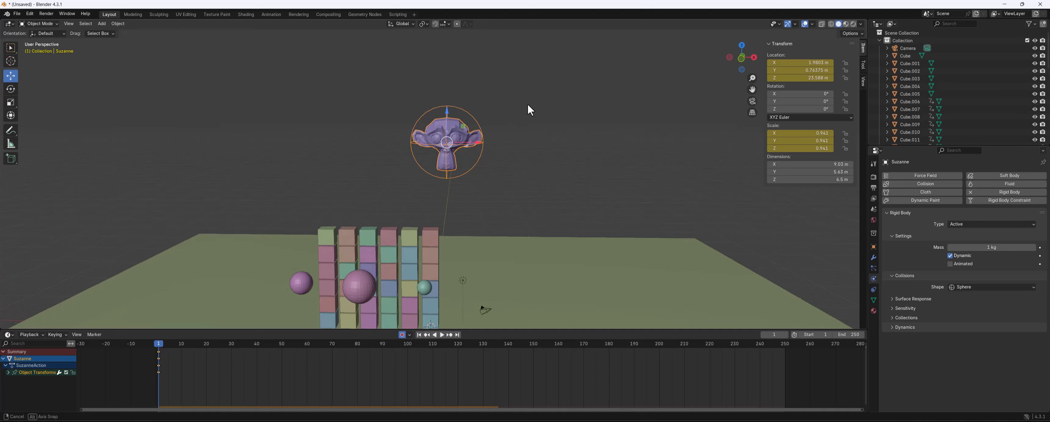
{"action": "key", "text": "s"}
{"action": "key", "text": "x"}
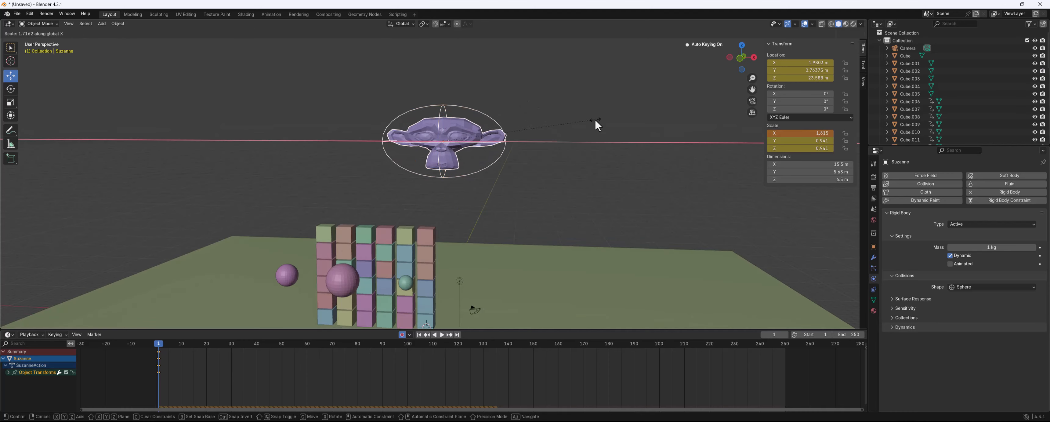
{"action": "left_click", "coordinate": [595, 119]}
Play the simulation and return to frame 1
{"action": "key", "text": "space"}
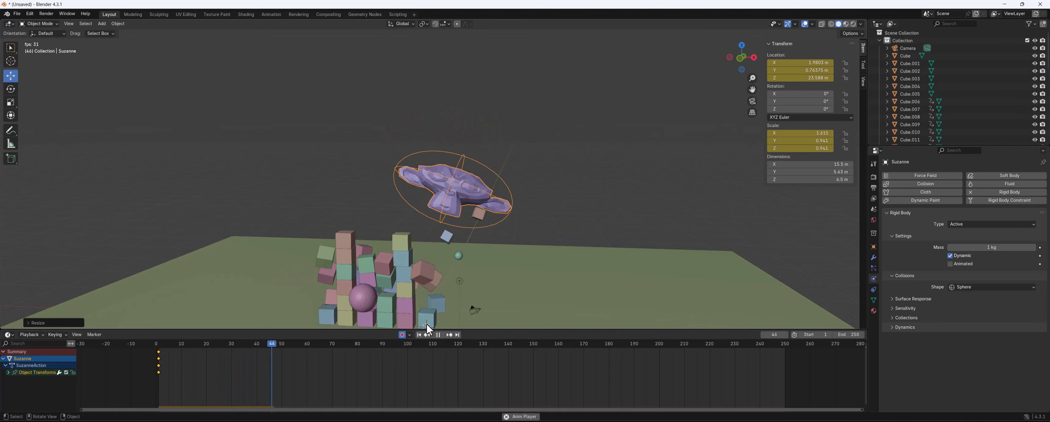
{"action": "key", "text": "space"}
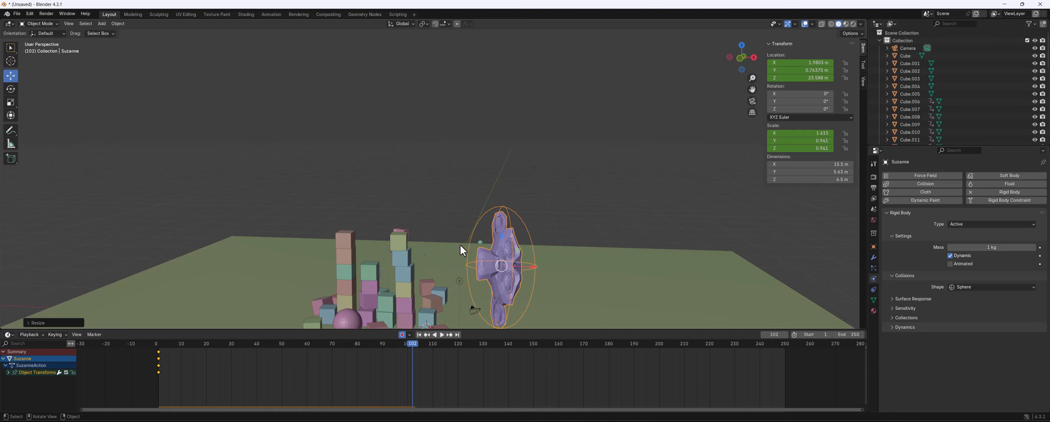
{"action": "left_click_drag", "start_coordinate": [387, 343], "coordinate": [161, 344]}
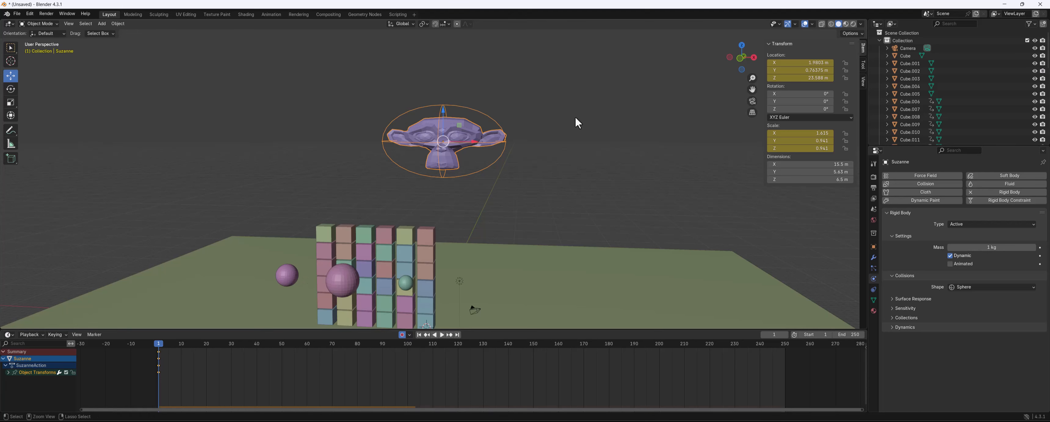
Apply the monkey's scale and then all of its transforms
{"action": "key", "text": "ctrl+a"}
{"action": "left_click", "coordinate": [542, 118]}
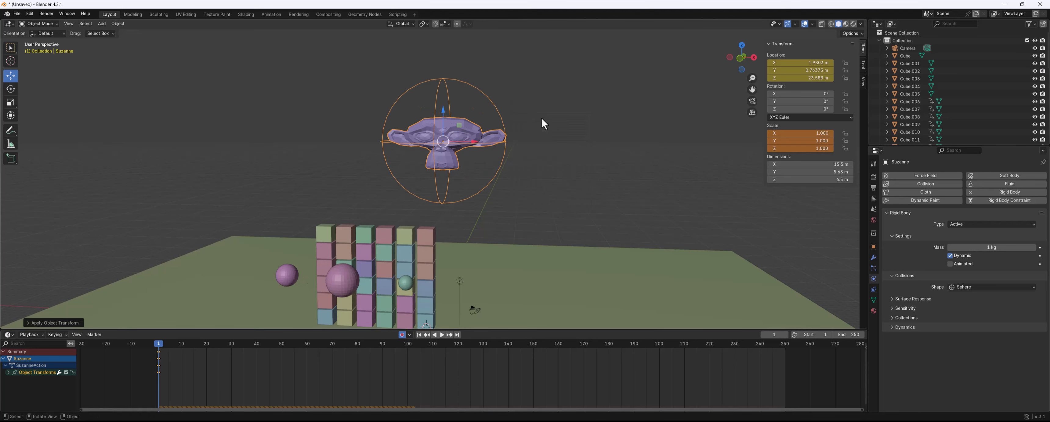
{"action": "key", "text": "ctrl+a"}
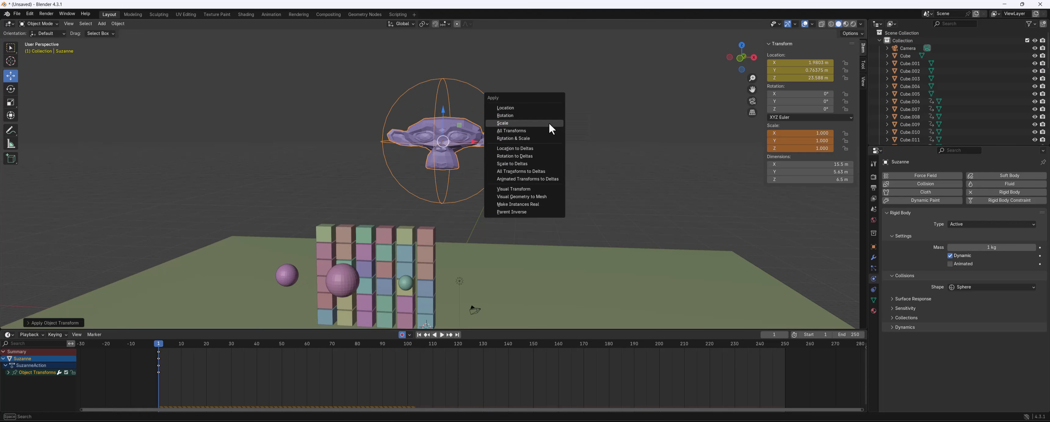
{"action": "left_click", "coordinate": [548, 131]}
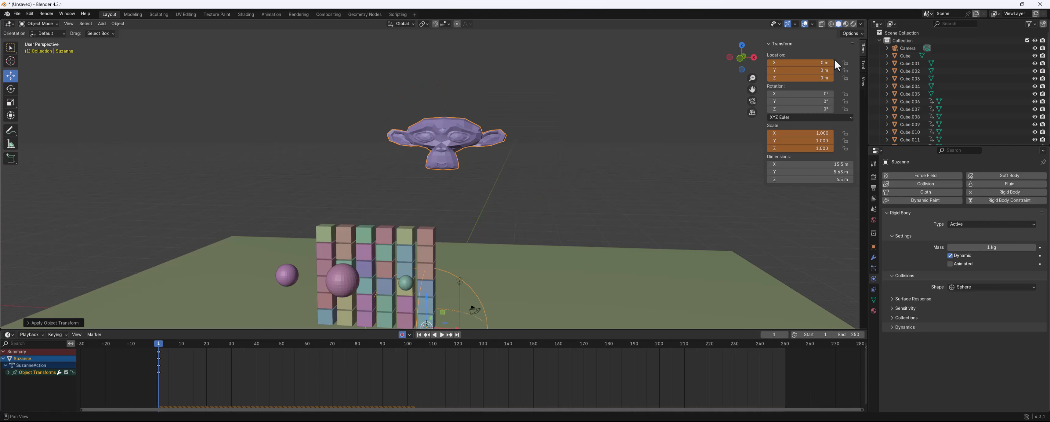
Set the monkey's origin to its geometry
{"action": "scroll", "coordinate": [567, 126], "scroll_direction": "down", "scroll_amount": 5}
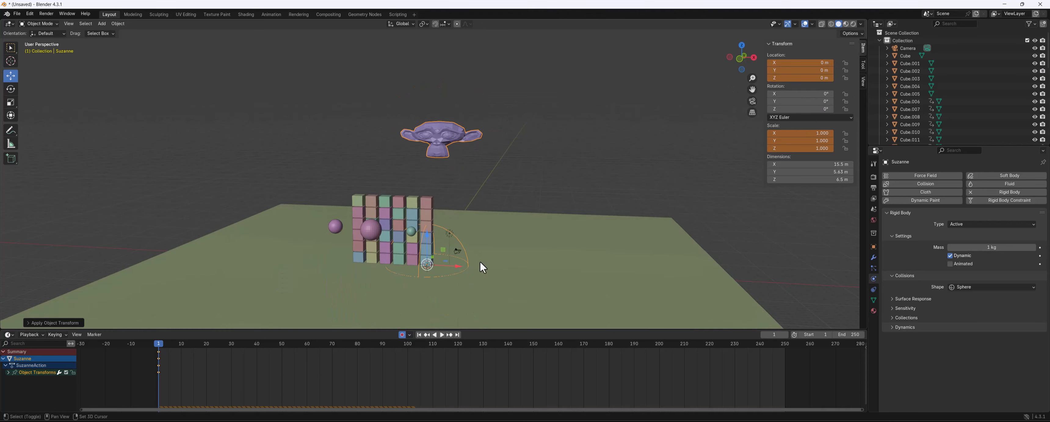
{"action": "right_click", "coordinate": [446, 137]}
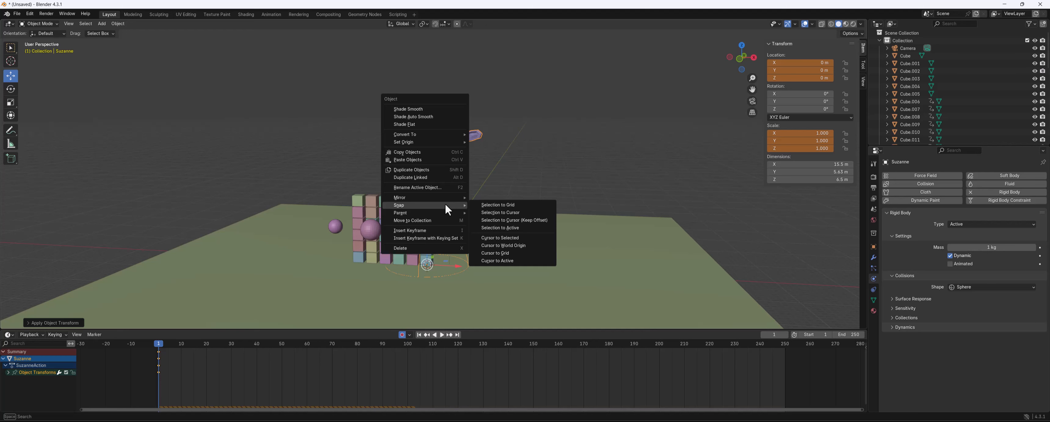
{"action": "mouse_move", "coordinate": [440, 142]}
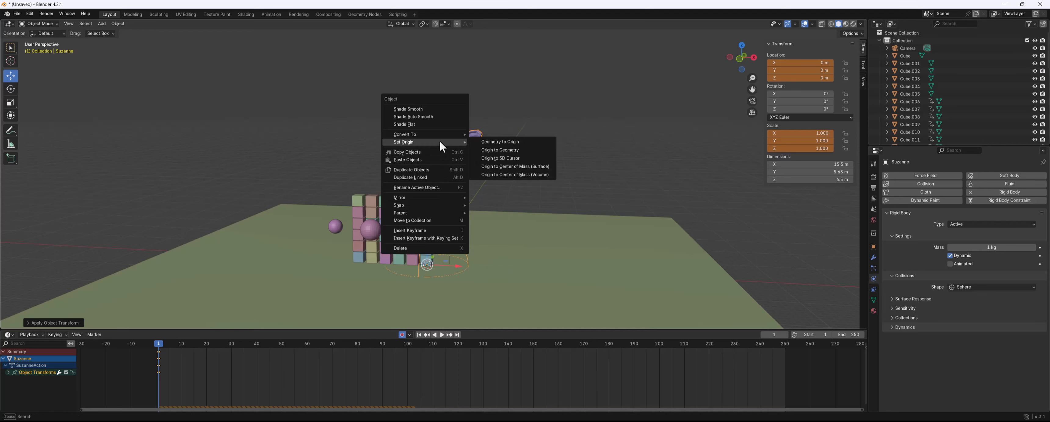
{"action": "left_click", "coordinate": [514, 149]}
Play the simulation and rewind to frame 1
{"action": "key", "text": "space"}
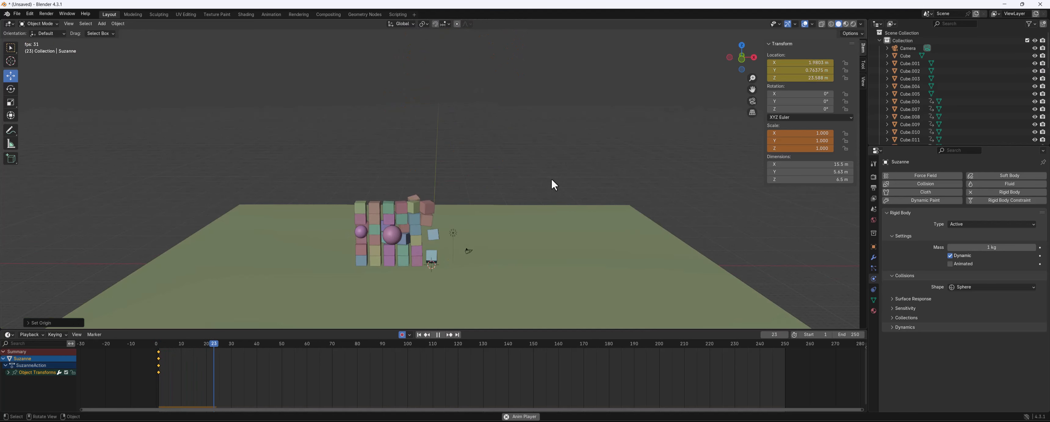
{"action": "left_click_drag", "start_coordinate": [196, 344], "coordinate": [158, 345]}
{"action": "key", "text": "space"}
{"action": "middle_click_drag", "start_coordinate": [589, 172], "coordinate": [574, 168]}
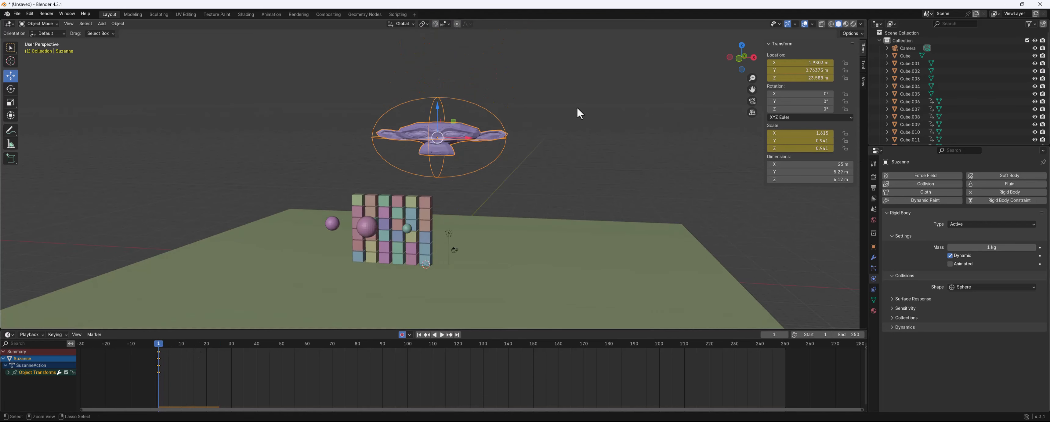
Apply the monkey's scale, play the simulation, and cancel playback
{"action": "key", "text": "ctrl+a"}
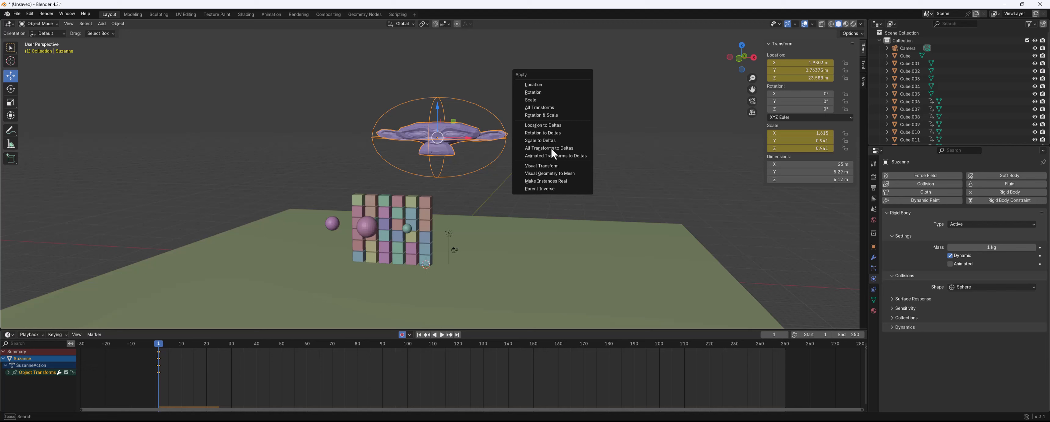
{"action": "left_click", "coordinate": [551, 100]}
{"action": "middle_click_drag", "start_coordinate": [544, 147], "coordinate": [537, 145]}
{"action": "key", "text": "space"}
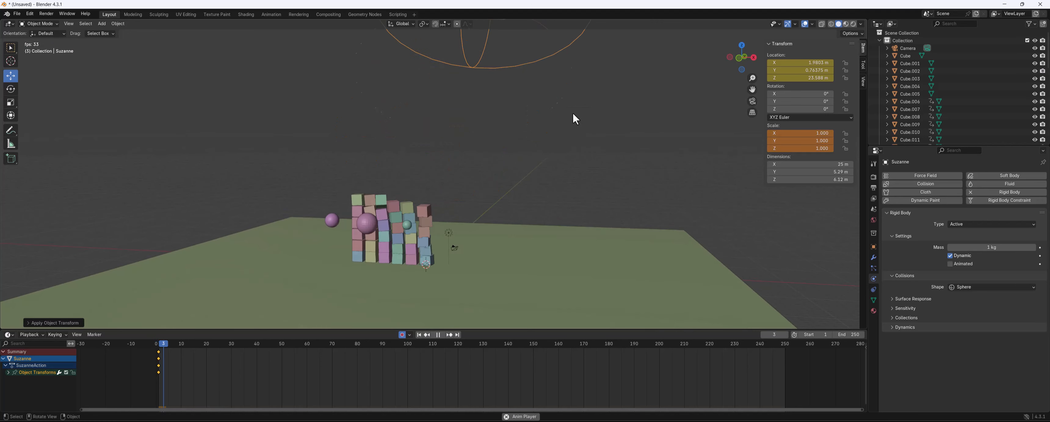
{"action": "key", "text": "Escape"}
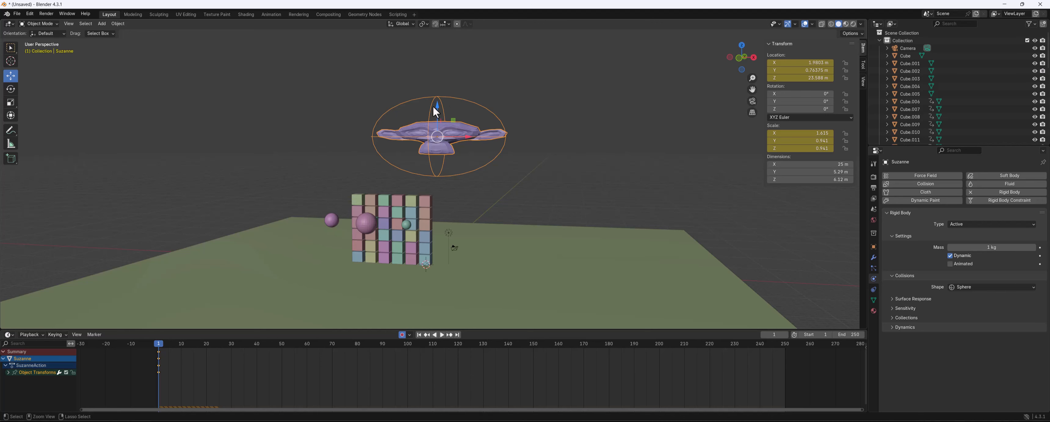
Reapply the monkey's scale, then play the simulation and rewind to the start
{"action": "key", "text": "ctrl+a"}
{"action": "left_click", "coordinate": [411, 111]}
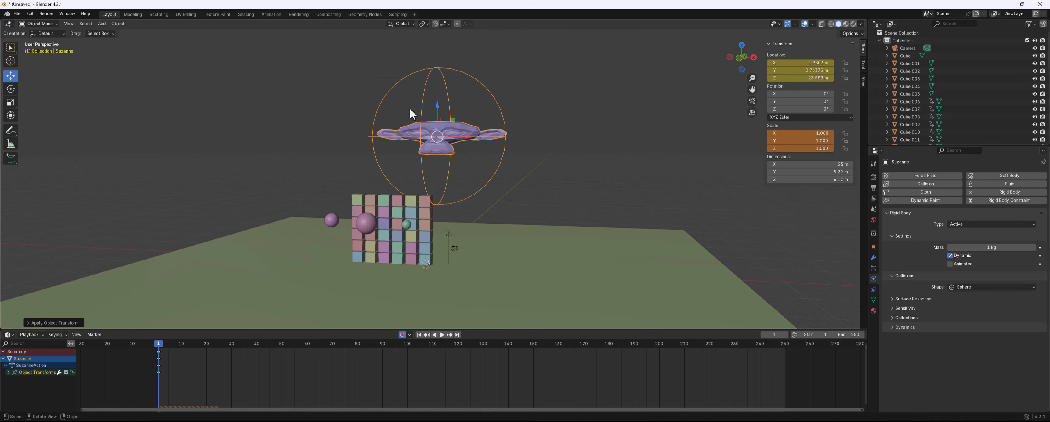
{"action": "left_click", "coordinate": [436, 108]}
{"action": "key", "text": "space"}
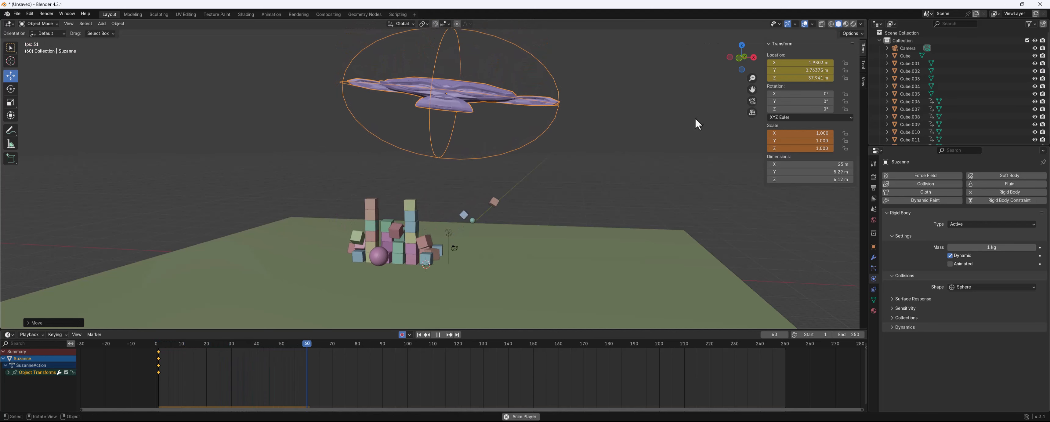
{"action": "key", "text": "space"}
{"action": "left_click", "coordinate": [159, 343]}
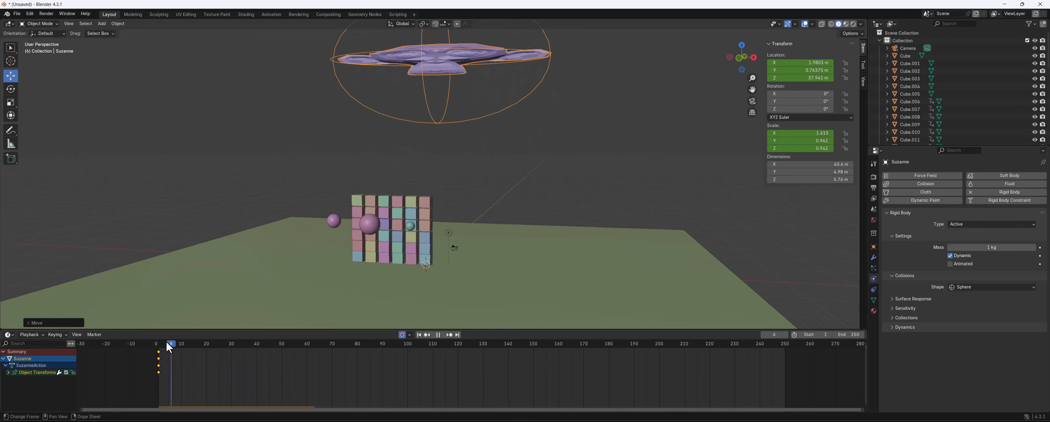
Scale the monkey down uniformly to about 1.013 by 0.59 by 0.59
{"action": "key", "text": "s"}
{"action": "left_click", "coordinate": [599, 132]}
{"action": "middle_click_drag", "start_coordinate": [536, 123], "coordinate": [545, 149], "text": "shift"}
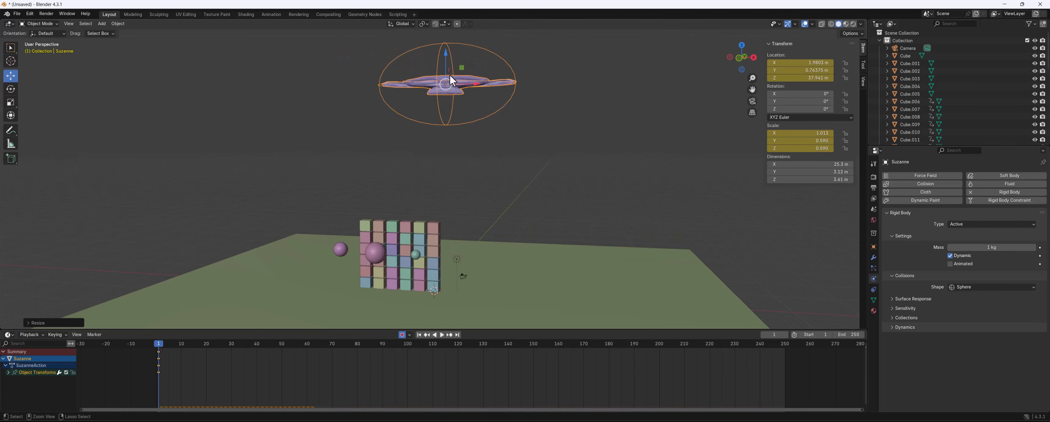
{"action": "key", "text": "ctrl+a"}
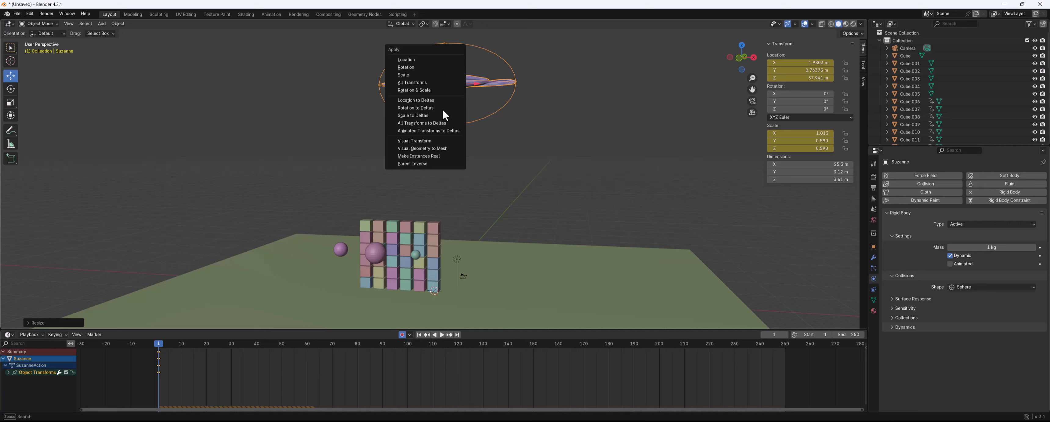
{"action": "left_click", "coordinate": [426, 80]}
{"action": "key", "text": "ctrl+z"}
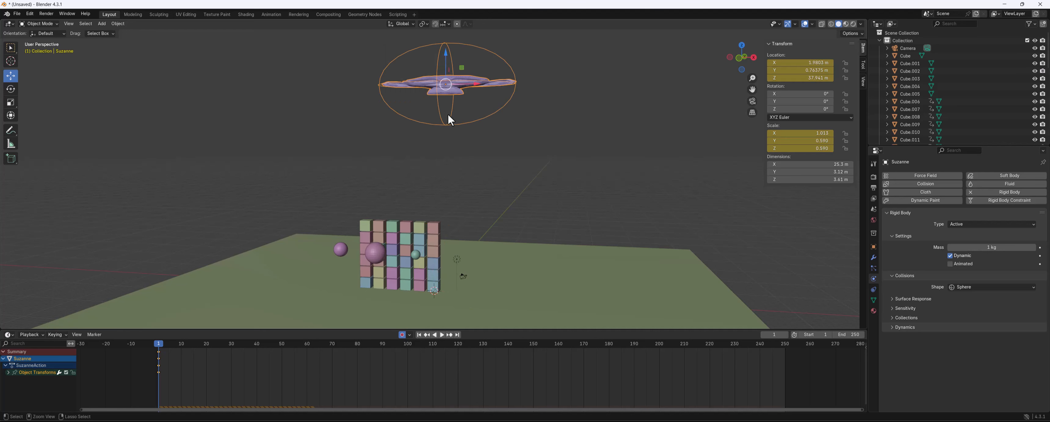
Apply the monkey's scale and play the simulation
{"action": "key", "text": "ctrl+a"}
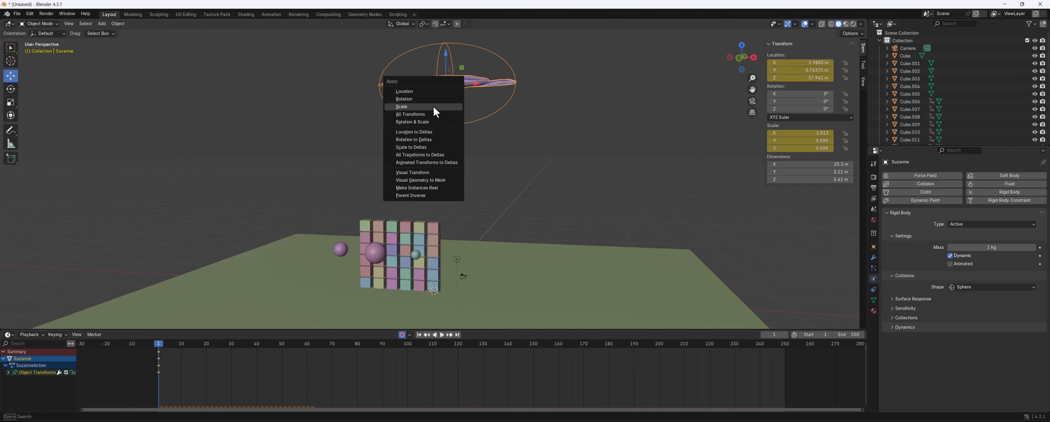
{"action": "left_click", "coordinate": [434, 106]}
{"action": "key", "text": "space"}
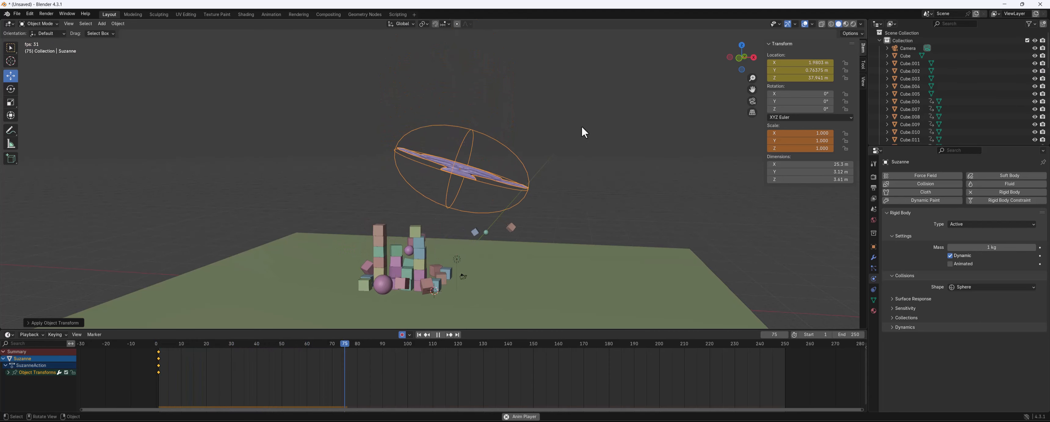
{"action": "key", "text": "space"}
Inspect a cube and the monkey mid-simulation, then jump back to the first frame
{"action": "left_click", "coordinate": [418, 230]}
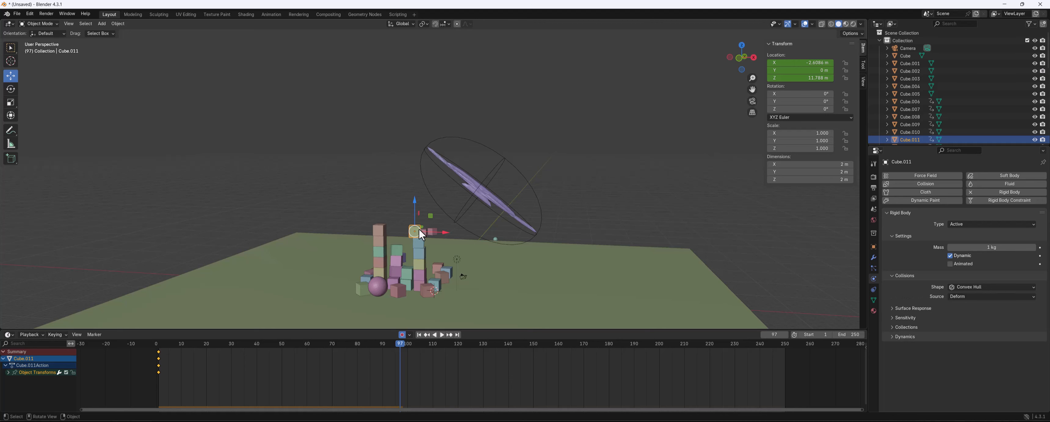
{"action": "left_click", "coordinate": [474, 194]}
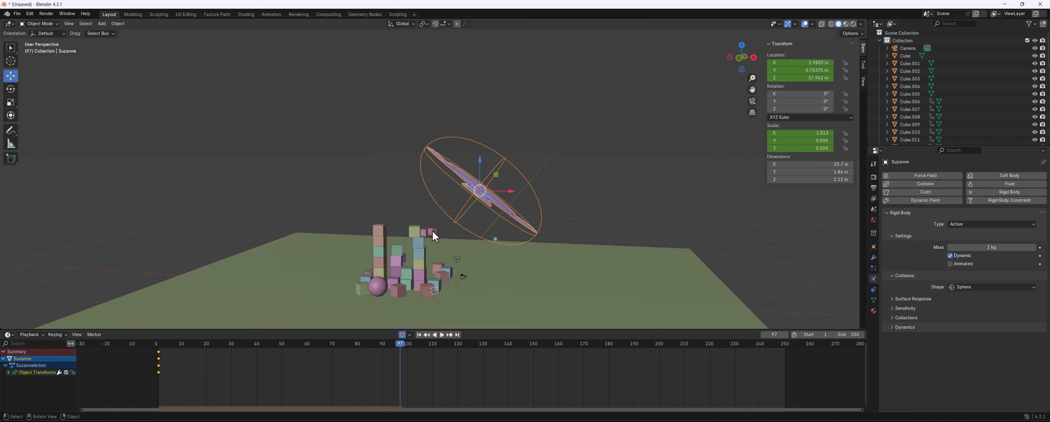
{"action": "left_click", "coordinate": [433, 231]}
{"action": "left_click", "coordinate": [483, 191]}
{"action": "key", "text": "shift+Left"}
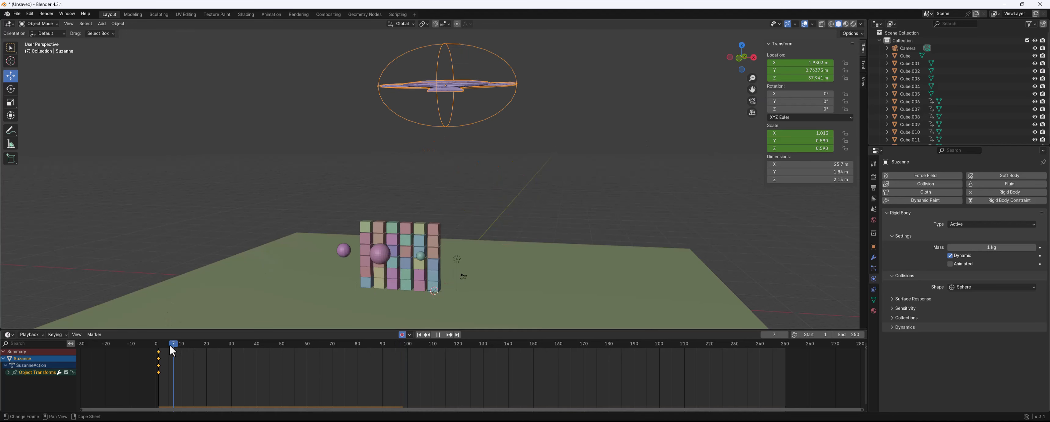
{"action": "key", "text": "ctrl+a"}
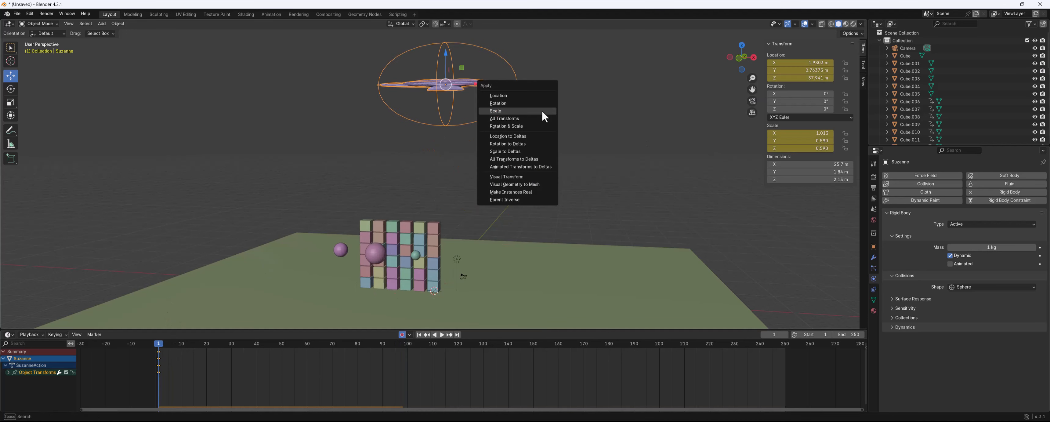
{"action": "left_click", "coordinate": [525, 95]}
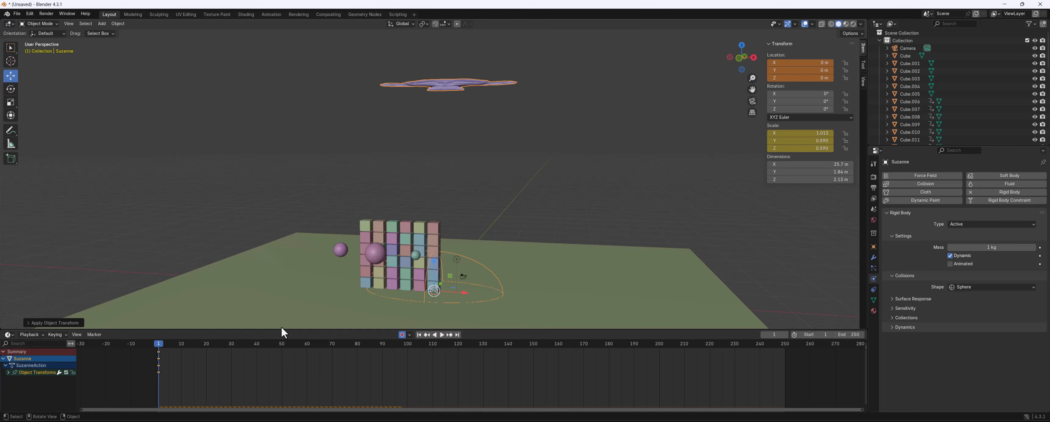
{"action": "key", "text": "ctrl+z"}
Apply the monkey's scale and nudge it slightly sideways above the wall
{"action": "key", "text": "ctrl+a"}
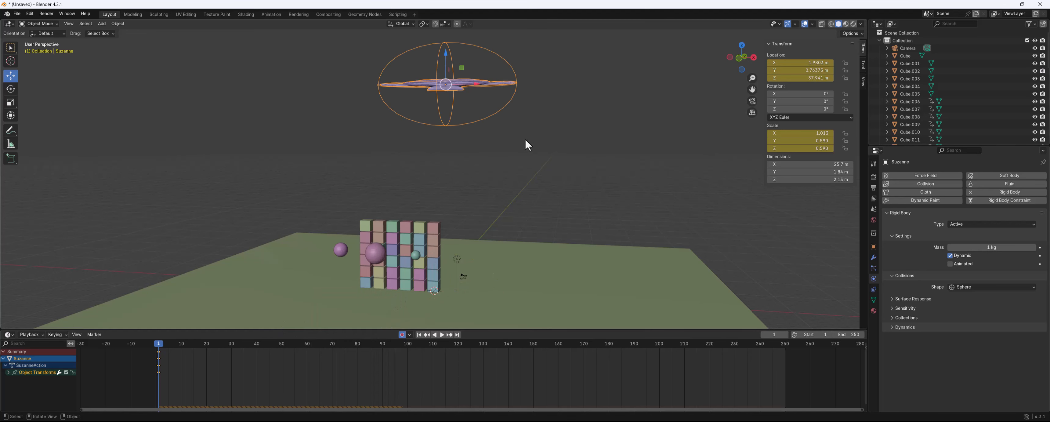
{"action": "key", "text": "ctrl+a"}
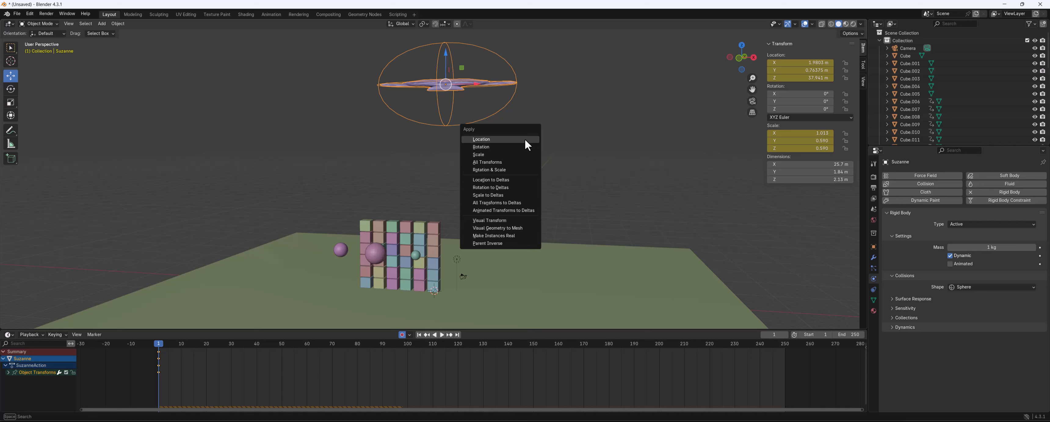
{"action": "left_click", "coordinate": [496, 154]}
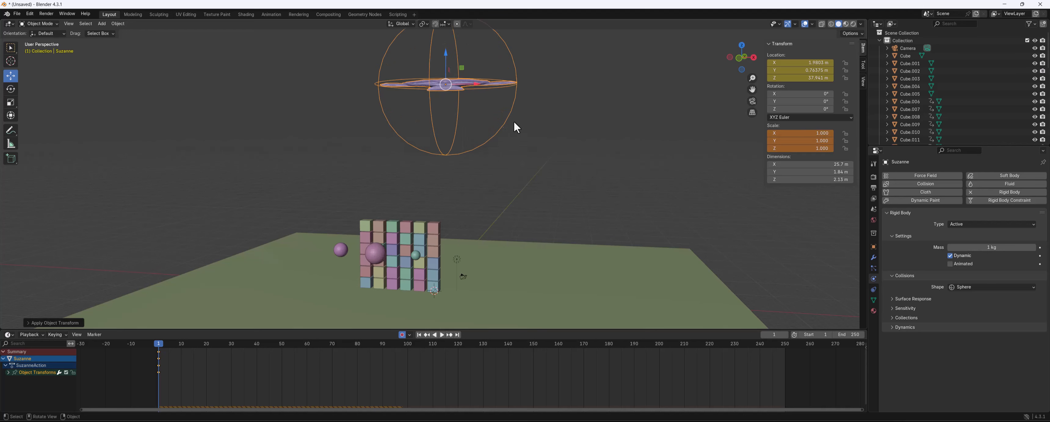
{"action": "middle_click_drag", "start_coordinate": [514, 122], "coordinate": [516, 126]}
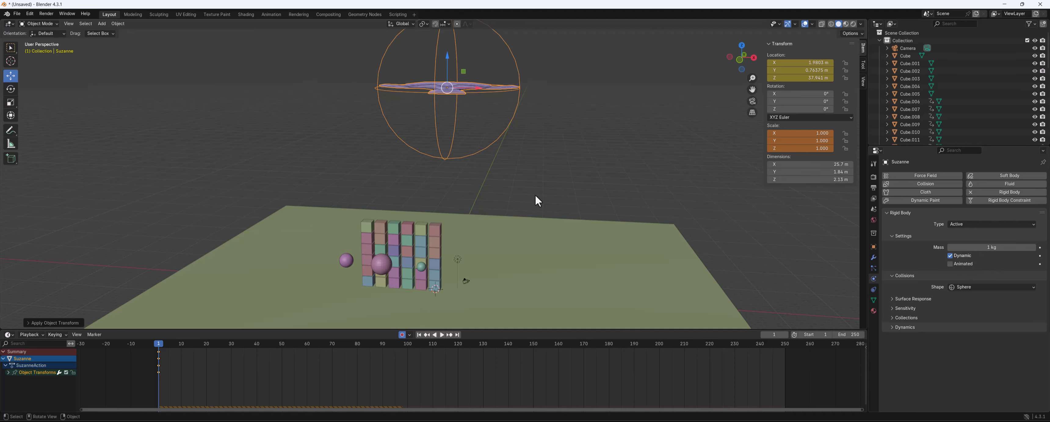
{"action": "middle_click_drag", "start_coordinate": [539, 199], "coordinate": [535, 194]}
{"action": "left_click_drag", "start_coordinate": [477, 87], "coordinate": [472, 87]}
{"action": "left_click", "coordinate": [441, 57]}
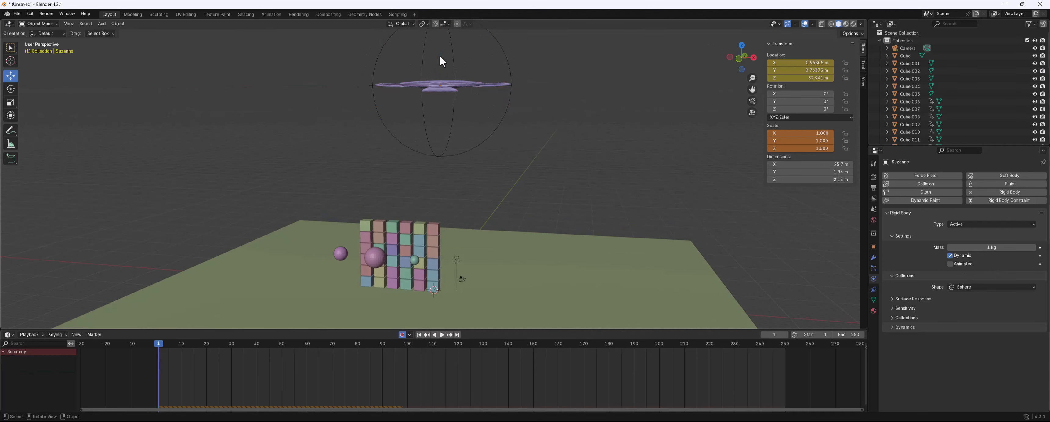
{"action": "left_click", "coordinate": [463, 73]}
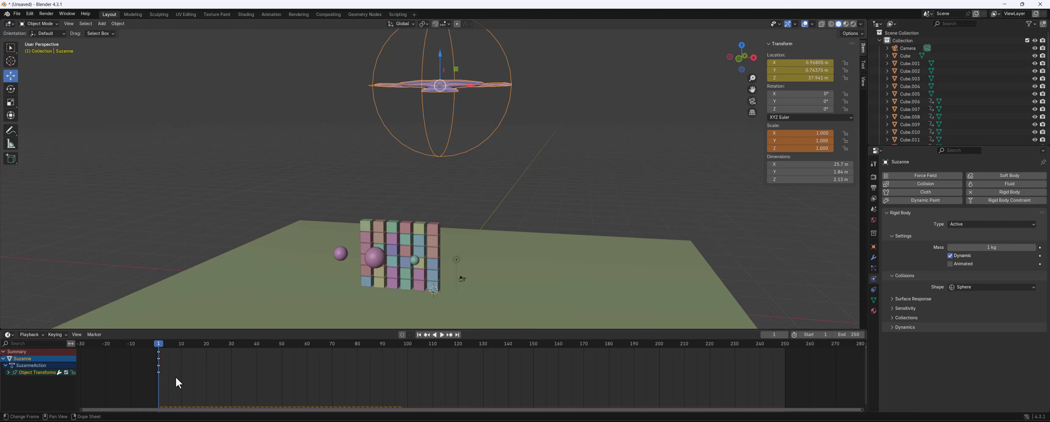
Delete the monkey's keyframes and play the simulation
{"action": "key", "text": "Delete"}
{"action": "middle_click_drag", "start_coordinate": [377, 155], "coordinate": [375, 151]}
{"action": "key", "text": "space"}
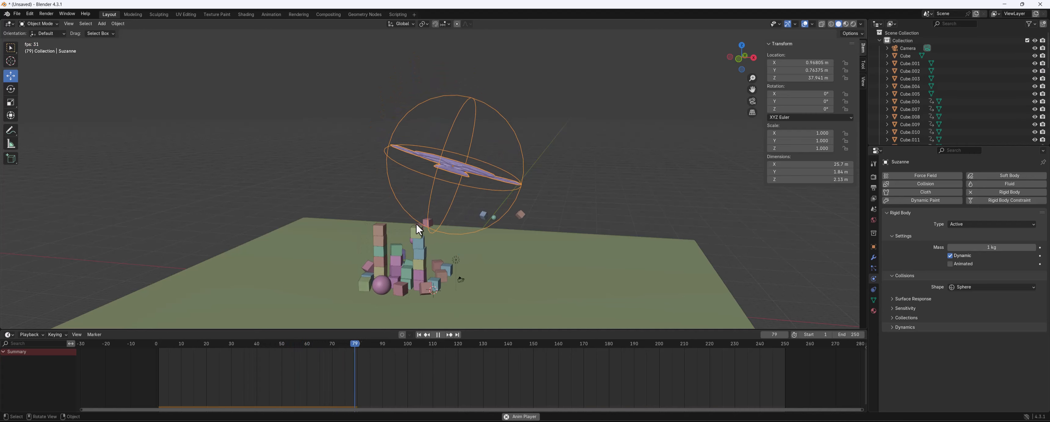
Watch the simulation from other angles, then stop playback and return to the first frame
{"action": "mouse_move", "coordinate": [517, 127]}
{"action": "middle_mouse_down"}
{"action": "mouse_move", "coordinate": [488, 129]}
{"action": "mouse_move", "coordinate": [530, 122]}
{"action": "middle_mouse_up"}
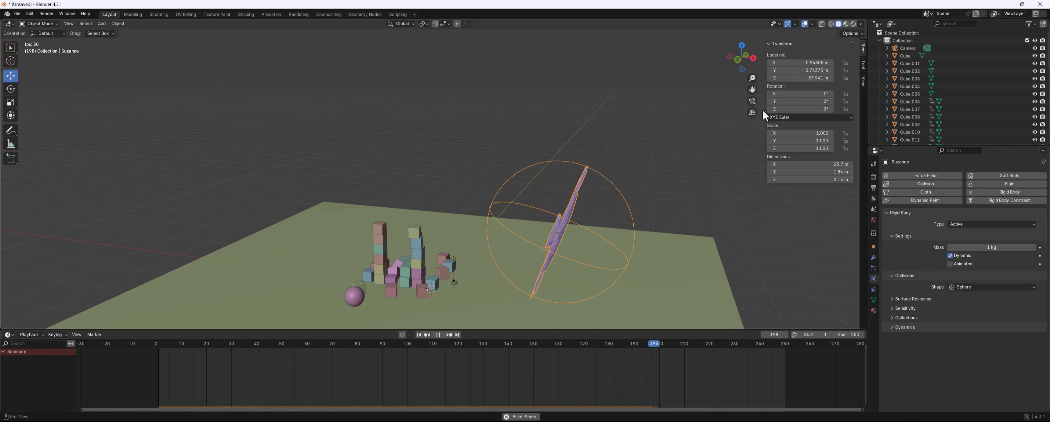
{"action": "scroll", "coordinate": [542, 180], "scroll_direction": "up", "scroll_amount": 2}
{"action": "middle_click_drag", "start_coordinate": [518, 198], "coordinate": [523, 163]}
{"action": "scroll", "coordinate": [517, 186], "scroll_direction": "down", "scroll_amount": 1}
{"action": "scroll", "coordinate": [522, 142], "scroll_direction": "down", "scroll_amount": 2}
{"action": "key", "text": "space"}
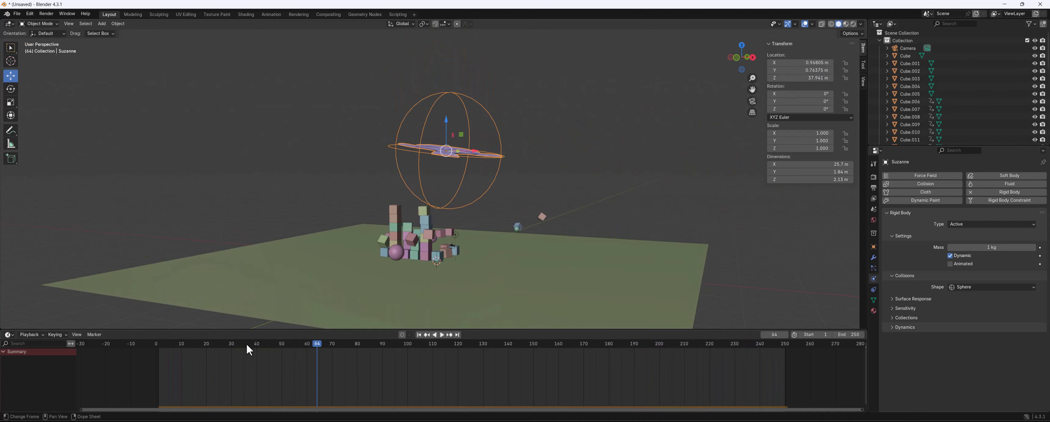
{"action": "left_click_drag", "start_coordinate": [246, 343], "coordinate": [159, 343]}
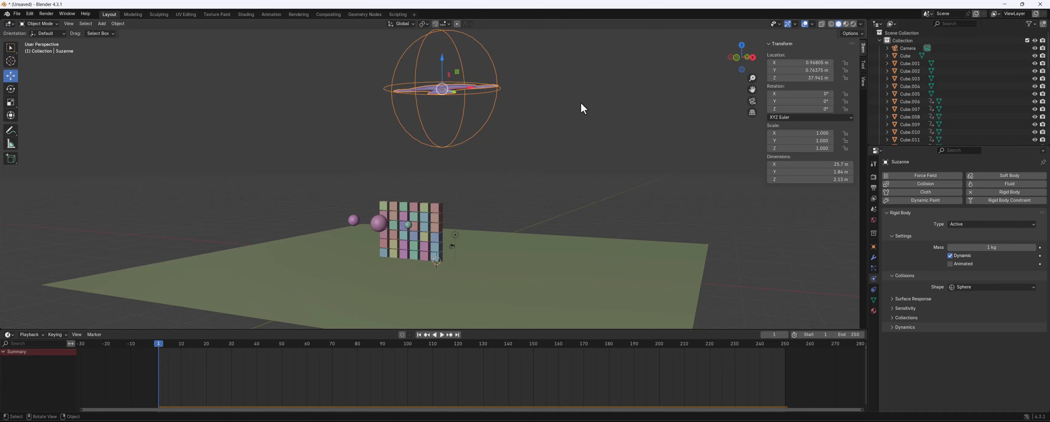
Insert a keyframe on the monkey, then undo the last six actions
{"action": "key", "text": "i"}
{"action": "key", "text": "ctrl+z"}
{"action": "key", "text": "ctrl+z"}
{"action": "key", "text": "ctrl+z"}
{"action": "key", "text": "ctrl+z"}
{"action": "key", "text": "ctrl+z"}
{"action": "key", "text": "ctrl+z"}
{"action": "key", "text": "ctrl+z"}
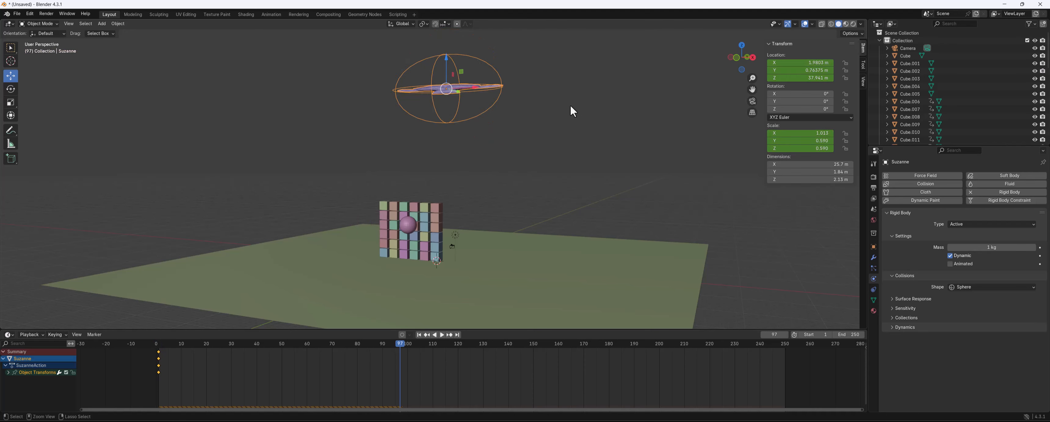
{"action": "key", "text": "ctrl+z"}
{"action": "key", "text": "ctrl+z"}
{"action": "key", "text": "ctrl+z"}
{"action": "key", "text": "ctrl+z"}
{"action": "key", "text": "ctrl+z"}
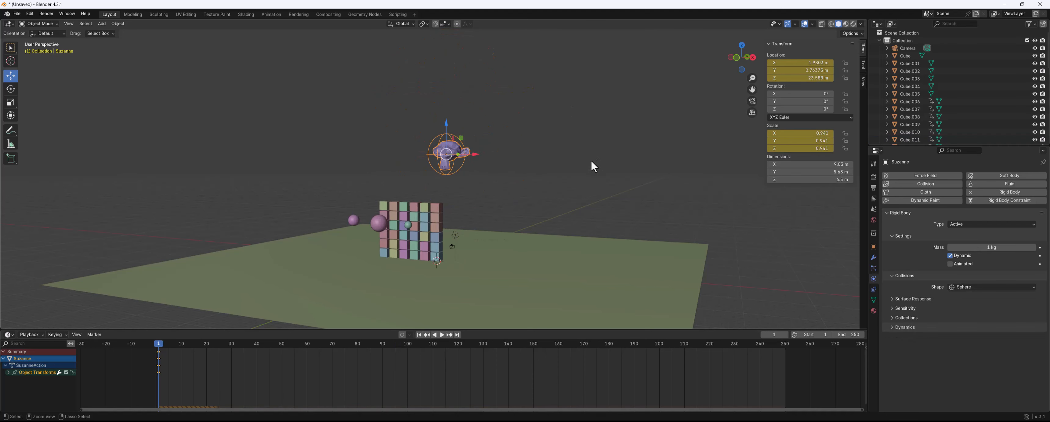
Set the monkey's rigid body collision shape to Convex Hull
{"action": "middle_click_drag", "start_coordinate": [590, 160], "coordinate": [599, 176]}
{"action": "left_click", "coordinate": [970, 287]}
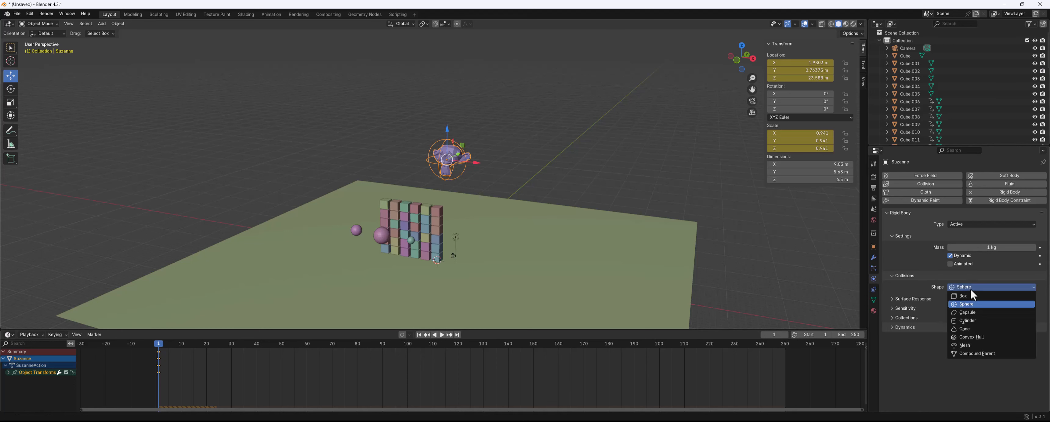
{"action": "left_click", "coordinate": [969, 338]}
{"action": "middle_click_drag", "start_coordinate": [424, 137], "coordinate": [422, 127]}
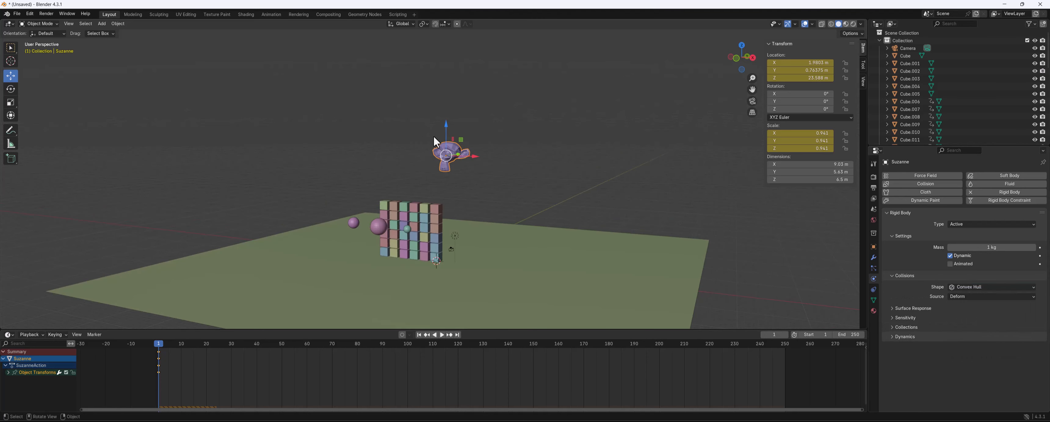
Apply all transforms to the monkey and set its origin to its geometry
{"action": "key", "text": "ctrl+a"}
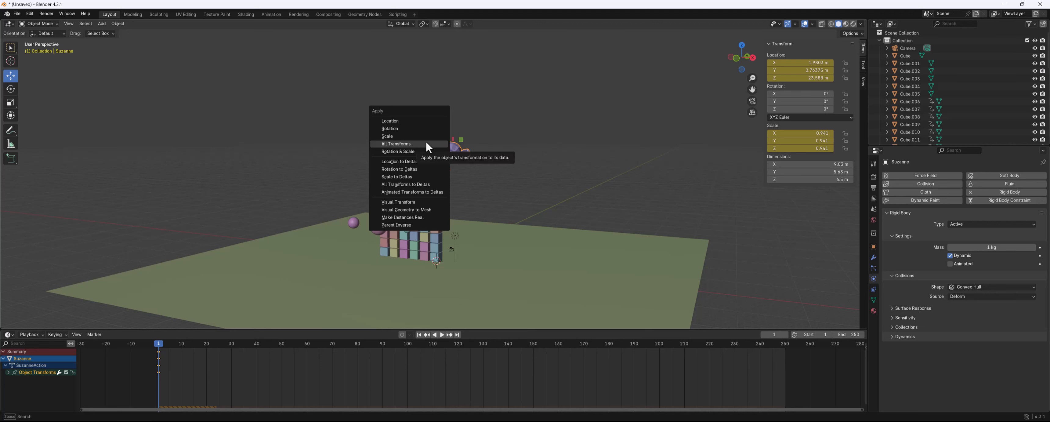
{"action": "left_click", "coordinate": [425, 142]}
{"action": "right_click", "coordinate": [450, 155]}
{"action": "mouse_move", "coordinate": [448, 154]}
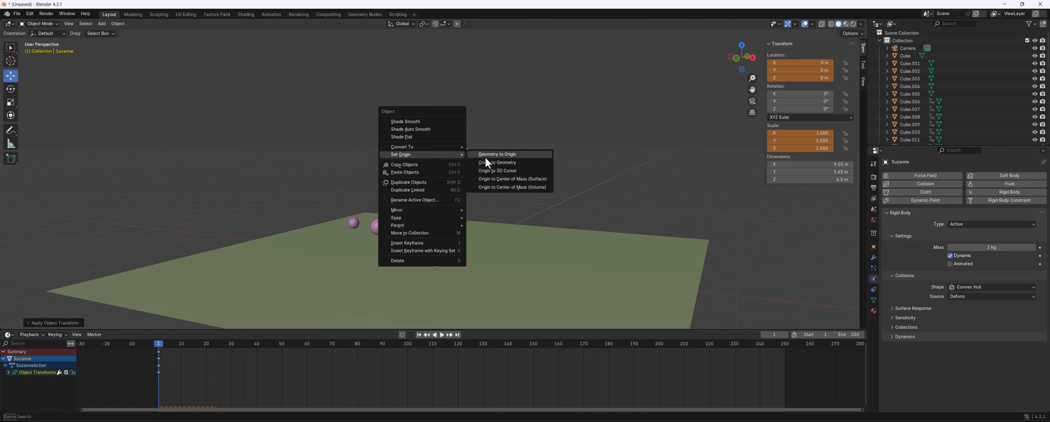
{"action": "left_click", "coordinate": [508, 162]}
{"action": "middle_click_drag", "start_coordinate": [475, 125], "coordinate": [482, 127]}
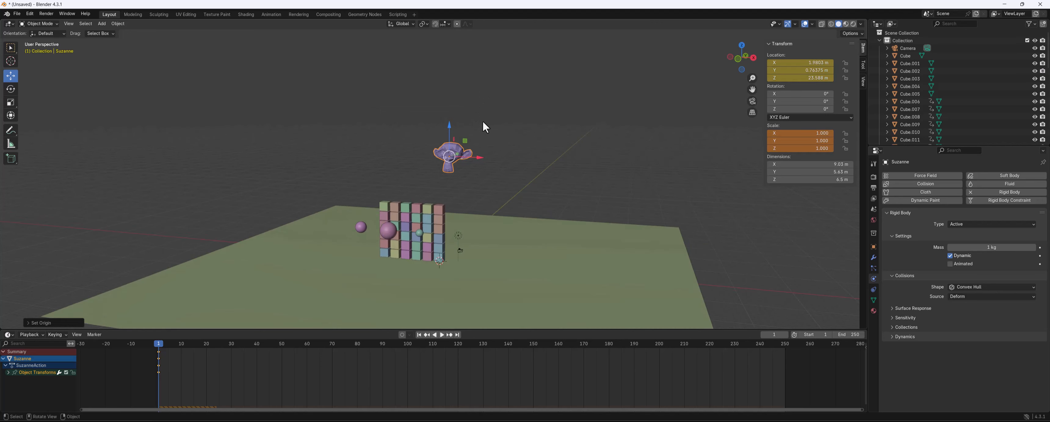
Play the simulation, then stop and rewind to the start
{"action": "key", "text": "space"}
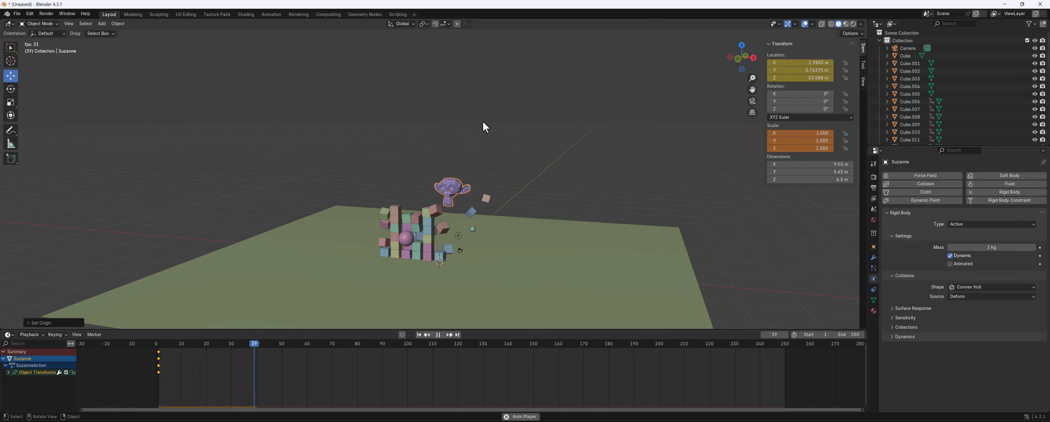
{"action": "key", "text": "space"}
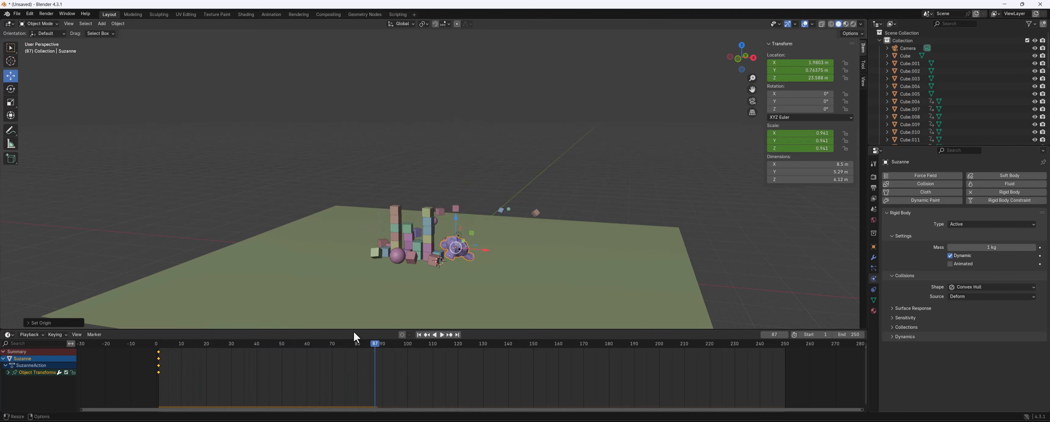
{"action": "left_click_drag", "start_coordinate": [349, 341], "coordinate": [160, 349]}
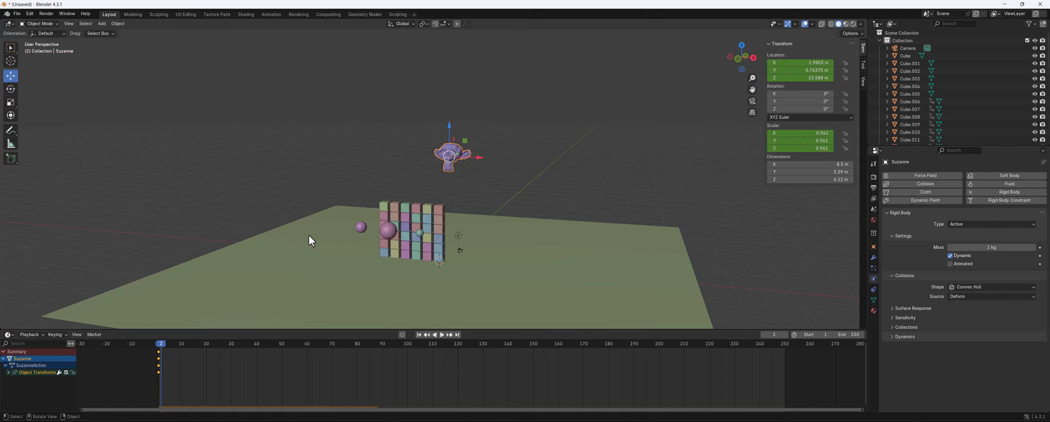
Move the monkey along X away from the wall and delete its keyframes
{"action": "middle_click_drag", "start_coordinate": [678, 101], "coordinate": [653, 99]}
{"action": "scroll", "coordinate": [414, 142], "scroll_direction": "up", "scroll_amount": 2}
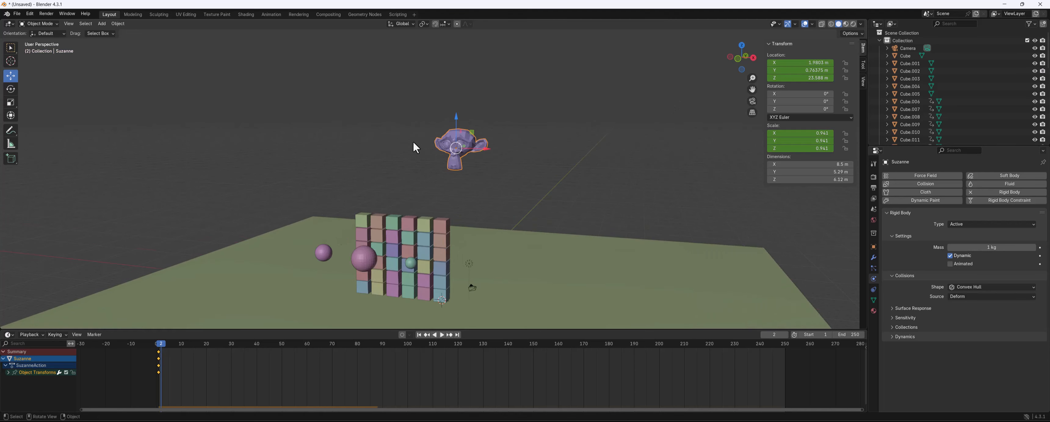
{"action": "left_click_drag", "start_coordinate": [487, 150], "coordinate": [560, 161]}
{"action": "mouse_move", "coordinate": [454, 206]}
{"action": "middle_mouse_down"}
{"action": "mouse_move", "coordinate": [453, 197]}
{"action": "mouse_move", "coordinate": [448, 209]}
{"action": "middle_mouse_up"}
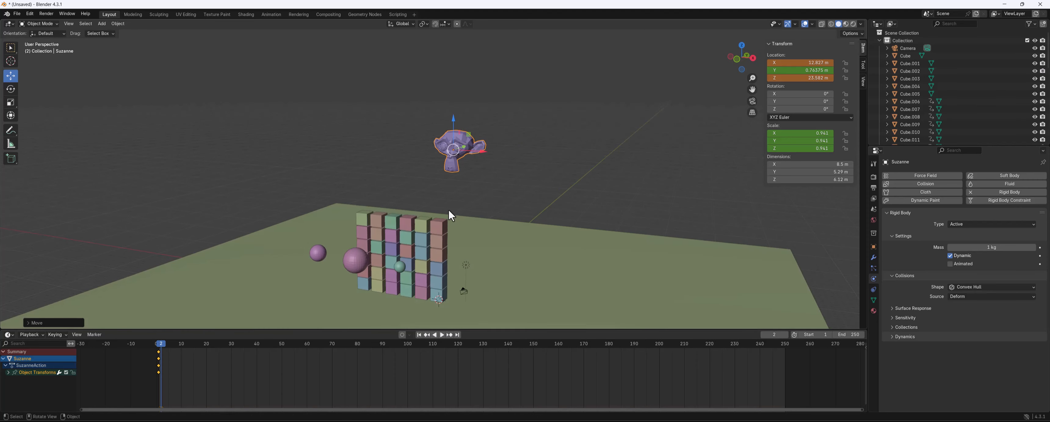
{"action": "left_click_drag", "start_coordinate": [176, 374], "coordinate": [150, 352]}
{"action": "key", "text": "Delete"}
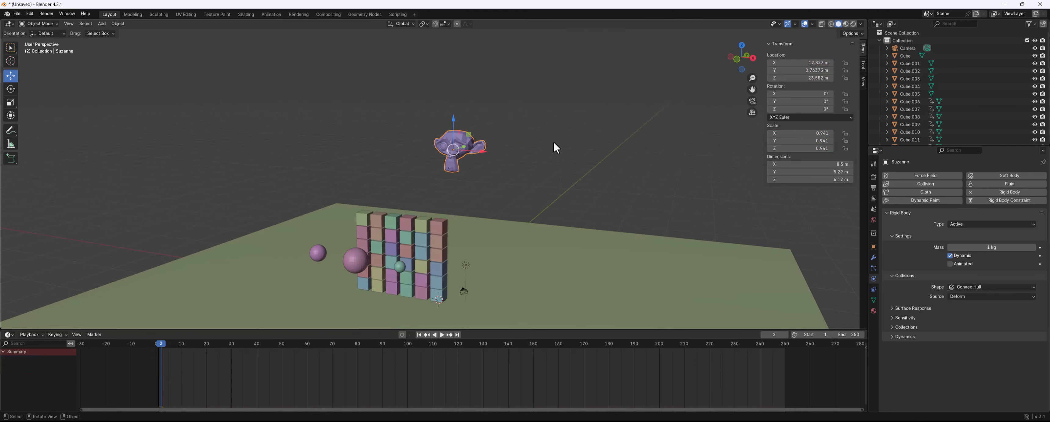
Reposition the monkey further along X and Y, beyond the wall of cubes
{"action": "left_click_drag", "start_coordinate": [485, 155], "coordinate": [511, 168]}
{"action": "middle_click_drag", "start_coordinate": [512, 168], "coordinate": [336, 278]}
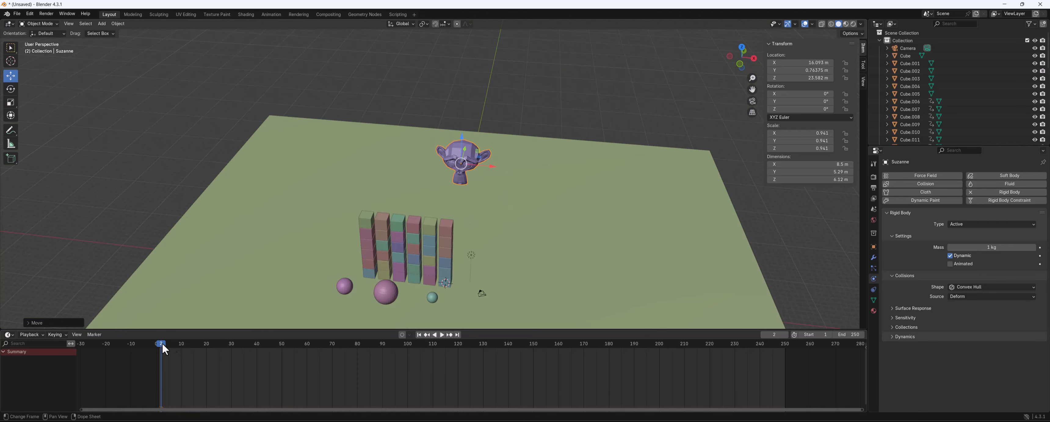
{"action": "left_click_drag", "start_coordinate": [163, 344], "coordinate": [159, 345]}
{"action": "middle_click_drag", "start_coordinate": [639, 143], "coordinate": [628, 113]}
{"action": "middle_click_drag", "start_coordinate": [565, 163], "coordinate": [559, 153]}
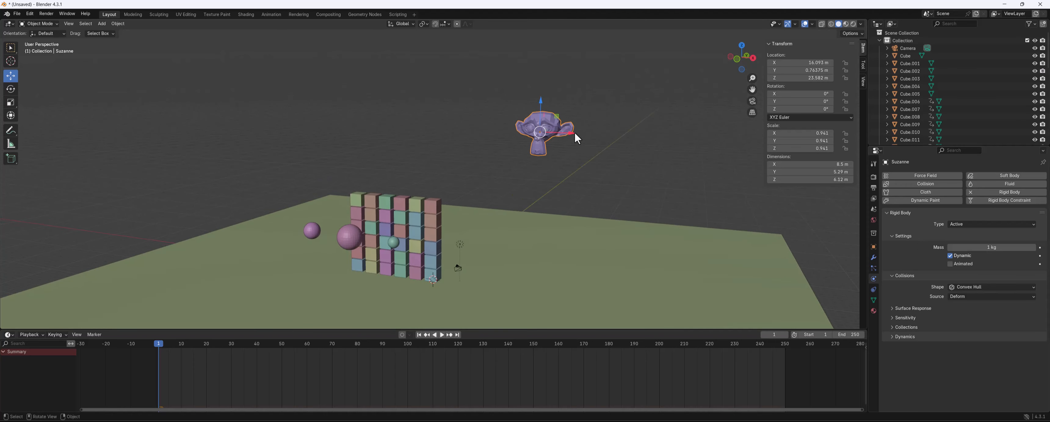
{"action": "left_click_drag", "start_coordinate": [574, 131], "coordinate": [597, 135]}
{"action": "middle_click_drag", "start_coordinate": [597, 134], "coordinate": [521, 184]}
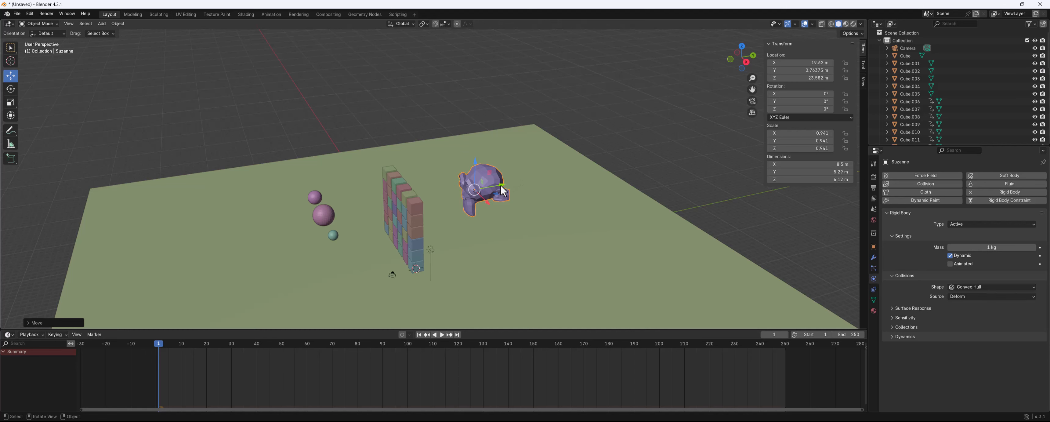
{"action": "left_click_drag", "start_coordinate": [501, 185], "coordinate": [482, 189]}
{"action": "middle_click_drag", "start_coordinate": [413, 204], "coordinate": [456, 189]}
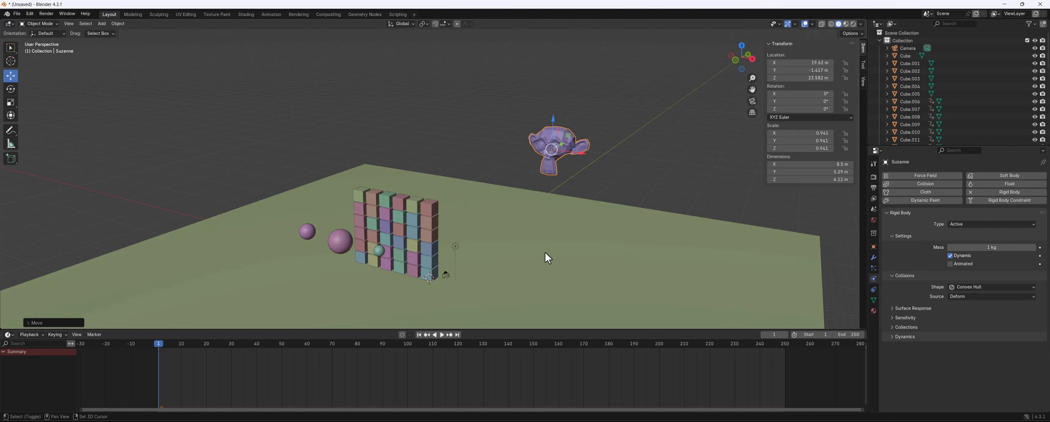
Add a cube and move it beside the wall and up above the ground
{"action": "key", "text": "shift+a"}
{"action": "mouse_move", "coordinate": [540, 251]}
{"action": "left_click", "coordinate": [595, 260]}
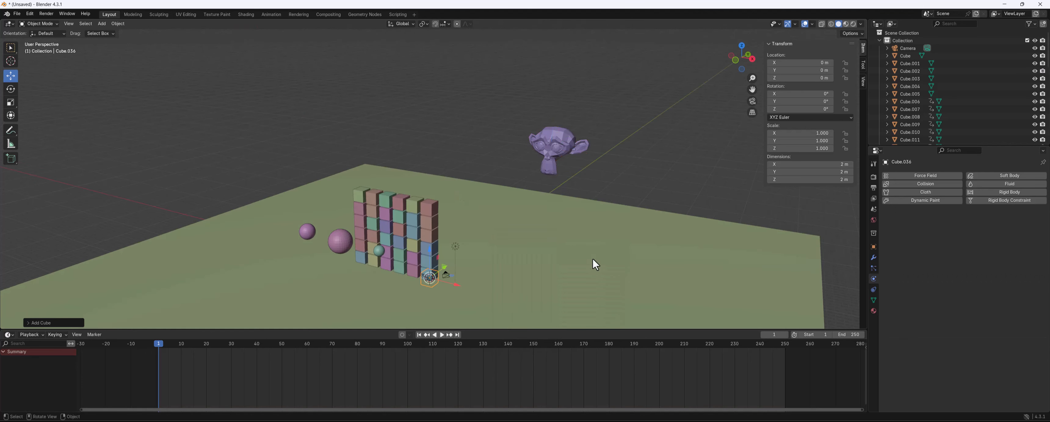
{"action": "left_click_drag", "start_coordinate": [455, 285], "coordinate": [577, 316]}
{"action": "left_click_drag", "start_coordinate": [554, 285], "coordinate": [556, 220]}
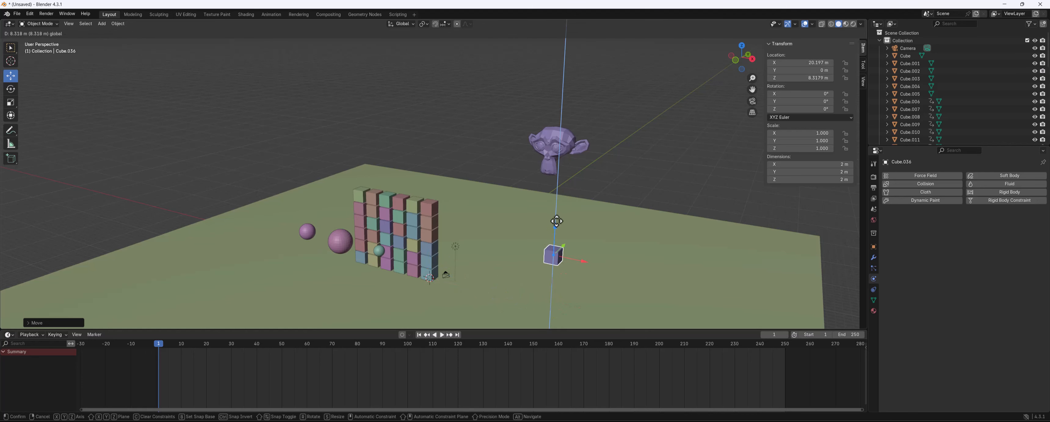
{"action": "middle_click_drag", "start_coordinate": [555, 220], "coordinate": [473, 227]}
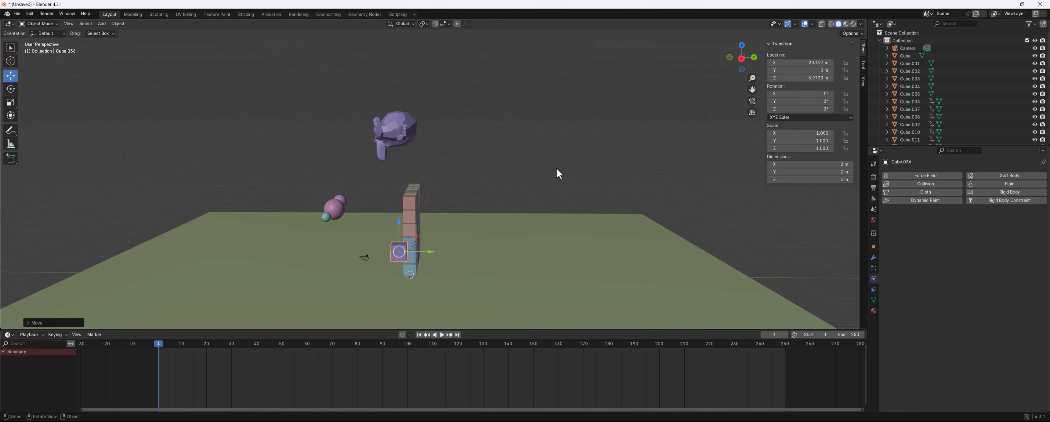
Scale the new cube up about 4.79 times and reposition it beneath the monkey
{"action": "key", "text": "s"}
{"action": "left_click", "coordinate": [404, 126]}
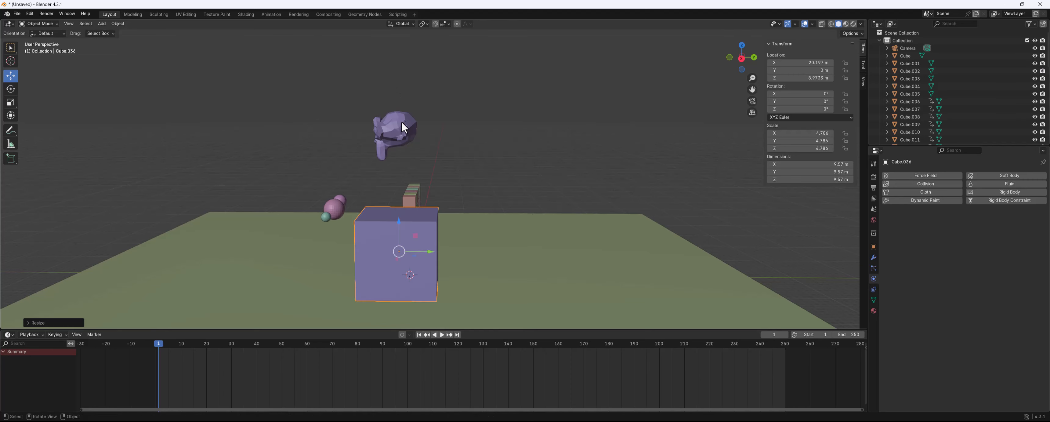
{"action": "middle_click_drag", "start_coordinate": [402, 121], "coordinate": [433, 138]}
{"action": "left_click_drag", "start_coordinate": [469, 258], "coordinate": [456, 258]}
{"action": "middle_click_drag", "start_coordinate": [331, 250], "coordinate": [530, 202]}
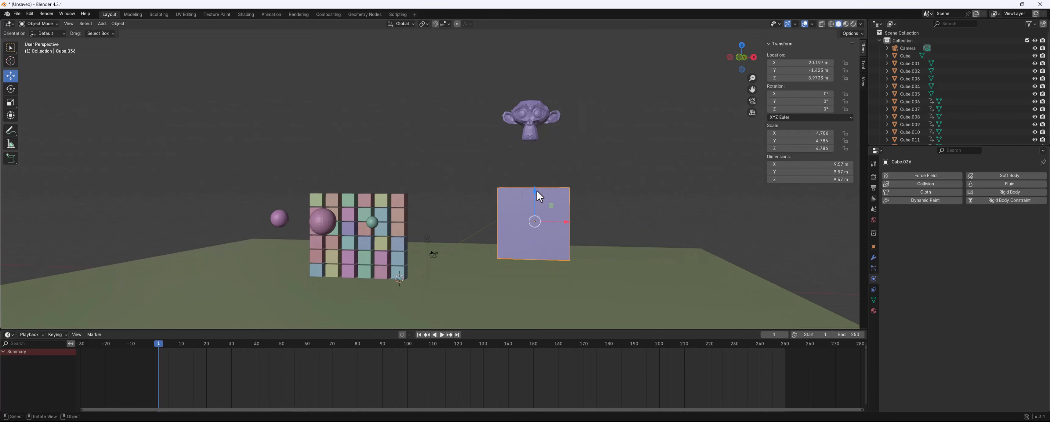
{"action": "left_click_drag", "start_coordinate": [537, 192], "coordinate": [539, 212]}
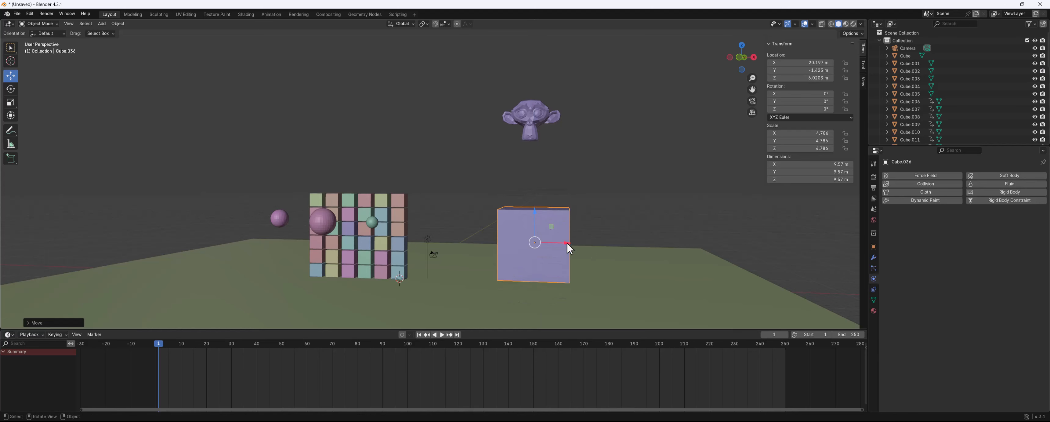
{"action": "left_click_drag", "start_coordinate": [569, 248], "coordinate": [559, 247]}
{"action": "middle_click_drag", "start_coordinate": [559, 248], "coordinate": [567, 216]}
Scale the monkey down to about 0.47 and move it over the centre of the big cube
{"action": "left_click", "coordinate": [553, 213]}
{"action": "key", "text": "s"}
{"action": "left_click", "coordinate": [605, 183]}
{"action": "key", "text": "KP_Decimal"}
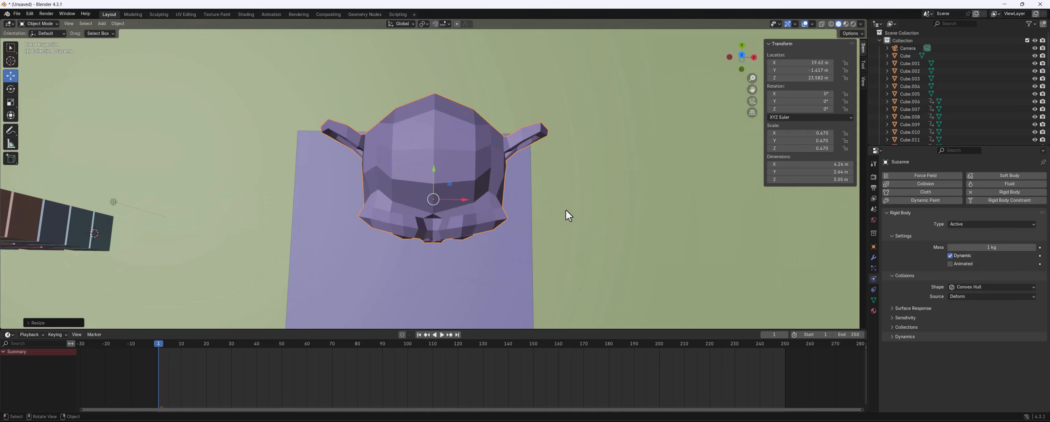
{"action": "scroll", "coordinate": [566, 209], "scroll_direction": "down", "scroll_amount": 6}
{"action": "middle_click_drag", "start_coordinate": [389, 171], "coordinate": [446, 163]}
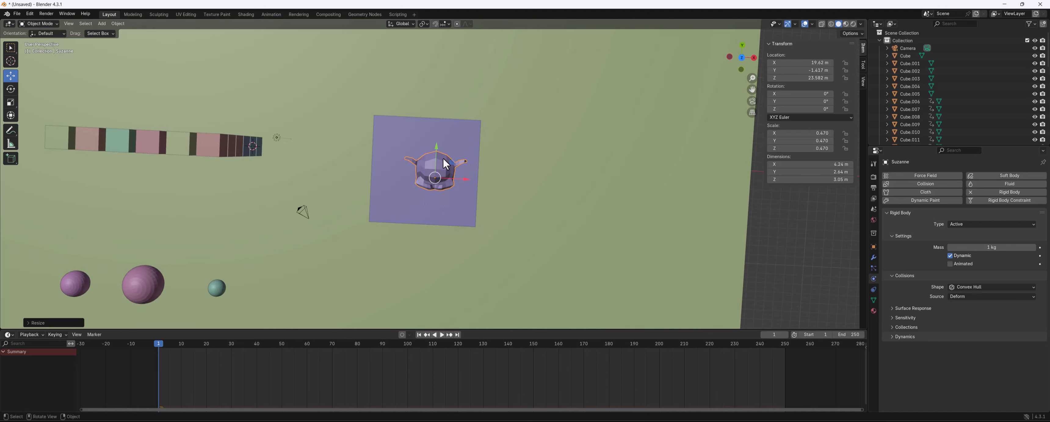
{"action": "left_click_drag", "start_coordinate": [436, 144], "coordinate": [438, 112]}
{"action": "left_click_drag", "start_coordinate": [469, 153], "coordinate": [483, 154]}
{"action": "left_click", "coordinate": [481, 216]}
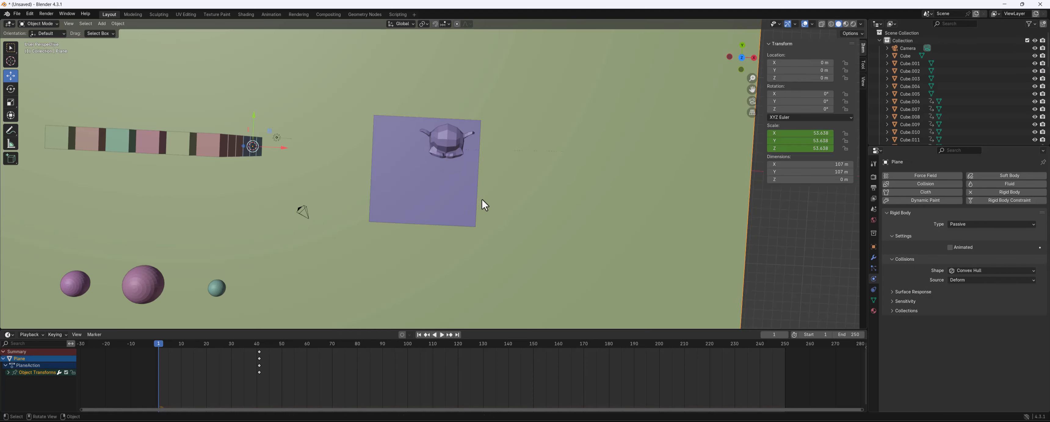
{"action": "key", "text": "s"}
{"action": "key", "text": "Escape"}
Scale the big cube up further to about 7.1
{"action": "left_click", "coordinate": [461, 200]}
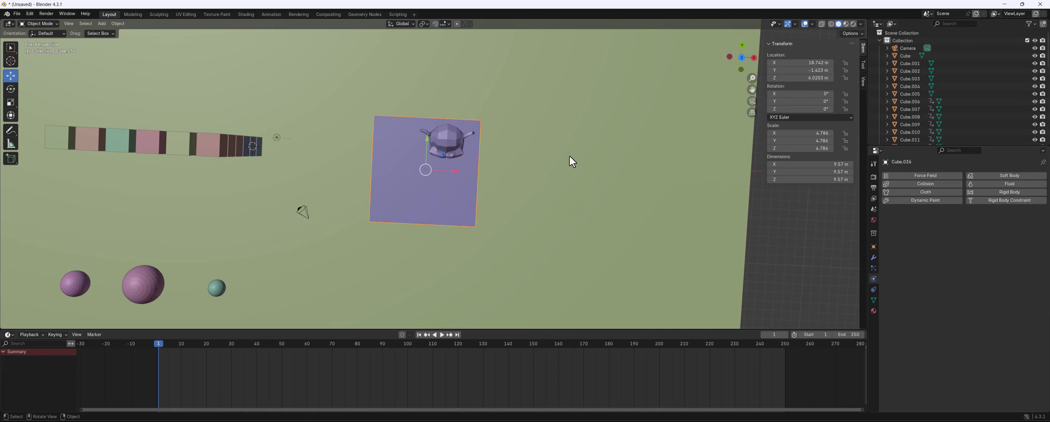
{"action": "key", "text": "s"}
{"action": "left_click", "coordinate": [557, 141]}
Duplicate the monkey twice, placing the copies beside it on top of the big cube
{"action": "left_click", "coordinate": [459, 151]}
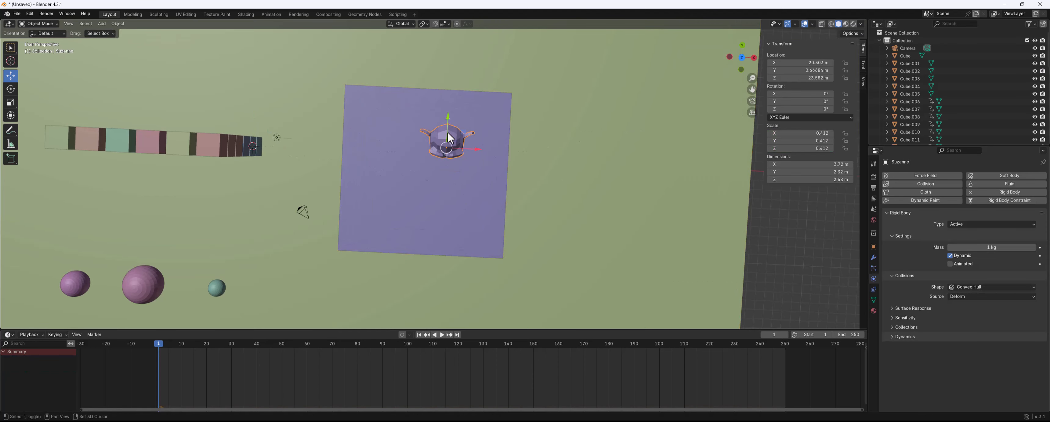
{"action": "key", "text": "shift+d"}
{"action": "left_click", "coordinate": [443, 174]}
{"action": "key", "text": "shift+d"}
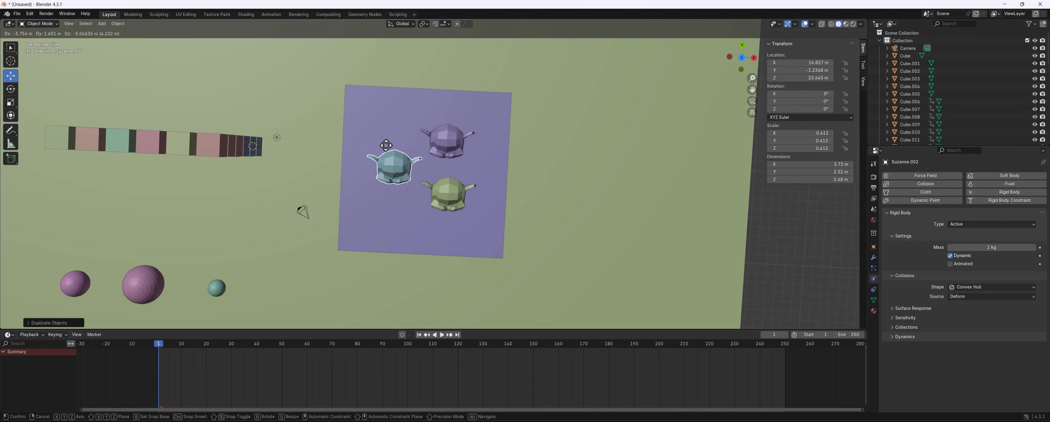
{"action": "left_click", "coordinate": [386, 145]}
Add a rigid body to the big cube
{"action": "mouse_move", "coordinate": [501, 206]}
{"action": "middle_mouse_down"}
{"action": "mouse_move", "coordinate": [459, 111]}
{"action": "mouse_move", "coordinate": [417, 197]}
{"action": "mouse_move", "coordinate": [501, 204]}
{"action": "middle_mouse_up"}
{"action": "left_click", "coordinate": [420, 273]}
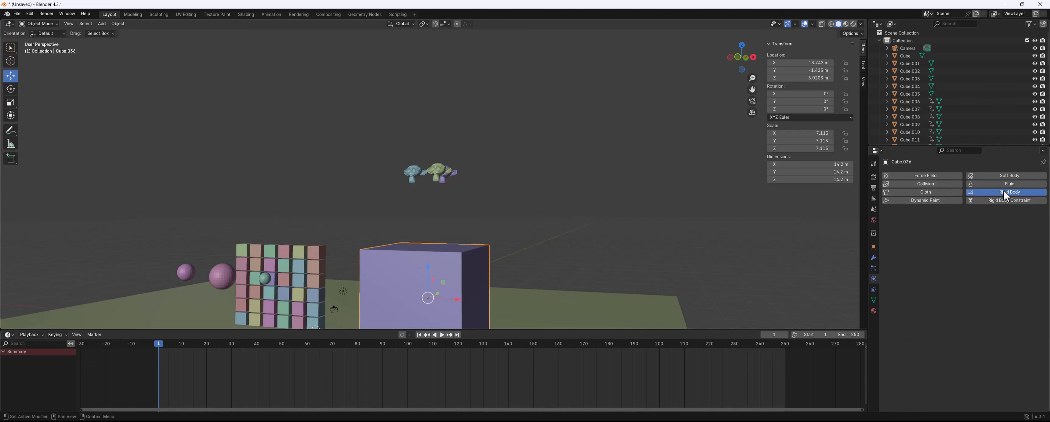
{"action": "left_click", "coordinate": [994, 192]}
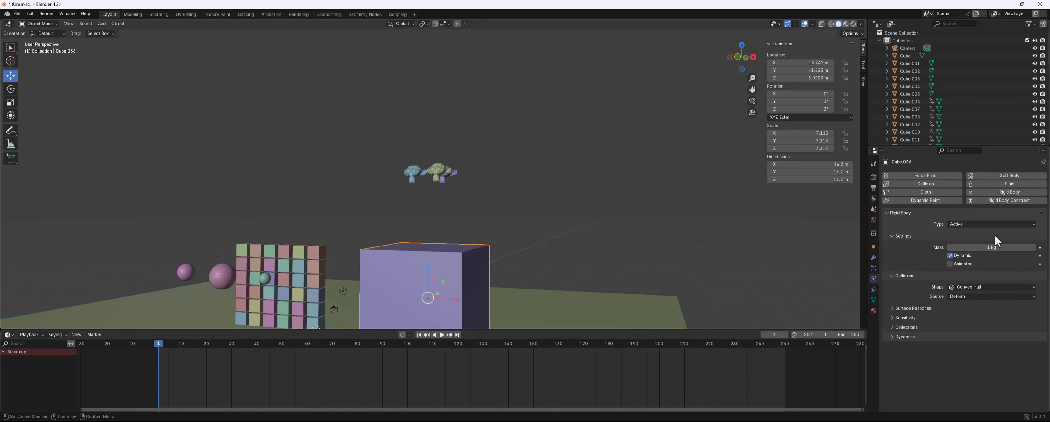
Set the big cube's rigid body type to Passive
{"action": "left_click", "coordinate": [972, 223]}
{"action": "left_click", "coordinate": [969, 238]}
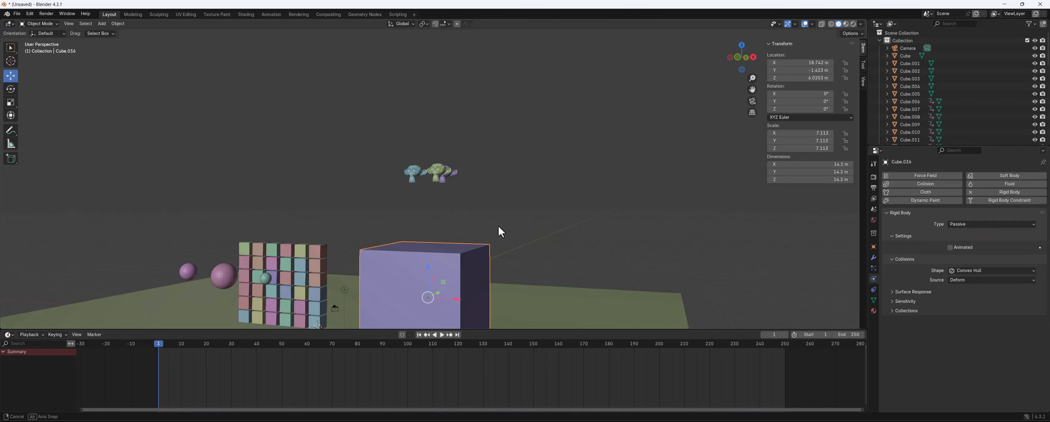
Scale the big cube down to about 5.69
{"action": "middle_click_drag", "start_coordinate": [498, 225], "coordinate": [492, 248]}
{"action": "key", "text": "s"}
{"action": "left_click", "coordinate": [577, 184]}
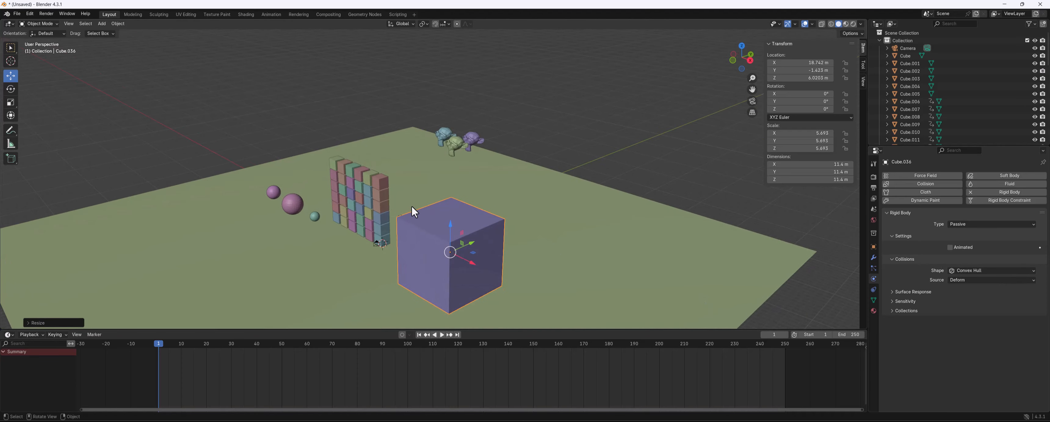
Enter Edit Mode and delete the big cube's top face to make an open box
{"action": "key", "text": "ctrl+Tab"}
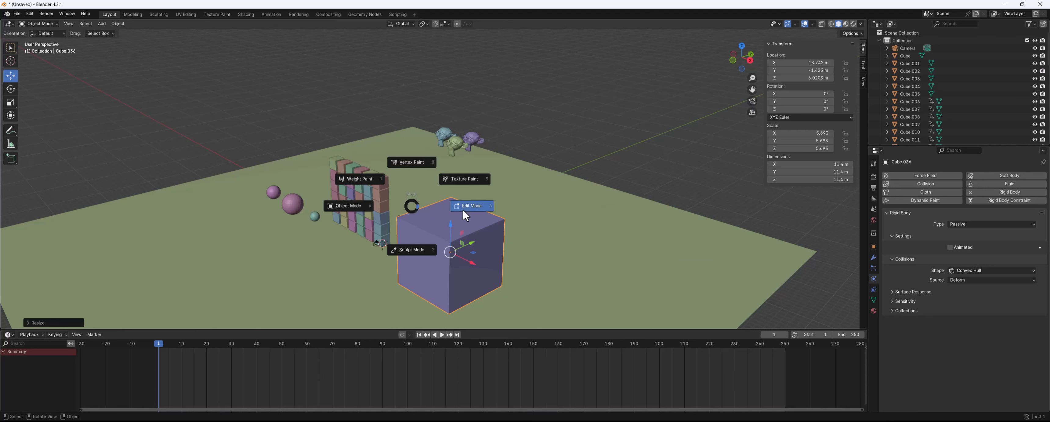
{"action": "left_click", "coordinate": [465, 216]}
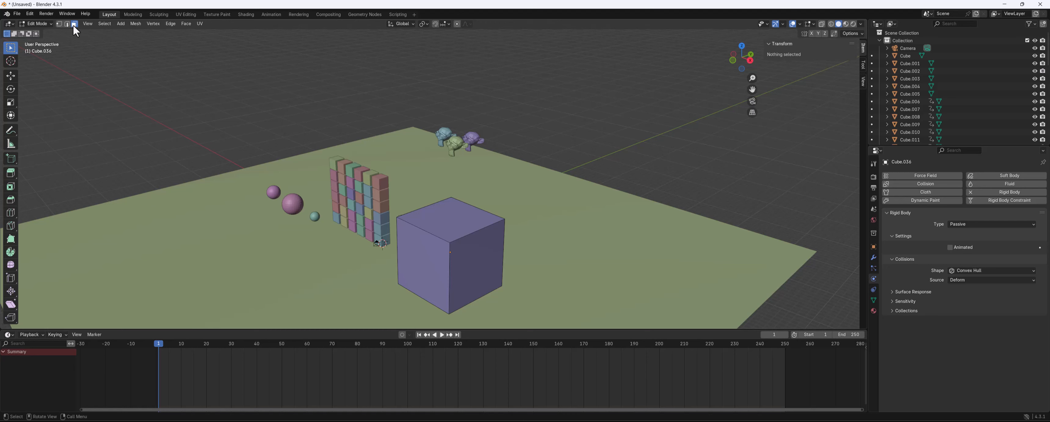
{"action": "left_click", "coordinate": [465, 224]}
{"action": "key", "text": "x"}
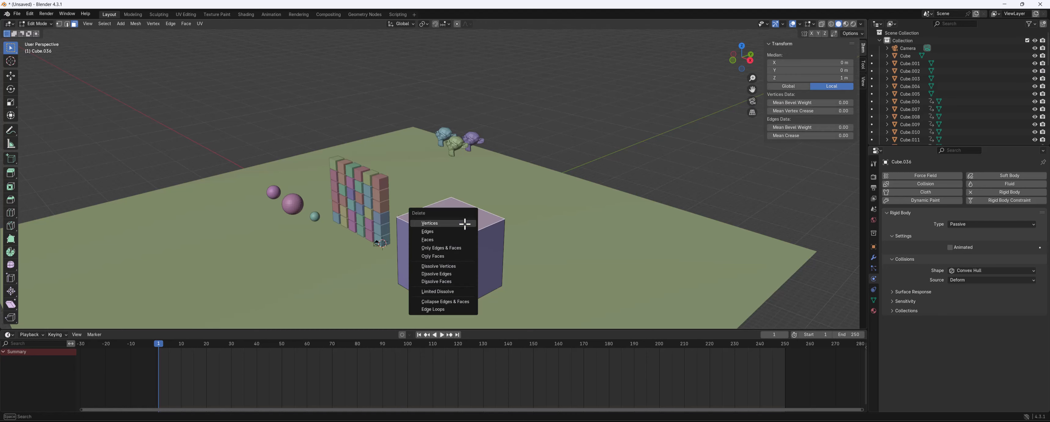
{"action": "left_click", "coordinate": [448, 240]}
{"action": "middle_click_drag", "start_coordinate": [442, 245], "coordinate": [501, 266]}
{"action": "middle_click_drag", "start_coordinate": [703, 221], "coordinate": [541, 181]}
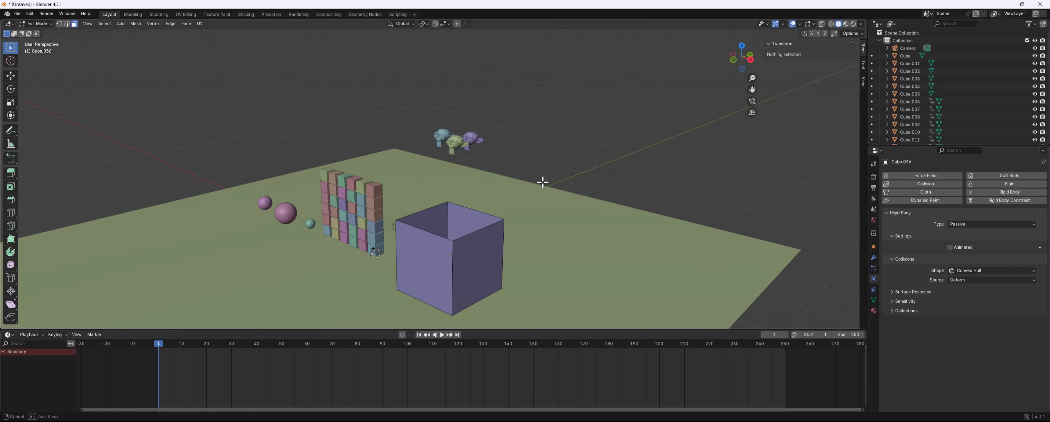
Play the simulation briefly, then rewind to the start and reframe the view
{"action": "key", "text": "space"}
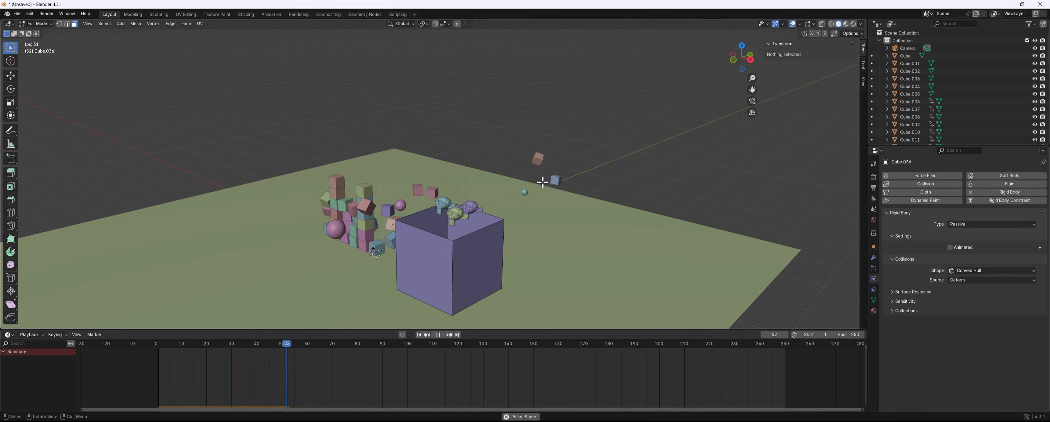
{"action": "key", "text": "space"}
{"action": "middle_click_drag", "start_coordinate": [542, 182], "coordinate": [440, 259]}
{"action": "left_click_drag", "start_coordinate": [352, 343], "coordinate": [155, 305]}
{"action": "middle_click_drag", "start_coordinate": [429, 183], "coordinate": [417, 180]}
{"action": "scroll", "coordinate": [417, 180], "scroll_direction": "up", "scroll_amount": 1}
{"action": "middle_click_drag", "start_coordinate": [475, 204], "coordinate": [441, 157], "text": "shift"}
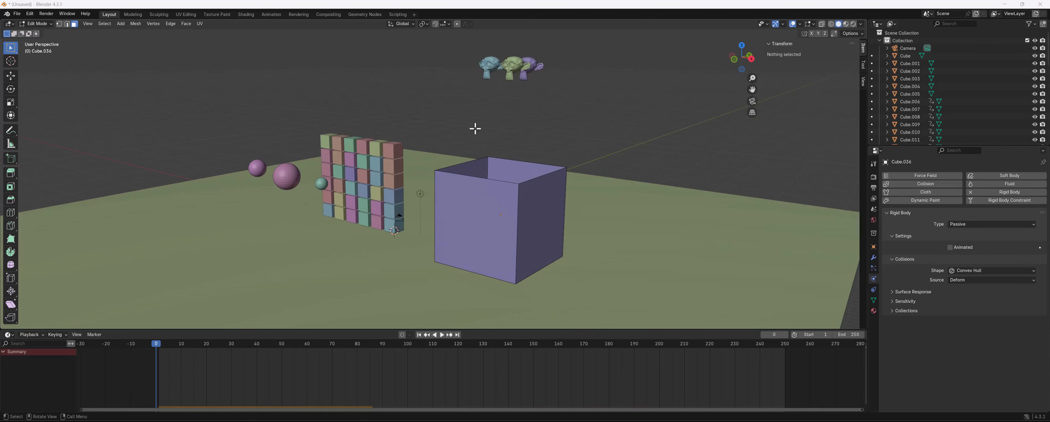
Return to Object Mode and set the box's rigid body collision shape to Mesh
{"action": "middle_click_drag", "start_coordinate": [475, 129], "coordinate": [489, 175]}
{"action": "left_click", "coordinate": [490, 177]}
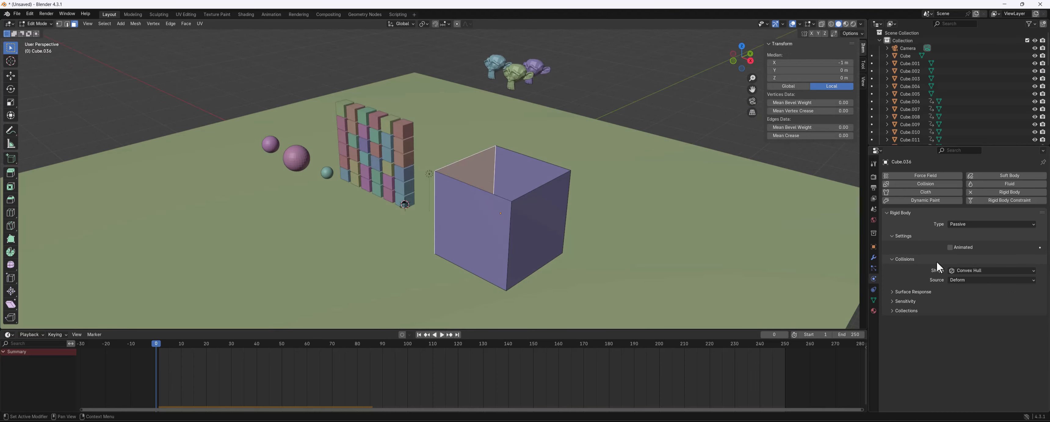
{"action": "left_click", "coordinate": [467, 215]}
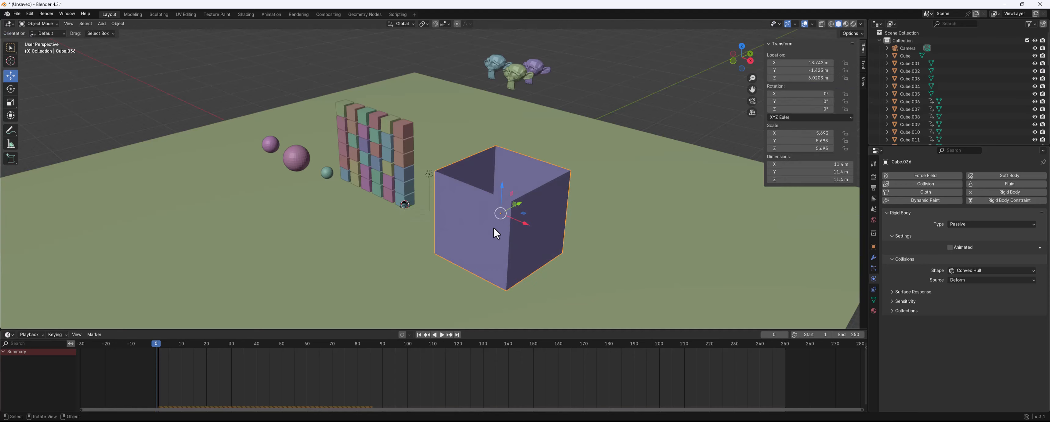
{"action": "middle_click_drag", "start_coordinate": [605, 215], "coordinate": [585, 223]}
{"action": "left_click", "coordinate": [999, 271]}
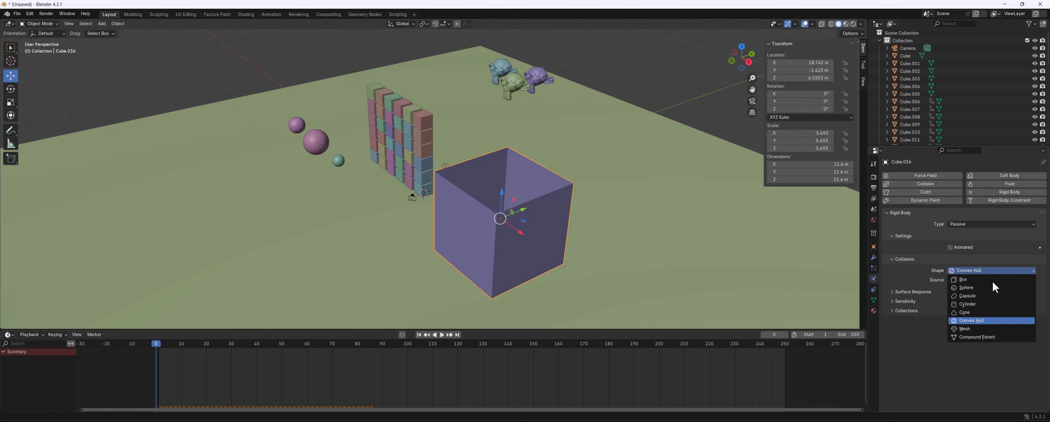
{"action": "left_click", "coordinate": [979, 328]}
Play the simulation from different angles, then rewind to frame 1
{"action": "middle_click_drag", "start_coordinate": [583, 188], "coordinate": [575, 205]}
{"action": "scroll", "coordinate": [590, 190], "scroll_direction": "up", "scroll_amount": 1}
{"action": "scroll", "coordinate": [591, 204], "scroll_direction": "down", "scroll_amount": 2}
{"action": "key", "text": "space"}
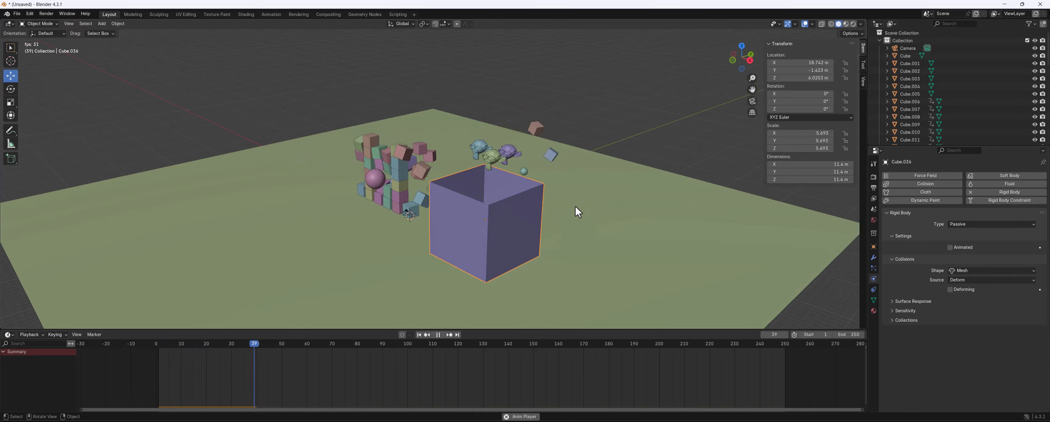
{"action": "middle_click_drag", "start_coordinate": [677, 101], "coordinate": [666, 155]}
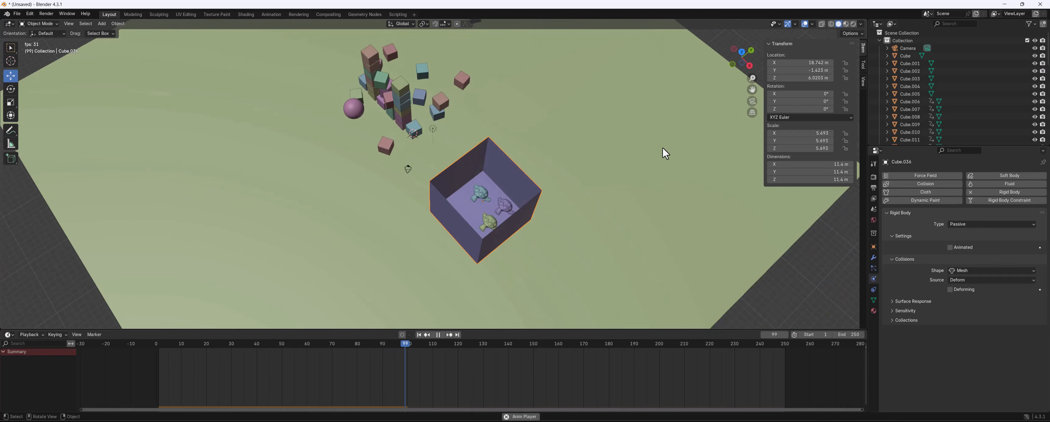
{"action": "mouse_move", "coordinate": [549, 203]}
{"action": "middle_mouse_down"}
{"action": "mouse_move", "coordinate": [568, 154]}
{"action": "mouse_move", "coordinate": [542, 202]}
{"action": "middle_mouse_up"}
{"action": "key", "text": "space"}
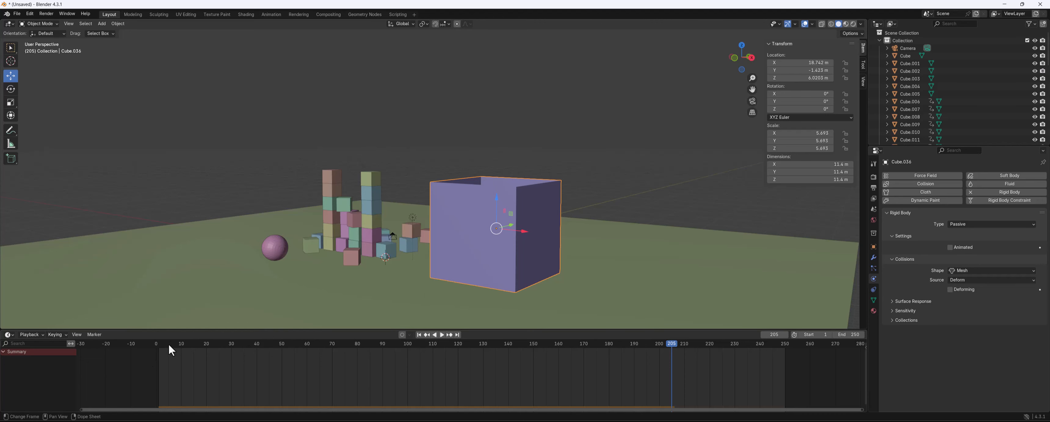
{"action": "left_click_drag", "start_coordinate": [169, 343], "coordinate": [159, 344]}
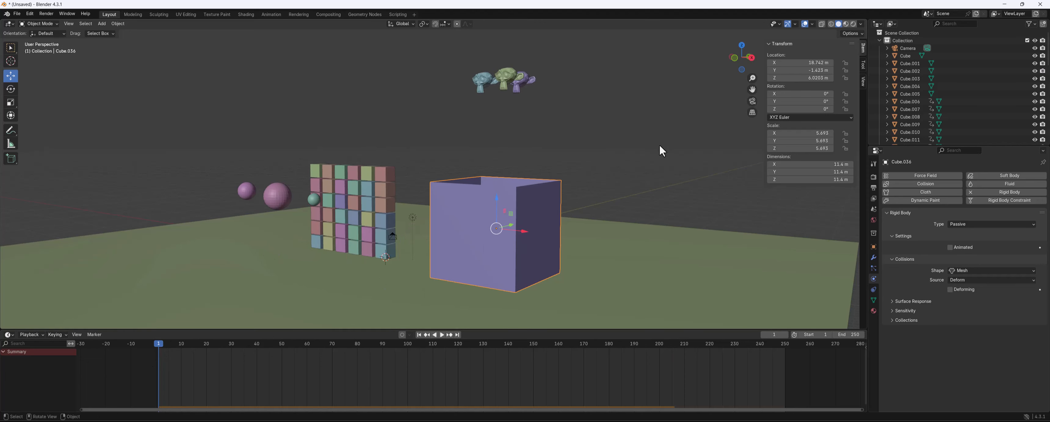
Scale the box along Z only to flatten it to about 1.66
{"action": "key", "text": "s"}
{"action": "key", "text": "z"}
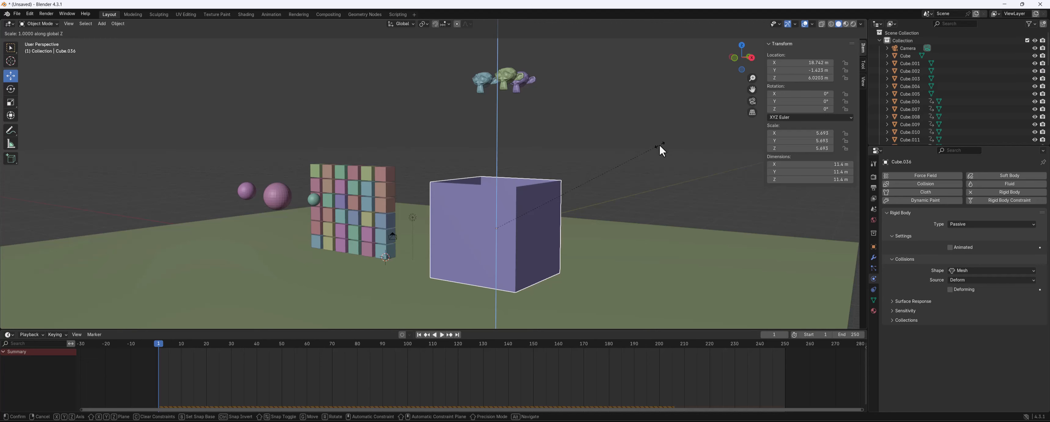
{"action": "key", "text": "Return"}
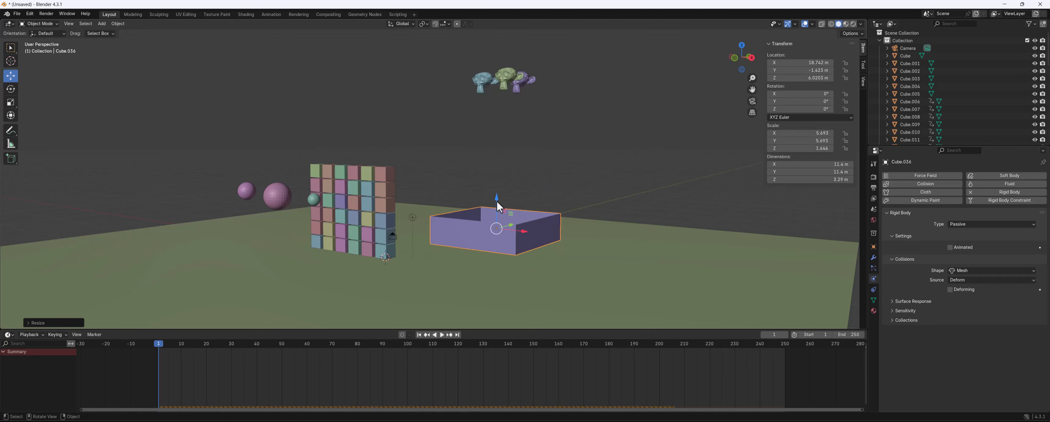
Move the flattened box down to a Z location of about 2.57 m
{"action": "left_click", "coordinate": [495, 199]}
{"action": "left_click", "coordinate": [485, 233]}
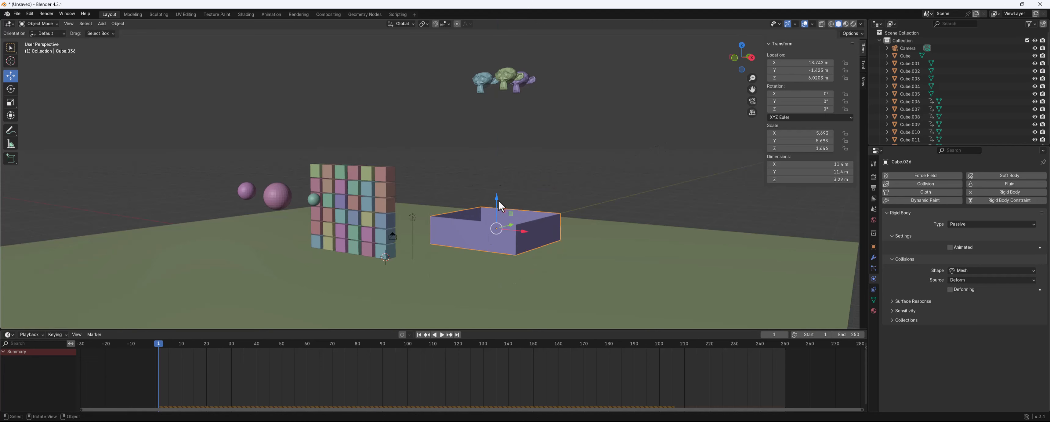
{"action": "mouse_move", "coordinate": [499, 200]}
{"action": "left_mouse_down"}
{"action": "mouse_move", "coordinate": [497, 243]}
{"action": "mouse_move", "coordinate": [499, 207]}
{"action": "left_mouse_up"}
{"action": "left_click", "coordinate": [494, 257]}
{"action": "left_click", "coordinate": [496, 261]}
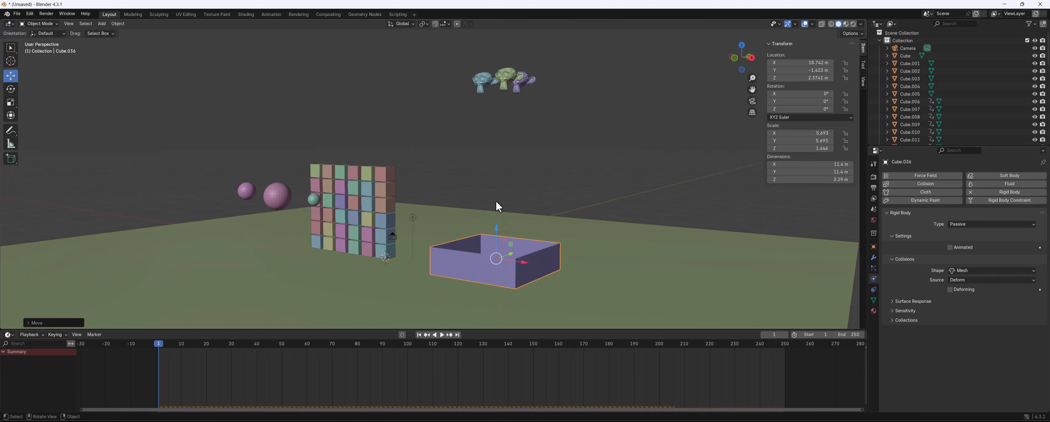
Select the three monkeys and lower them toward the box
{"action": "left_click_drag", "start_coordinate": [455, 48], "coordinate": [514, 106]}
{"action": "left_click_drag", "start_coordinate": [502, 55], "coordinate": [411, 139]}
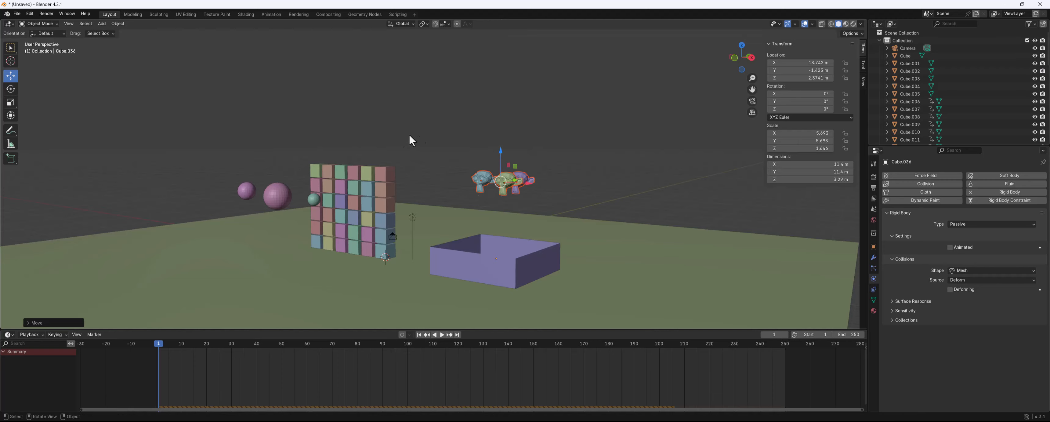
{"action": "middle_click_drag", "start_coordinate": [411, 140], "coordinate": [718, 119]}
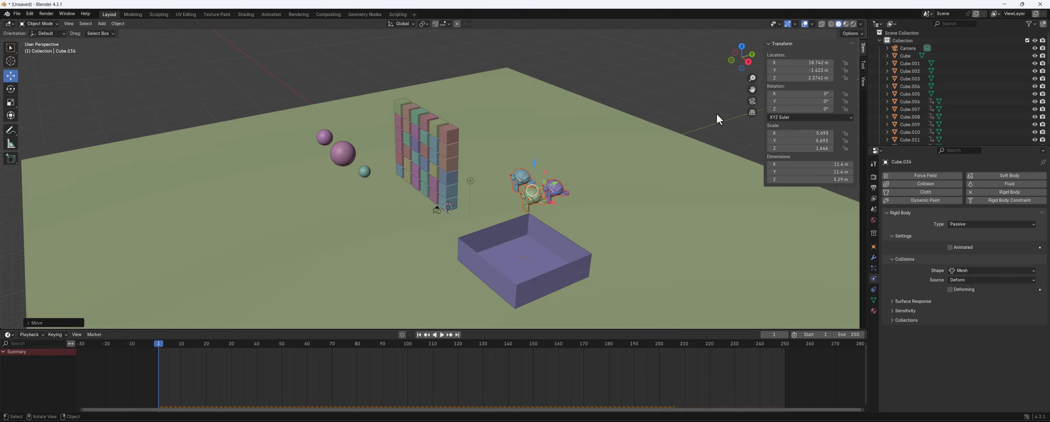
Look through the camera, select it, and set its clip end to about 169 m
{"action": "left_click", "coordinate": [751, 100]}
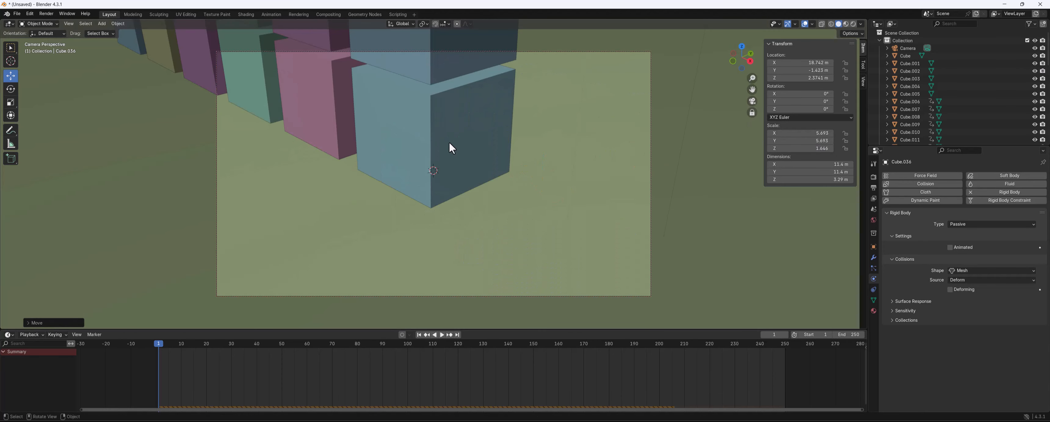
{"action": "scroll", "coordinate": [449, 142], "scroll_direction": "down", "scroll_amount": 10}
{"action": "middle_click_drag", "start_coordinate": [439, 153], "coordinate": [428, 181], "text": "shift"}
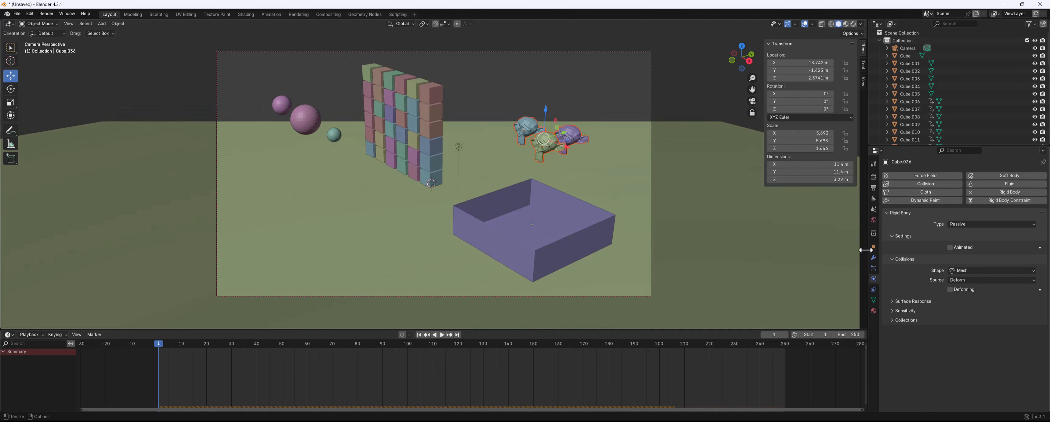
{"action": "left_click", "coordinate": [874, 163]}
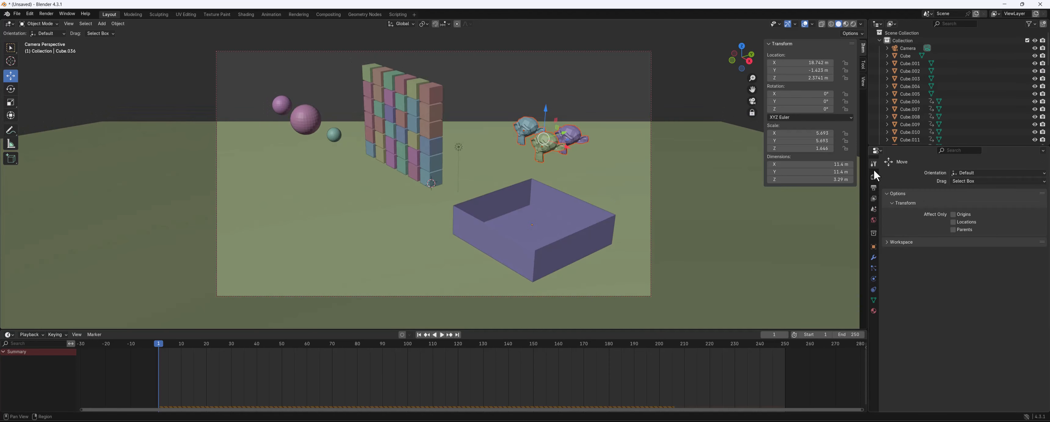
{"action": "left_click", "coordinate": [873, 176]}
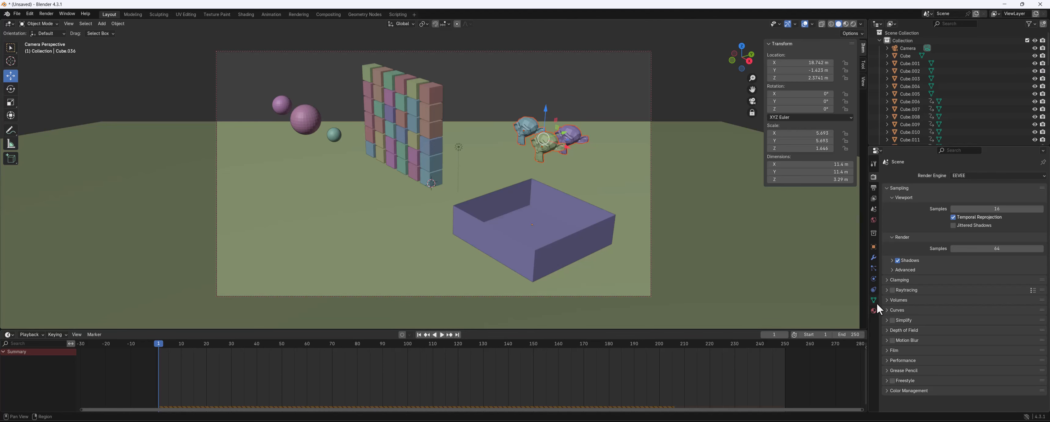
{"action": "left_click", "coordinate": [910, 55]}
{"action": "left_click", "coordinate": [907, 48]}
{"action": "left_click", "coordinate": [873, 278]}
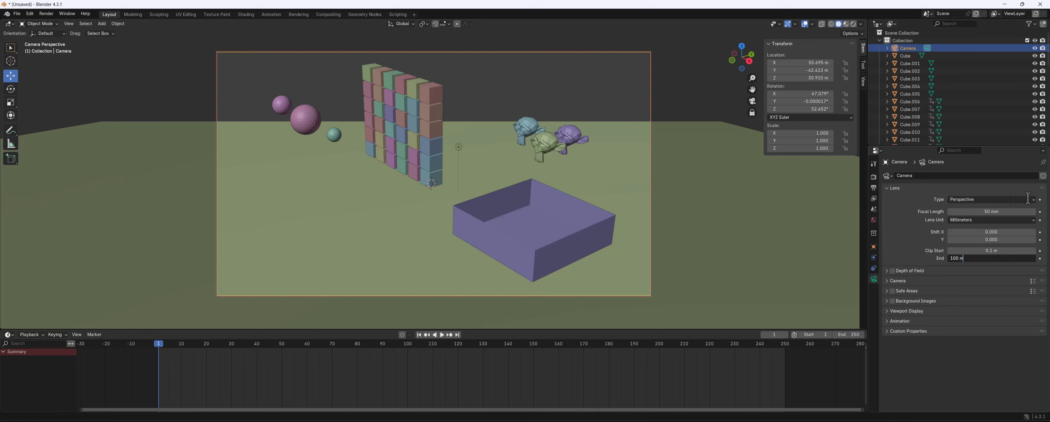
{"action": "left_click", "coordinate": [914, 249]}
{"action": "left_click_drag", "start_coordinate": [956, 258], "coordinate": [1033, 258]}
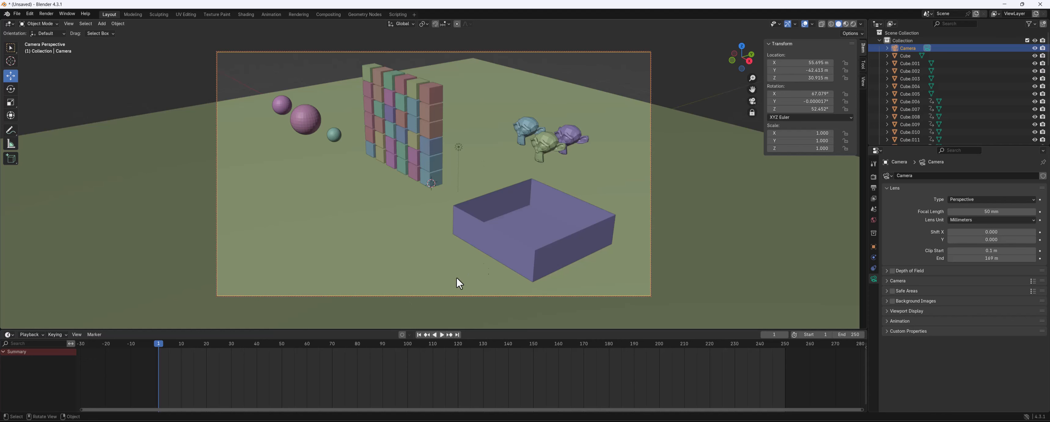
Play the simulation in camera view and rewind to frame 1
{"action": "key", "text": "space"}
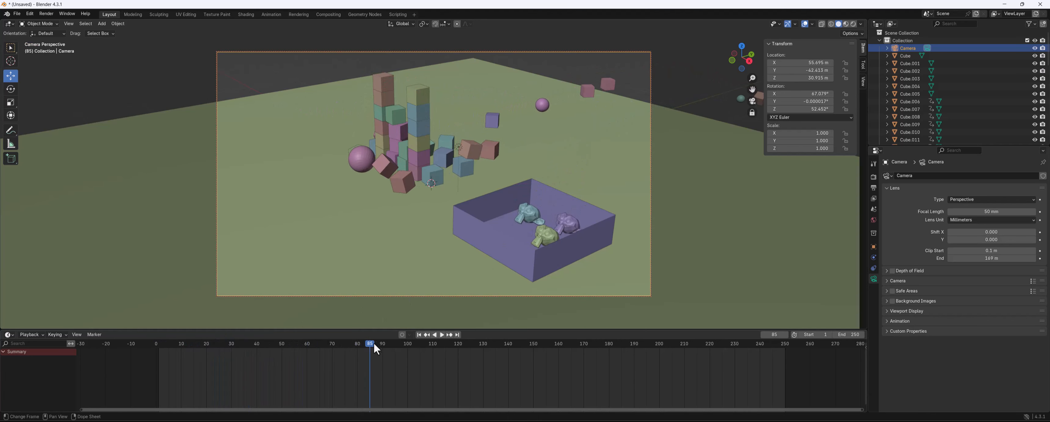
{"action": "left_click_drag", "start_coordinate": [373, 342], "coordinate": [160, 354]}
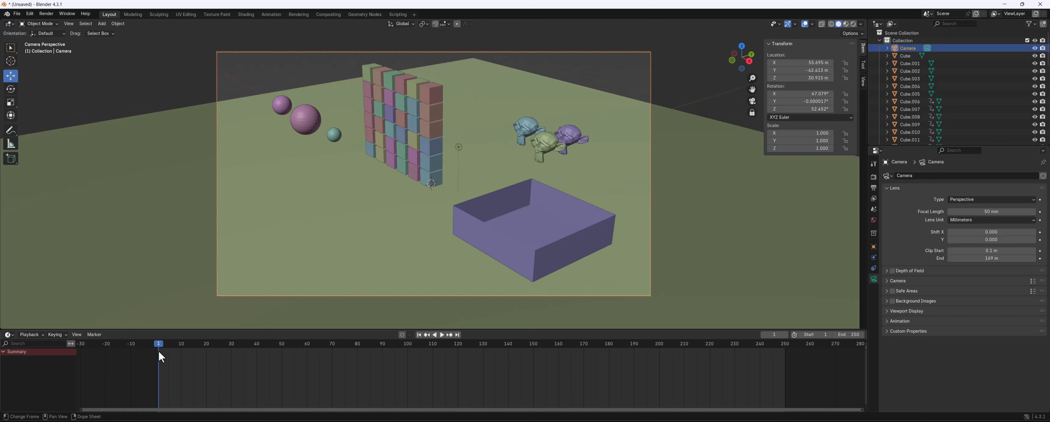
Collapse the existing collection and create a new collection in the outliner
{"action": "left_click", "coordinate": [879, 40]}
{"action": "left_click", "coordinate": [879, 39]}
{"action": "left_click", "coordinate": [879, 39]}
{"action": "right_click", "coordinate": [902, 69]}
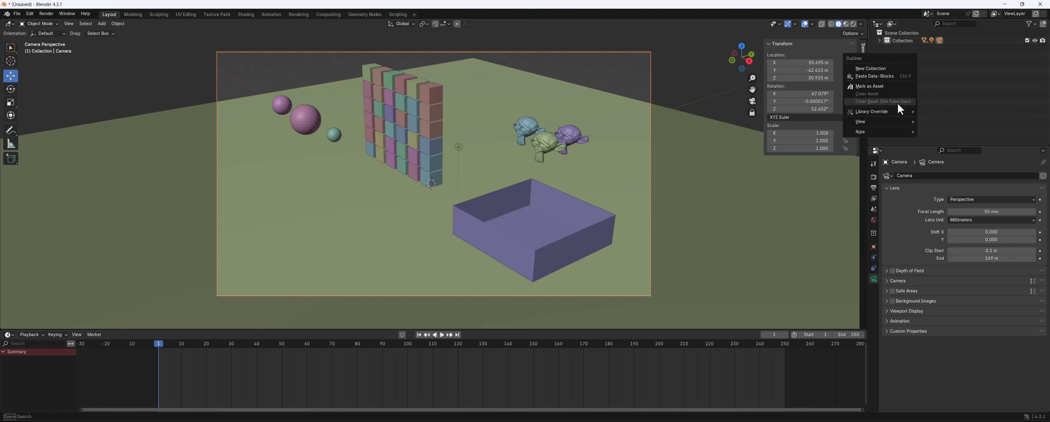
{"action": "left_click", "coordinate": [971, 82]}
{"action": "right_click", "coordinate": [907, 70]}
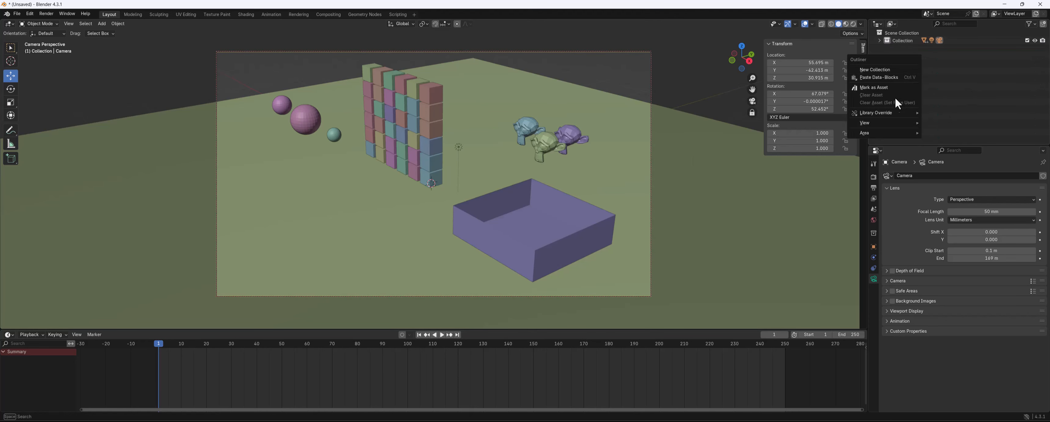
{"action": "left_click", "coordinate": [885, 72]}
Rename the new collection Lights
{"action": "double_click", "coordinate": [910, 49]}
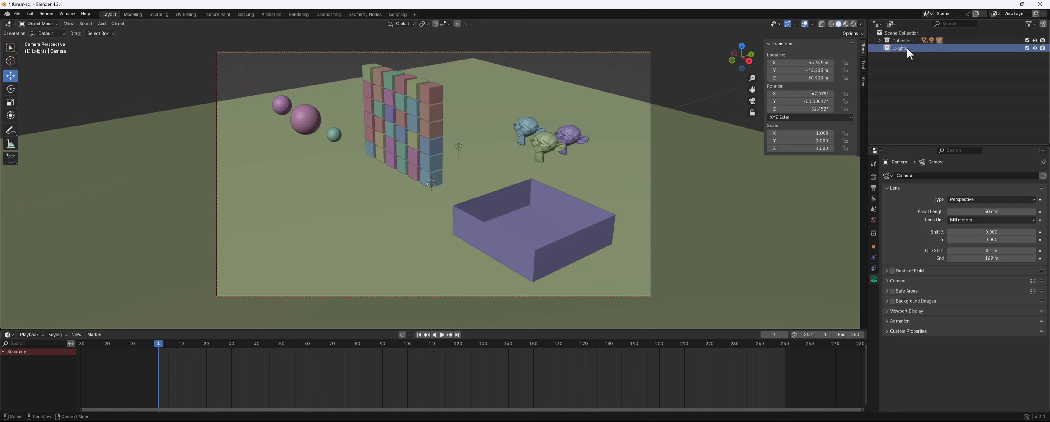
{"action": "double_click", "coordinate": [906, 48]}
{"action": "type", "text": "Li"}
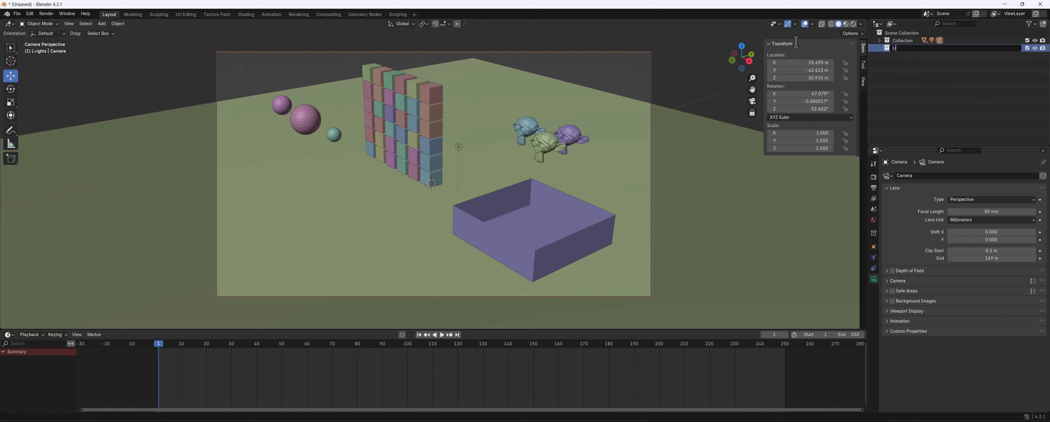
{"action": "type", "text": "ghs"}
{"action": "key", "text": "Return"}
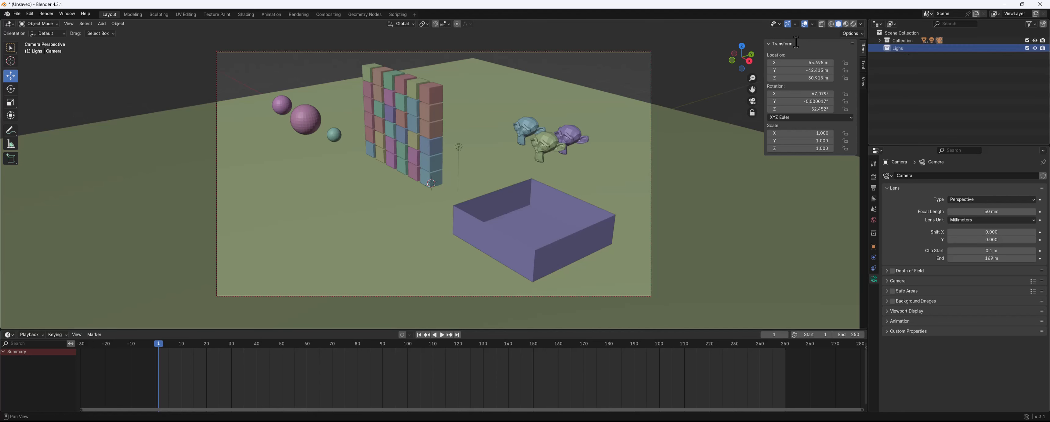
Switch the viewport to rendered shading and select the light
{"action": "left_click", "coordinate": [852, 24]}
{"action": "left_click", "coordinate": [459, 146]}
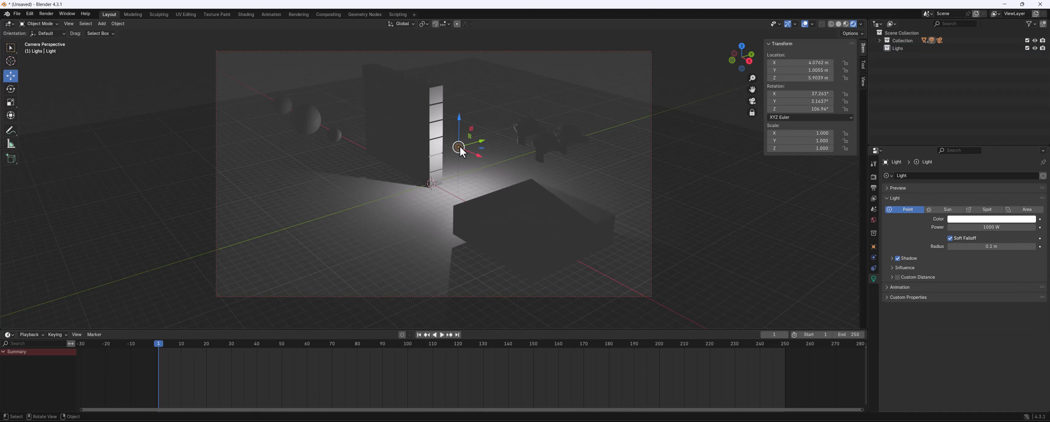
Delete the point light
{"action": "key", "text": "r"}
{"action": "left_click", "coordinate": [489, 124]}
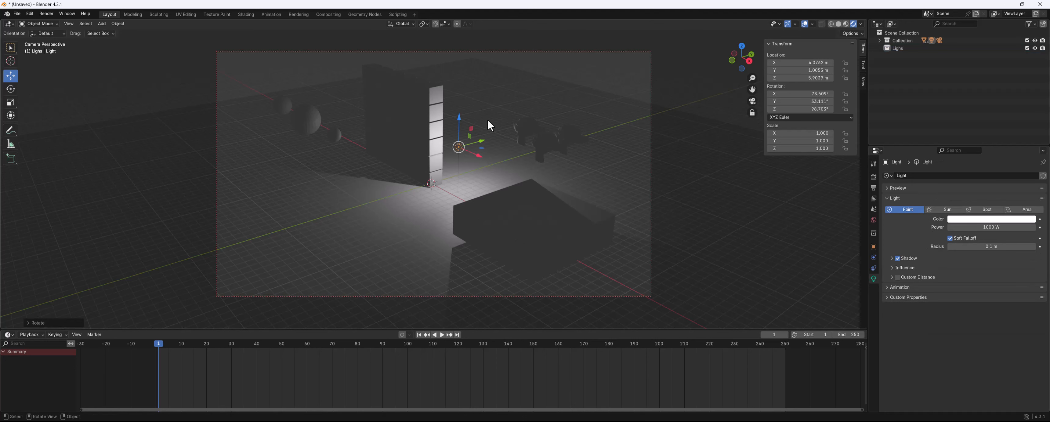
{"action": "key", "text": "Delete"}
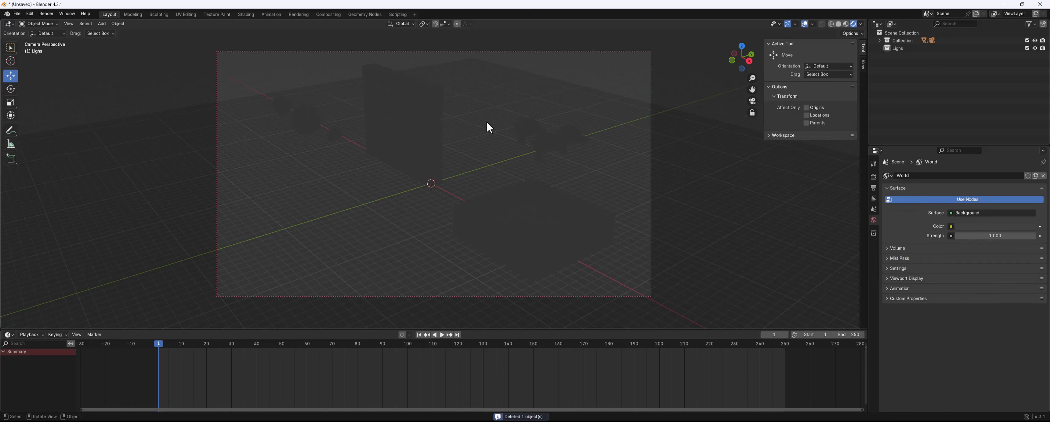
Add a Sun light to the Lights collection
{"action": "key", "text": "shift+a"}
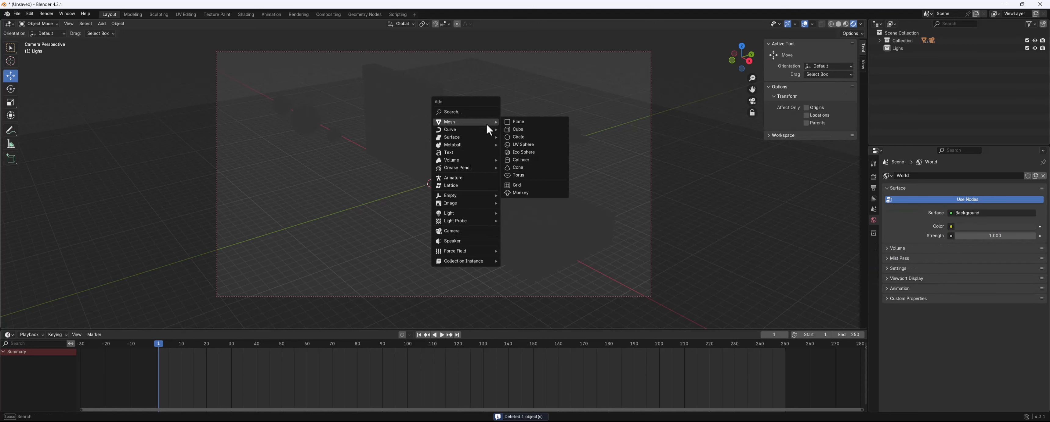
{"action": "mouse_move", "coordinate": [473, 212]}
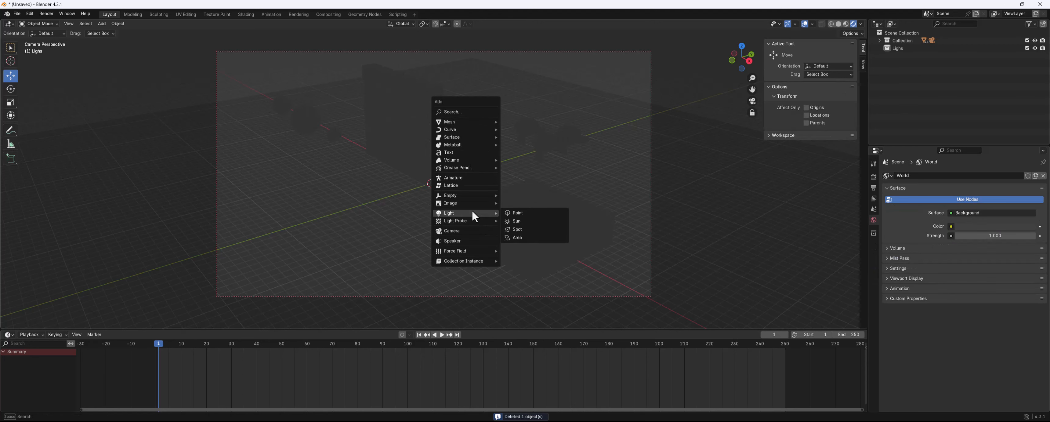
{"action": "left_click", "coordinate": [527, 220]}
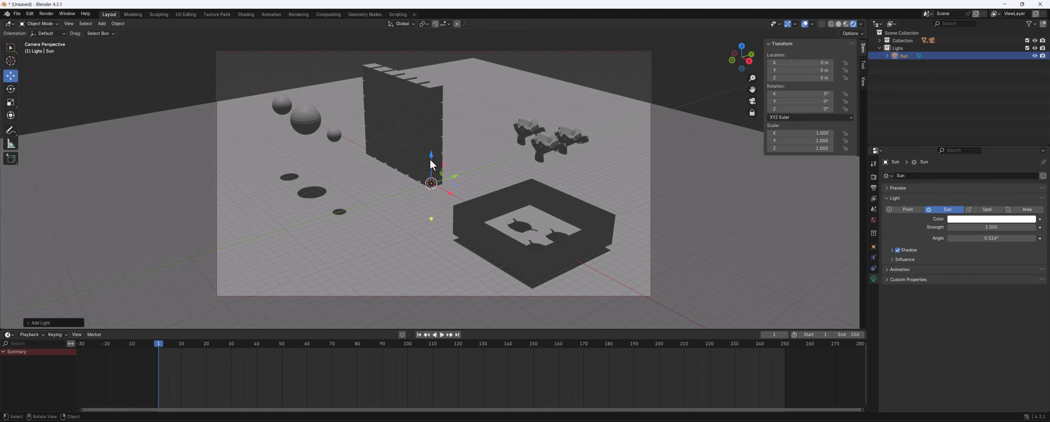
Move the sun up and back to about Y 18 m and Z 8.4 m
{"action": "left_click_drag", "start_coordinate": [430, 158], "coordinate": [620, 79]}
{"action": "left_click", "coordinate": [472, 110]}
{"action": "left_click", "coordinate": [471, 110]}
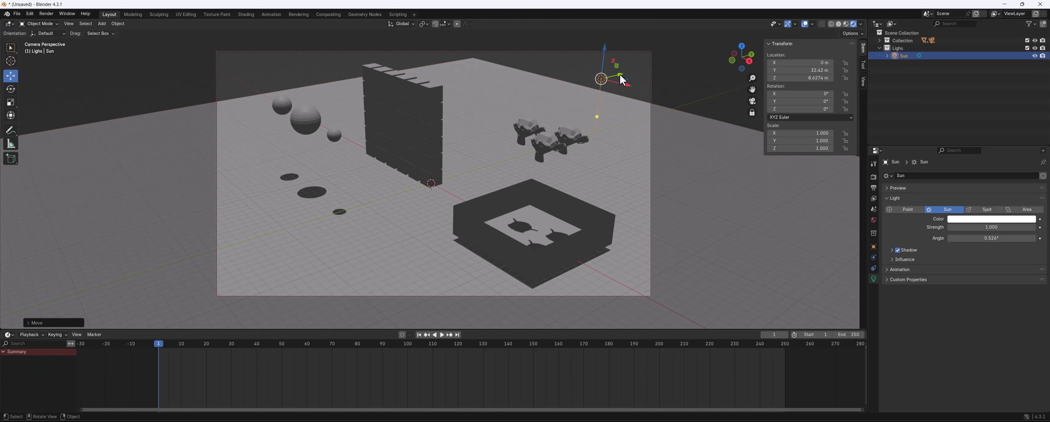
{"action": "key", "text": "ctrl+z"}
Rotate the sun about 45° around the X axis
{"action": "key", "text": "r"}
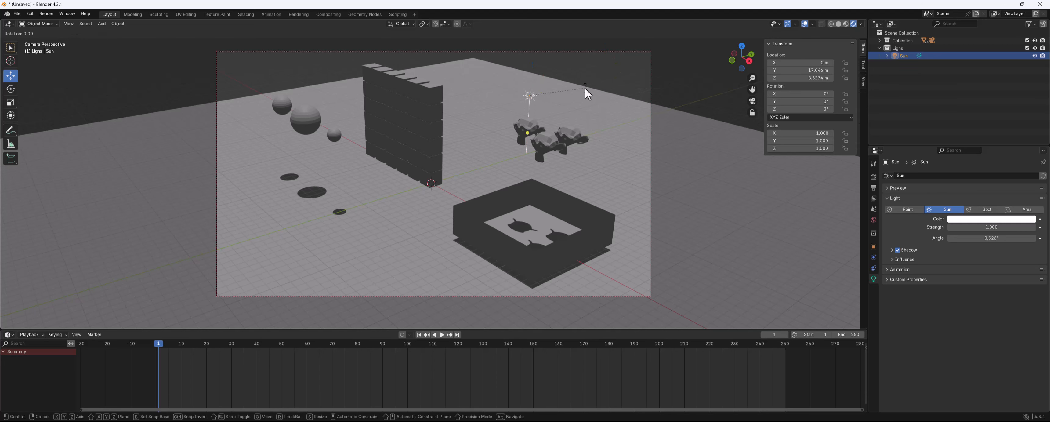
{"action": "key", "text": "x"}
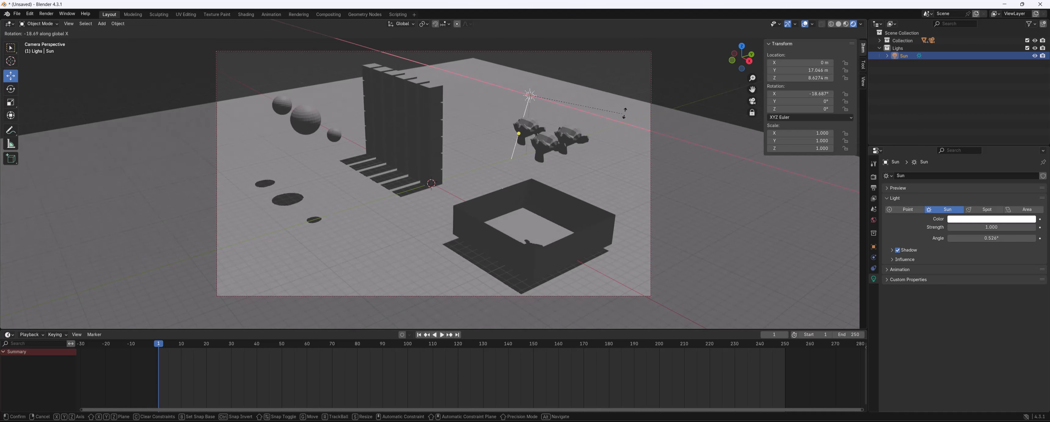
{"action": "left_click", "coordinate": [605, 304]}
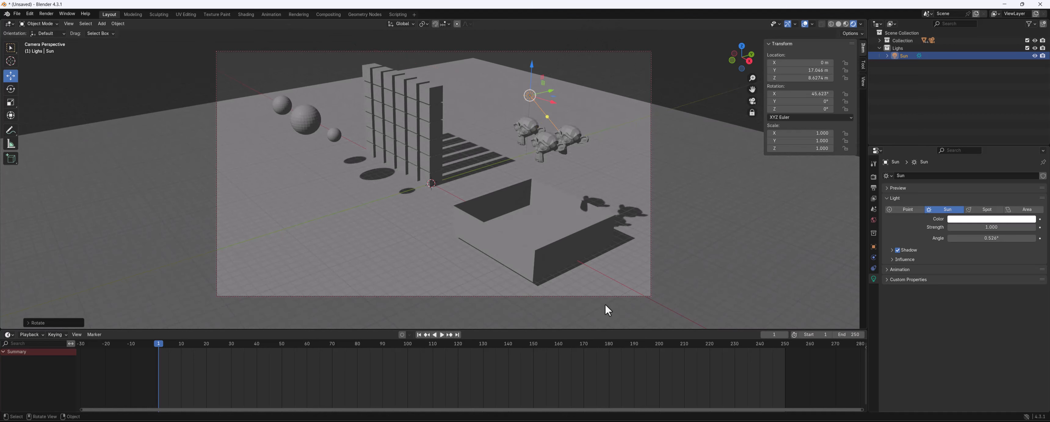
Duplicate the sun, leaving the copy at the same location pointing roughly straight down
{"action": "key", "text": "shift+d"}
{"action": "key", "text": "r"}
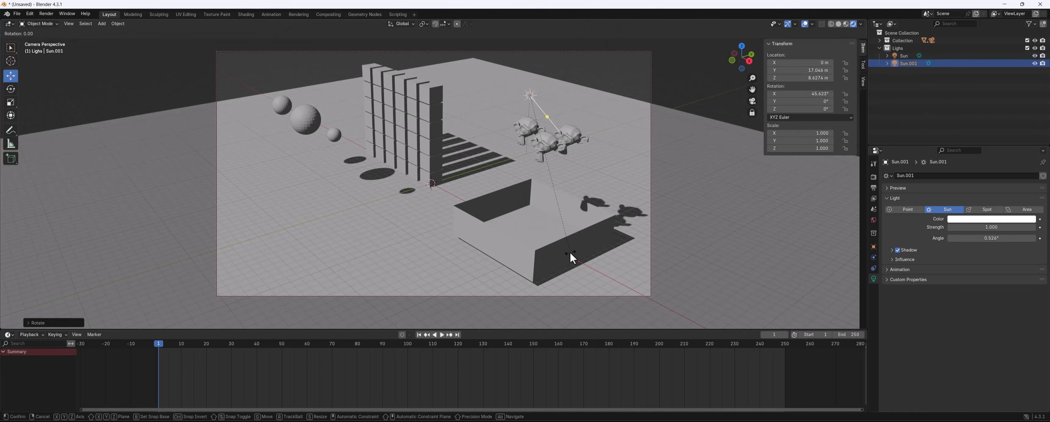
{"action": "key", "text": "x"}
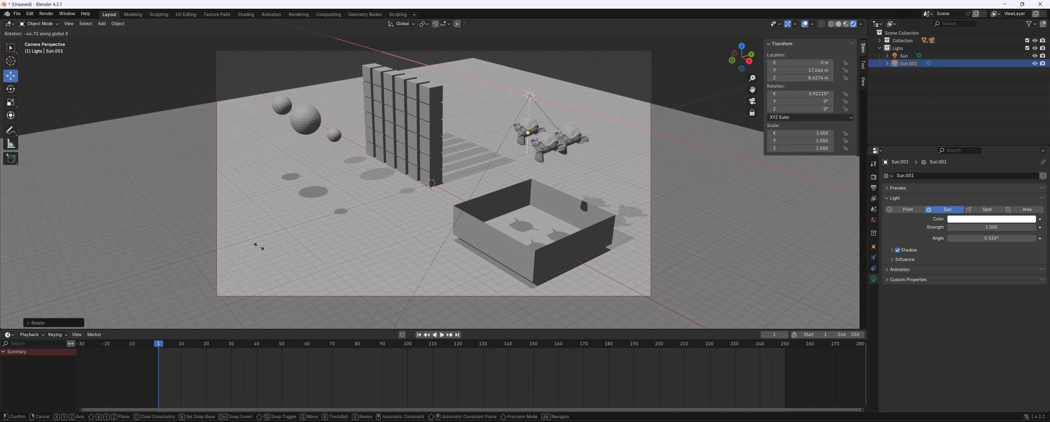
{"action": "right_click", "coordinate": [244, 247]}
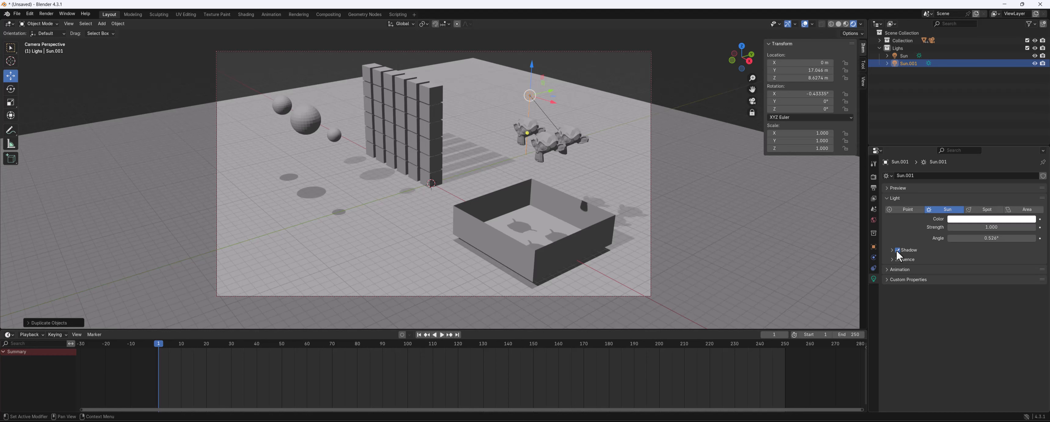
Turn off the copy's shadow and set its strength to about 0.06
{"action": "left_click", "coordinate": [897, 250]}
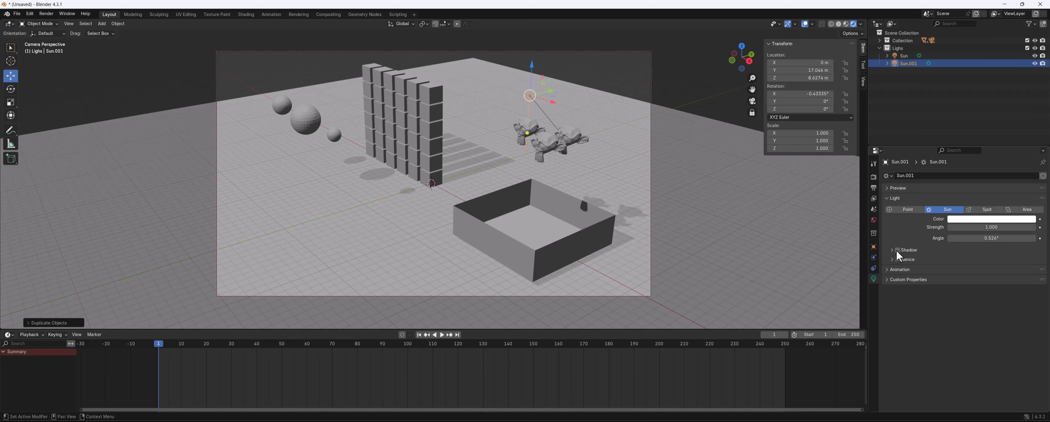
{"action": "double_click", "coordinate": [979, 225]}
{"action": "key", "text": "BackSpace"}
{"action": "key", "text": "BackSpace"}
{"action": "key", "text": "BackSpace"}
{"action": "type", "text": "0.23"}
{"action": "key", "text": "Return"}
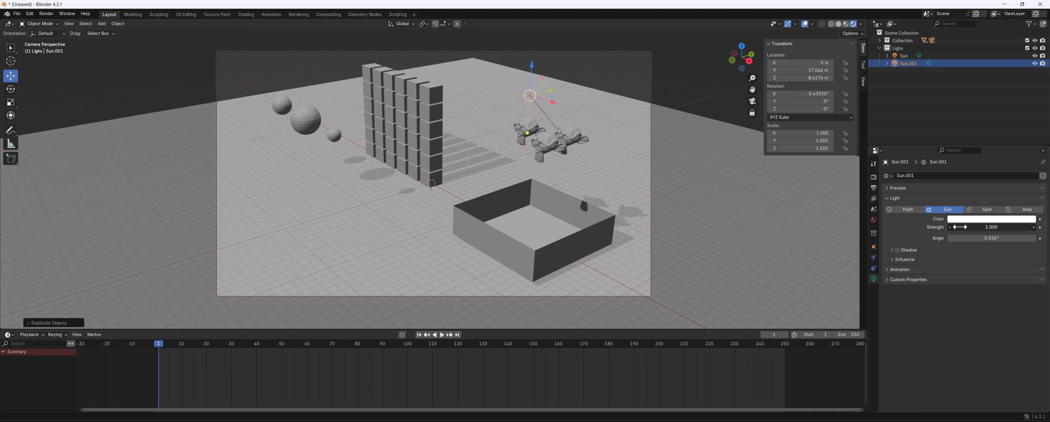
{"action": "left_click_drag", "start_coordinate": [980, 226], "coordinate": [973, 226]}
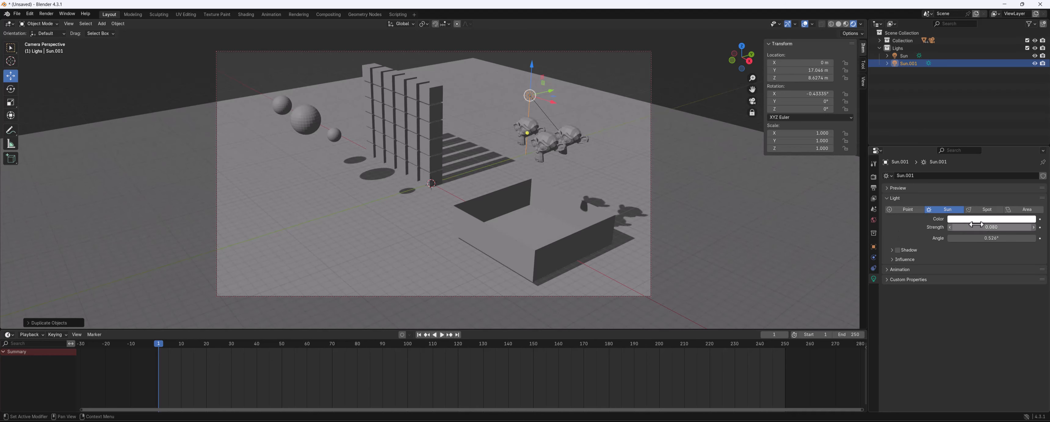
Change the copy's light color to magenta
{"action": "left_click", "coordinate": [977, 221]}
{"action": "left_click_drag", "start_coordinate": [1018, 141], "coordinate": [1017, 138]}
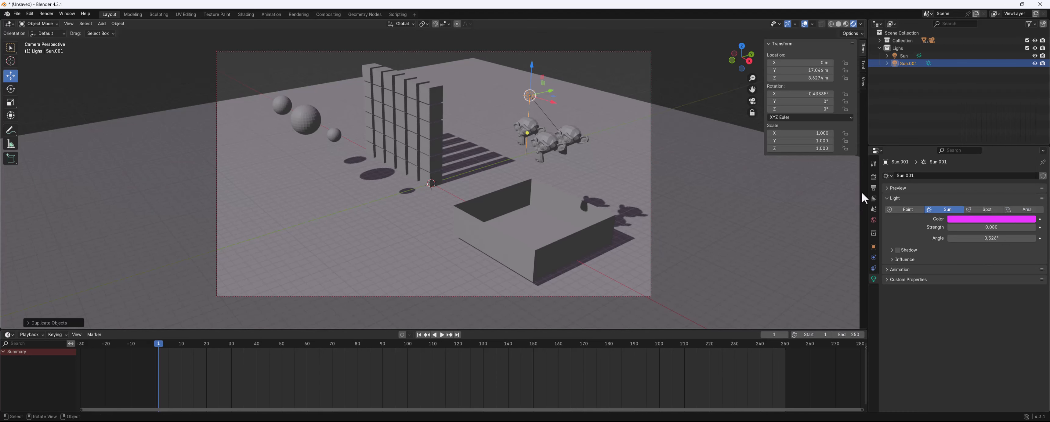
{"action": "left_click", "coordinate": [873, 176]}
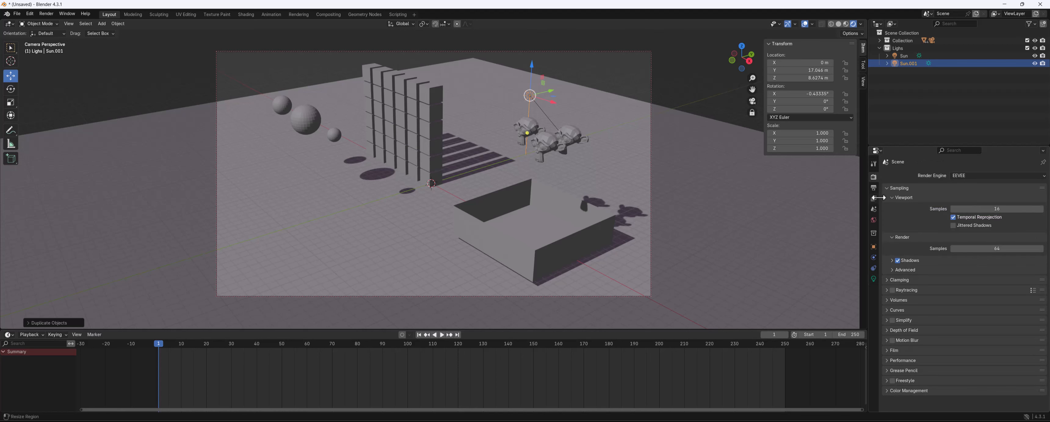
{"action": "left_click", "coordinate": [975, 176]}
{"action": "key", "text": "shift+F11"}
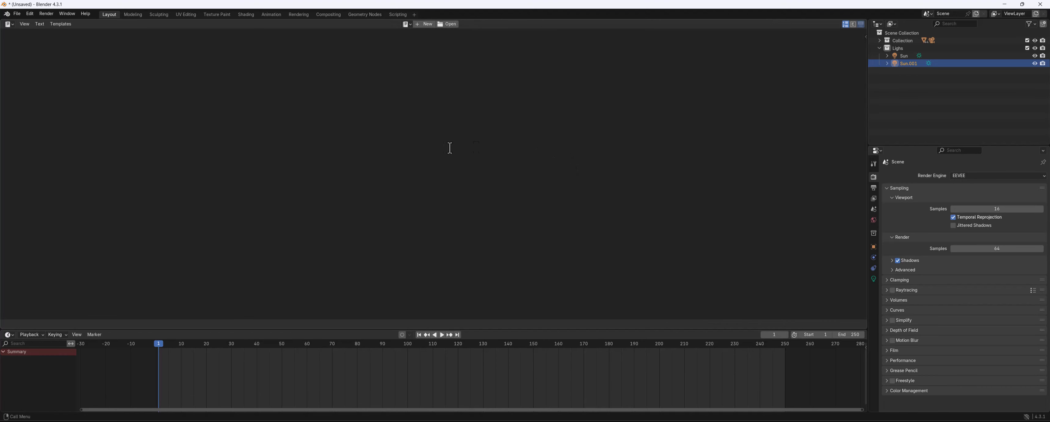
Render a still image of the current frame and close the render window
{"action": "left_click", "coordinate": [45, 14]}
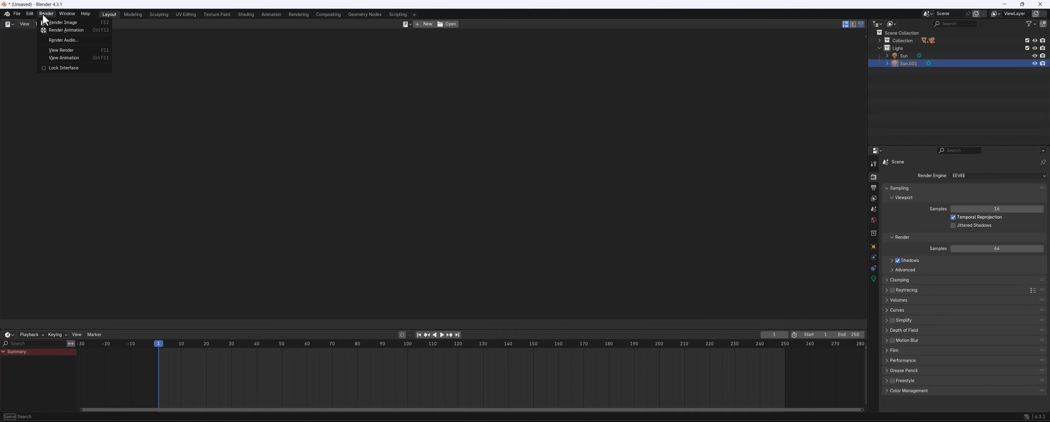
{"action": "left_click", "coordinate": [66, 24]}
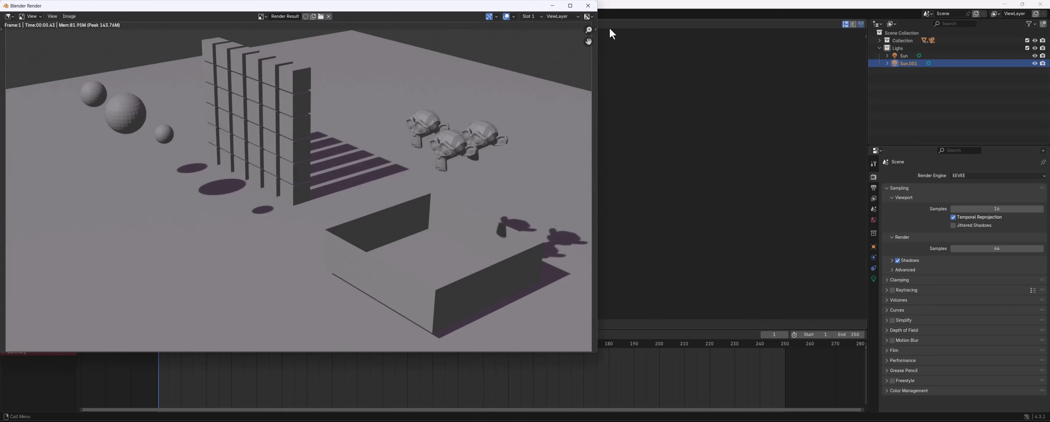
{"action": "left_click", "coordinate": [588, 6]}
Switch the main area back to the 3D viewport
{"action": "left_click_drag", "start_coordinate": [182, 344], "coordinate": [161, 339]}
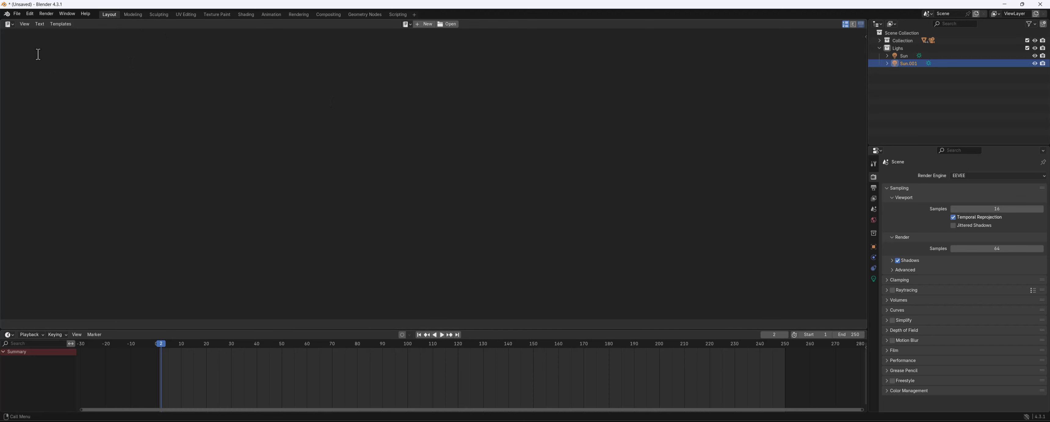
{"action": "left_click", "coordinate": [9, 24]}
{"action": "left_click", "coordinate": [17, 44]}
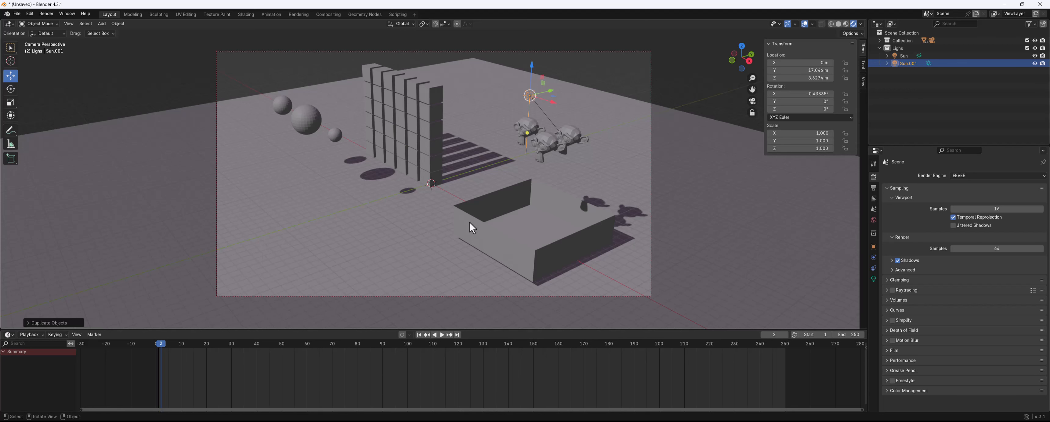
Set the render output path to the Blender VFX folder with the name 03 Animating Physics
{"action": "left_click", "coordinate": [873, 187]}
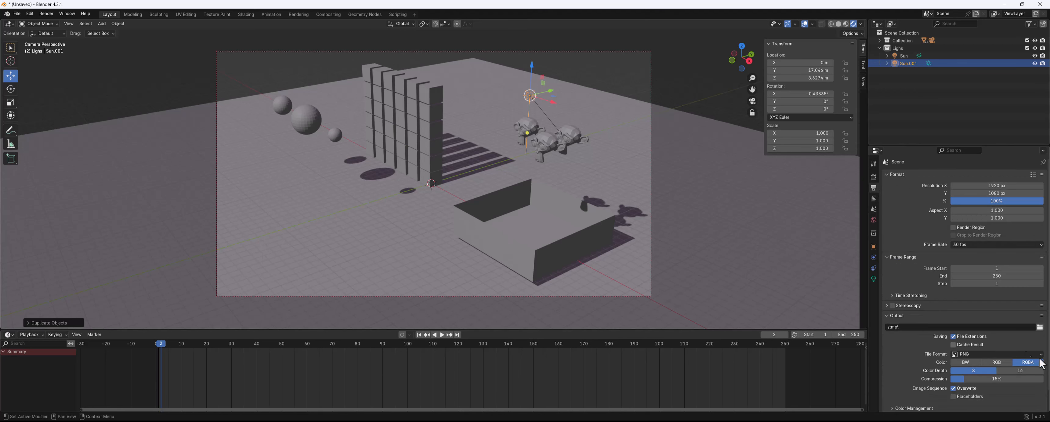
{"action": "left_click", "coordinate": [1040, 328]}
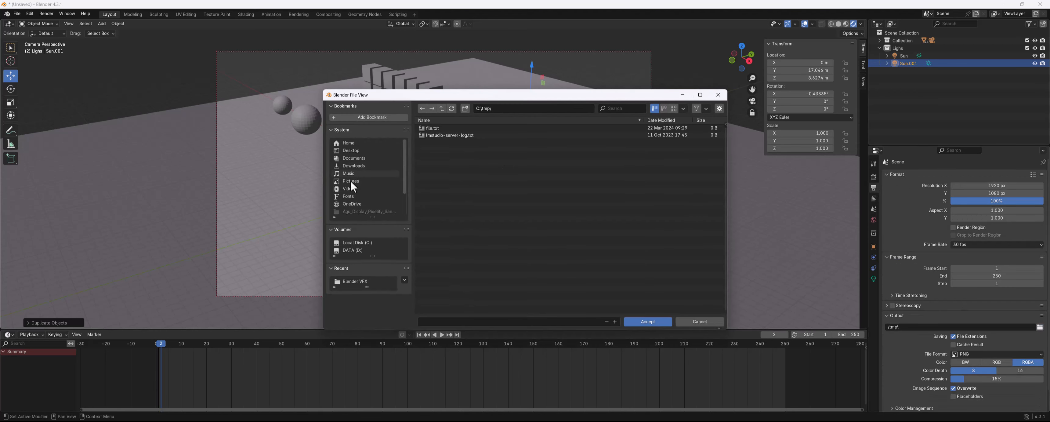
{"action": "left_click", "coordinate": [350, 188]}
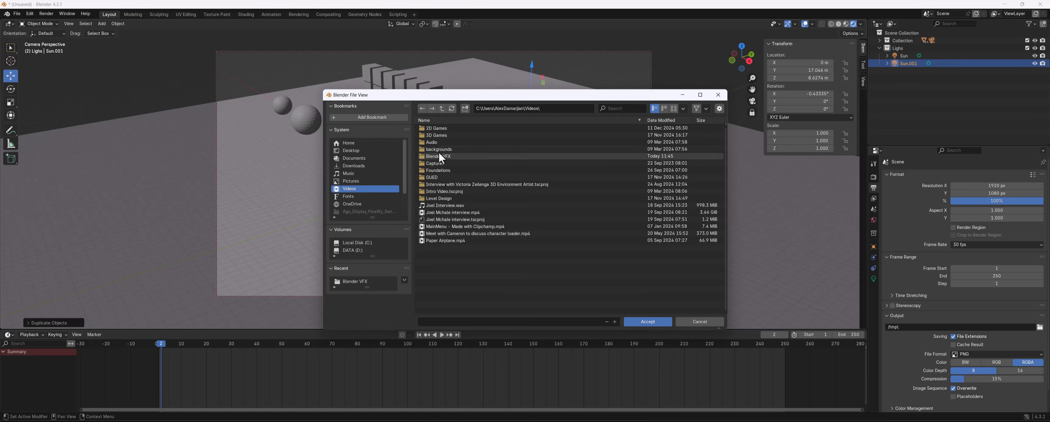
{"action": "double_click", "coordinate": [440, 154]}
{"action": "left_click", "coordinate": [466, 324]}
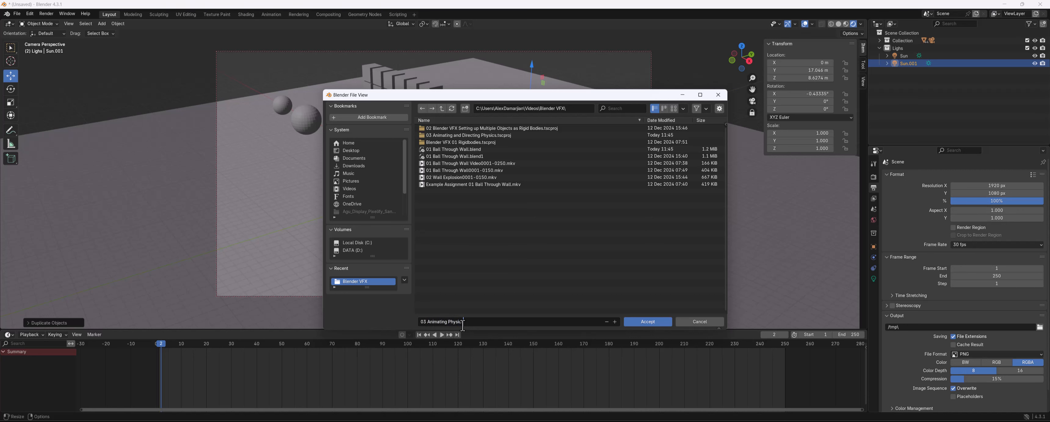
{"action": "left_click", "coordinate": [651, 321]}
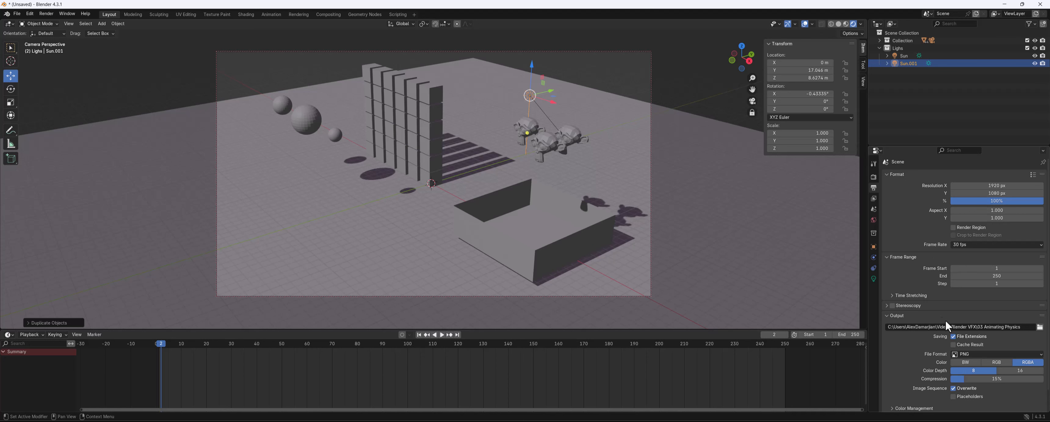
Set the output file format to FFmpeg Video
{"action": "scroll", "coordinate": [999, 340], "scroll_direction": "down", "scroll_amount": 1}
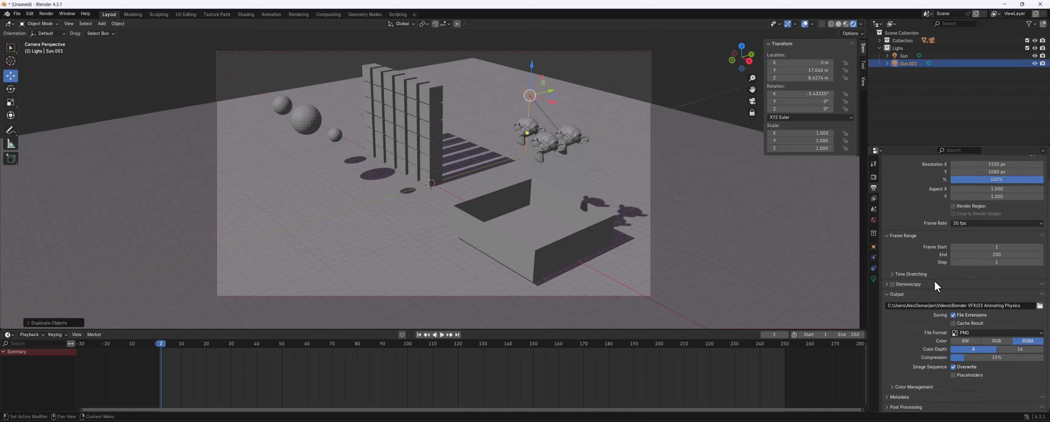
{"action": "left_click", "coordinate": [970, 333]}
{"action": "left_click", "coordinate": [1017, 353]}
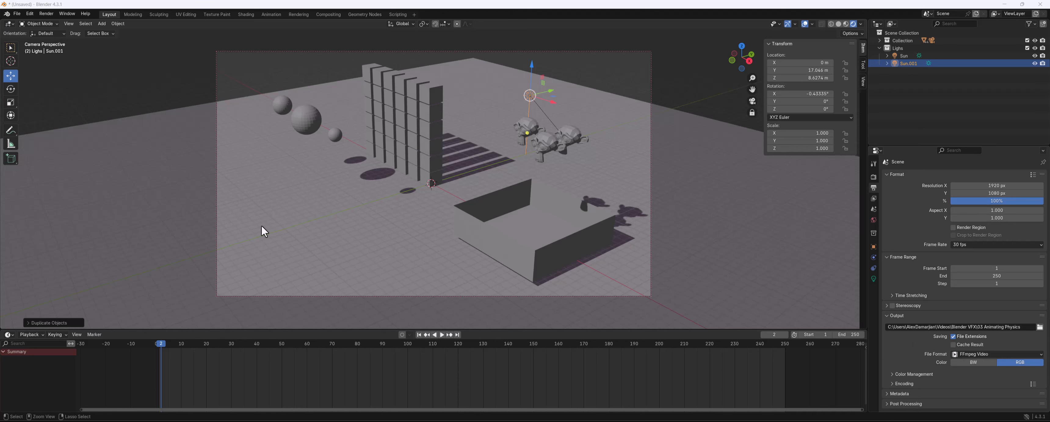
Try rendering the animation, then cancel and close the render window
{"action": "key", "text": "ctrl+F12"}
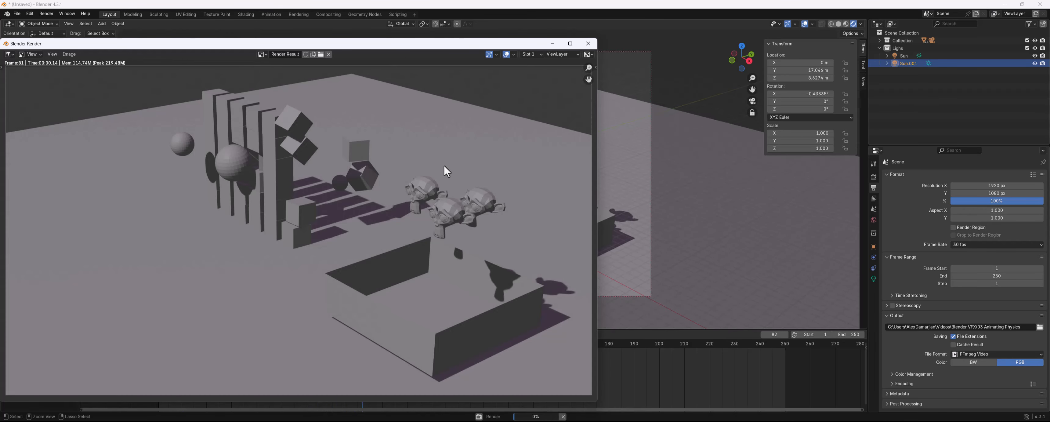
{"action": "key", "text": "Escape"}
{"action": "left_click", "coordinate": [588, 44]}
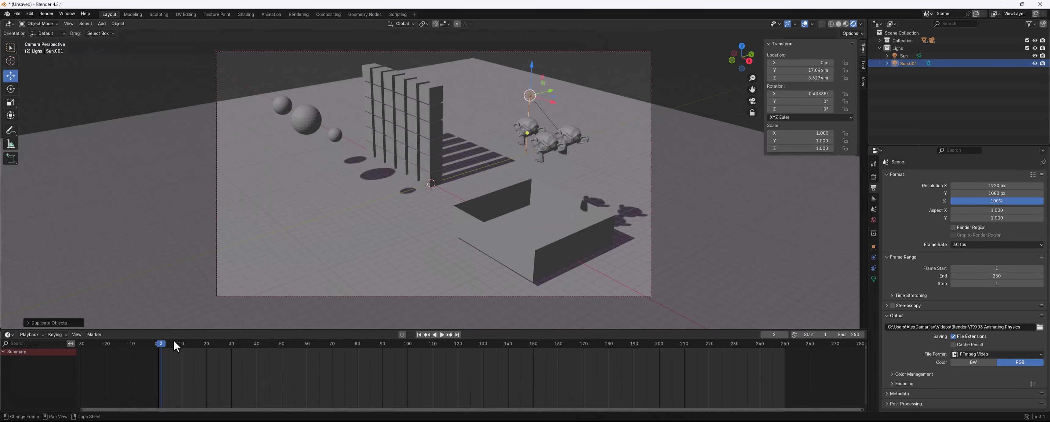
Play the simulation from frame 1 to see where the motion settles, then stop it
{"action": "mouse_move", "coordinate": [158, 344]}
{"action": "left_mouse_down"}
{"action": "mouse_move", "coordinate": [172, 346]}
{"action": "mouse_move", "coordinate": [159, 344]}
{"action": "left_mouse_up"}
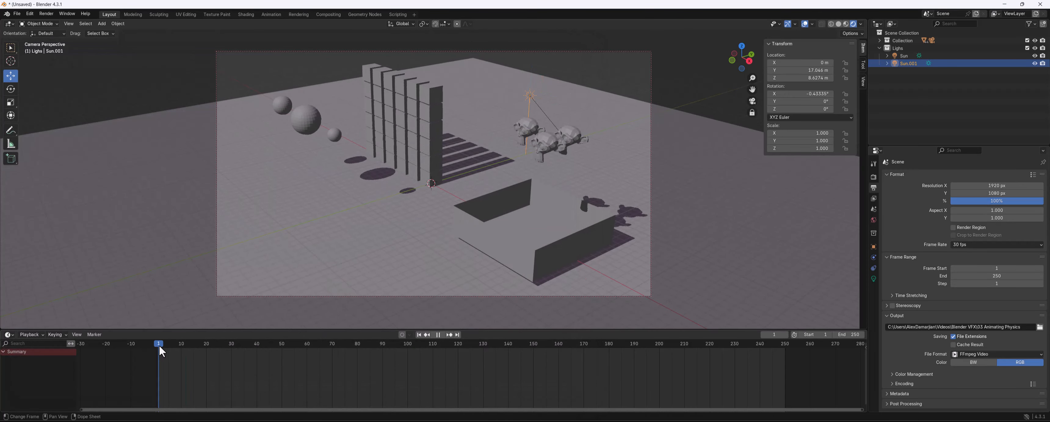
{"action": "key", "text": "space"}
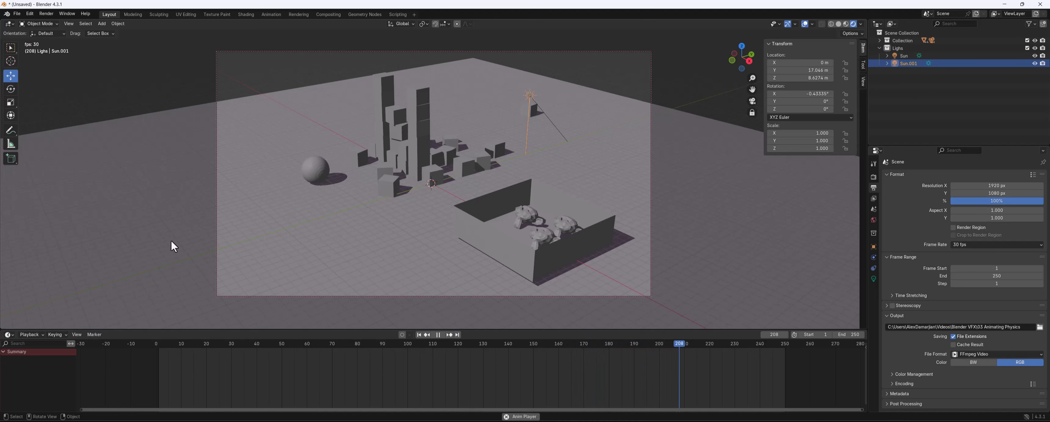
{"action": "key", "text": "space"}
Set the end frame to 200 and render the animation
{"action": "left_click", "coordinate": [996, 276]}
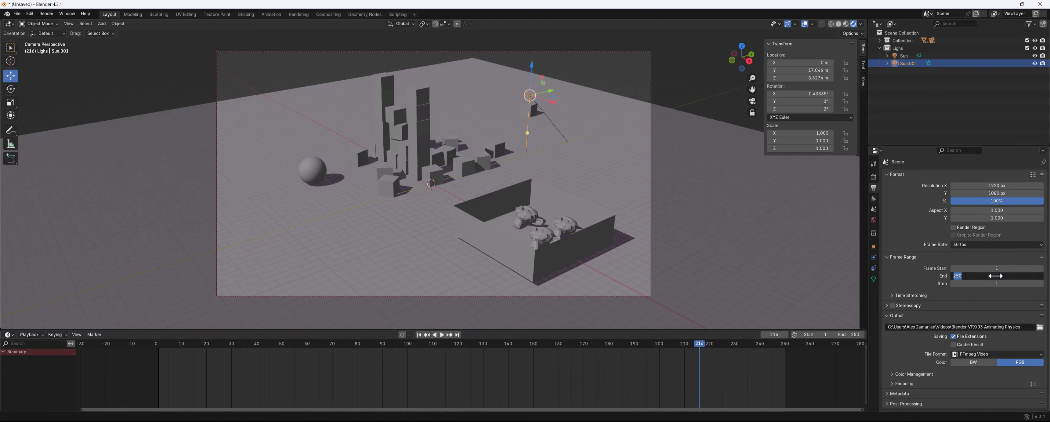
{"action": "type", "text": "200"}
{"action": "key", "text": "Return"}
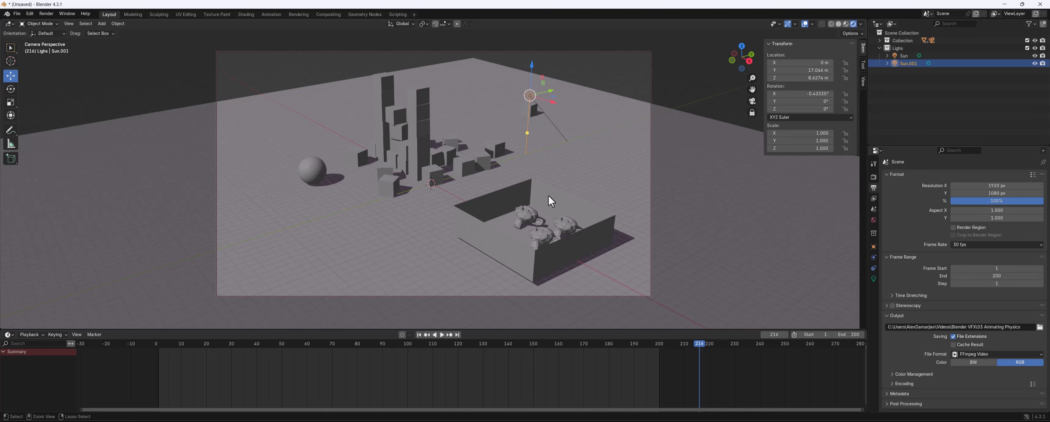
{"action": "key", "text": "ctrl+F12"}
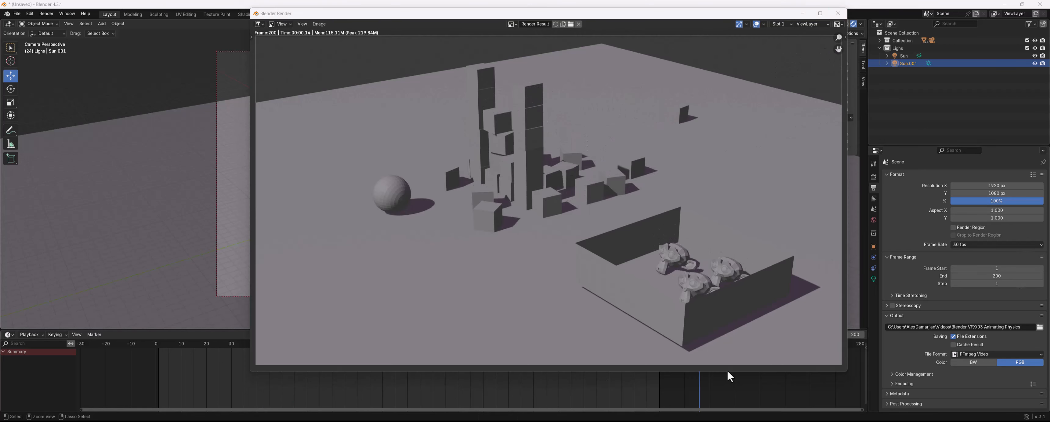
Open the render output folder, Blender VFX, in the system file explorer by pasting its path
{"action": "left_click", "coordinate": [1040, 327]}
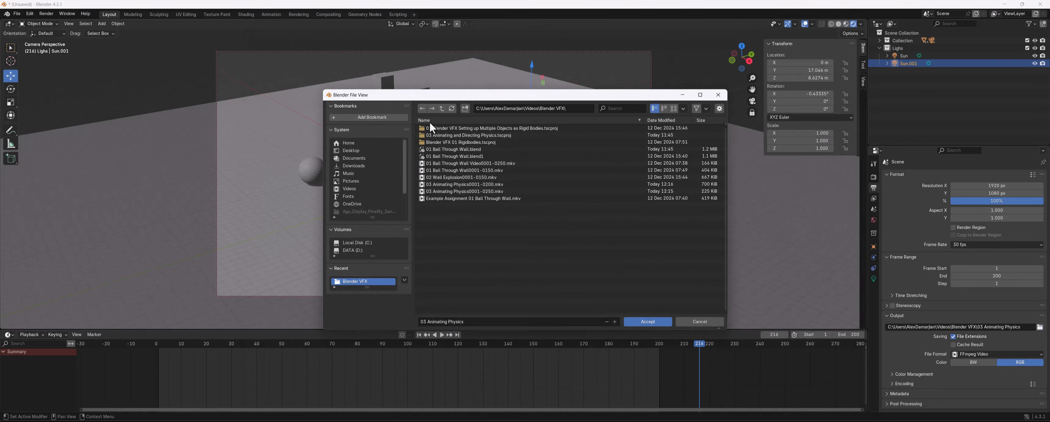
{"action": "left_click", "coordinate": [519, 108]}
{"action": "key", "text": "ctrl+c"}
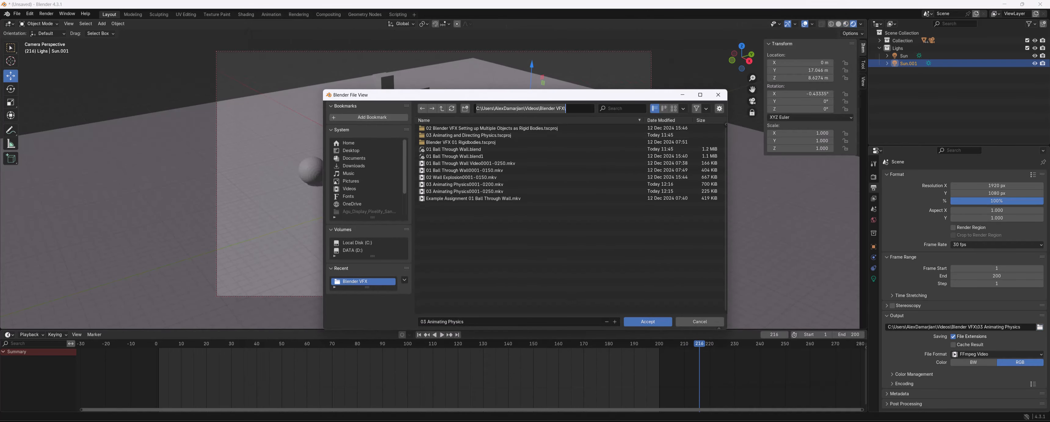
{"action": "left_click", "coordinate": [503, 87]}
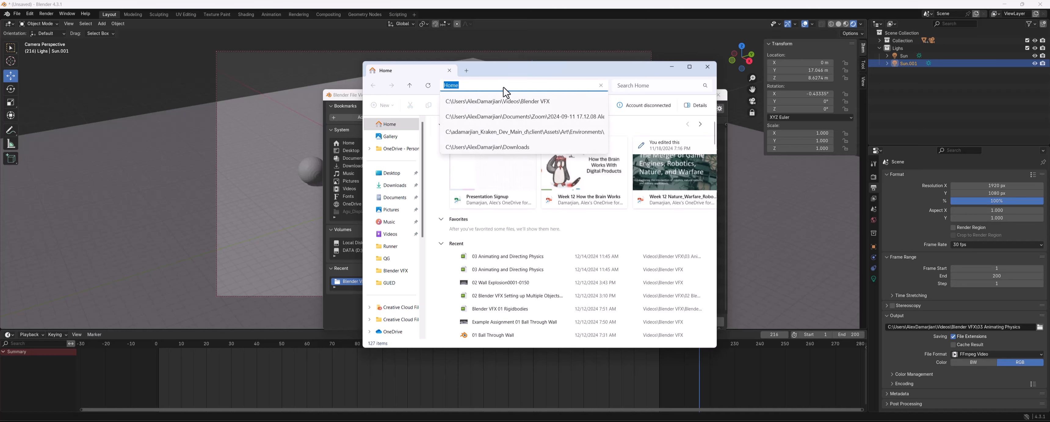
{"action": "key", "text": "ctrl+v"}
{"action": "key", "text": "Return"}
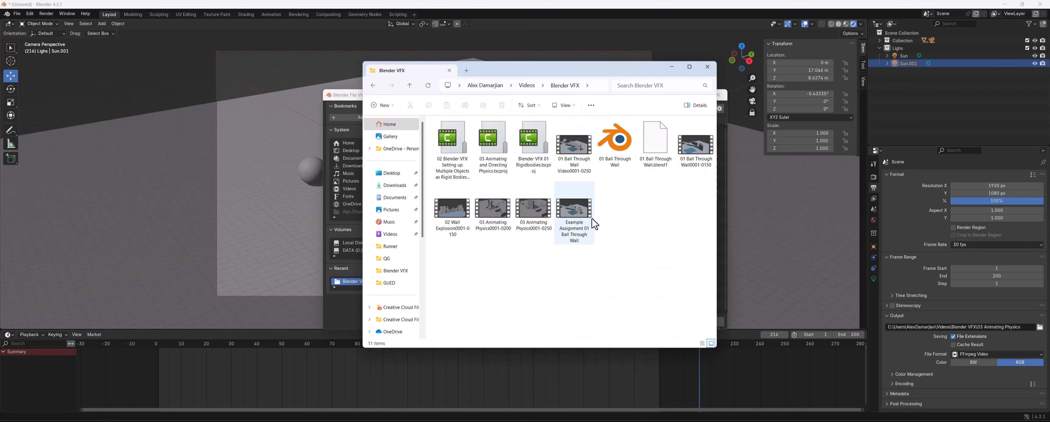
Play and scrub through the earlier 03 Animating Physics0001-0250 video, then close the player
{"action": "double_click", "coordinate": [531, 213]}
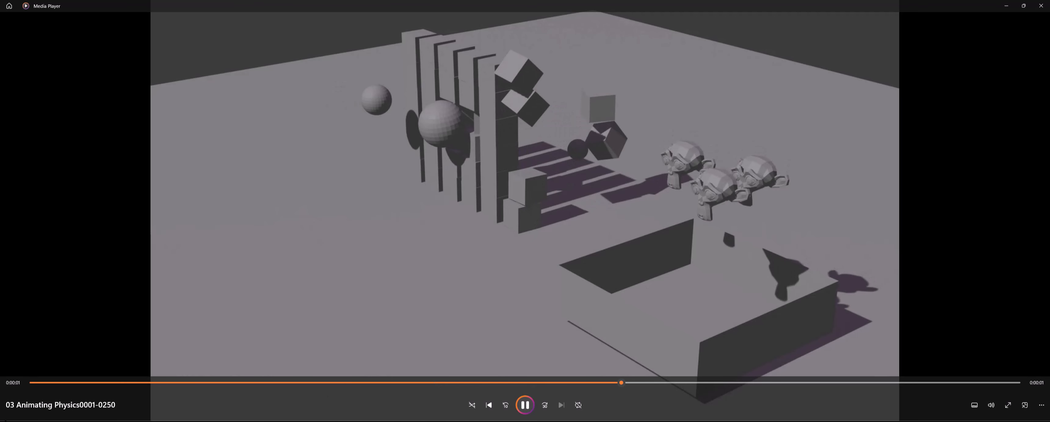
{"action": "left_click", "coordinate": [32, 382]}
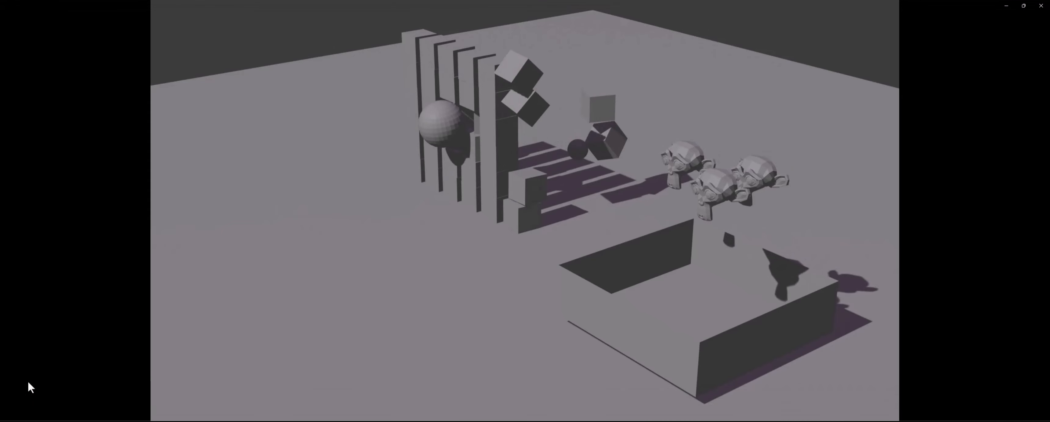
{"action": "left_click_drag", "start_coordinate": [115, 383], "coordinate": [156, 384]}
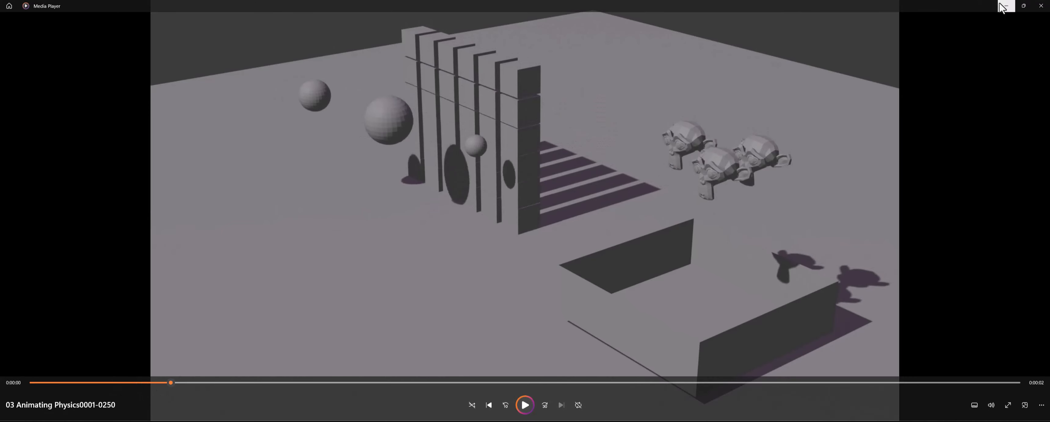
{"action": "left_click", "coordinate": [1041, 6]}
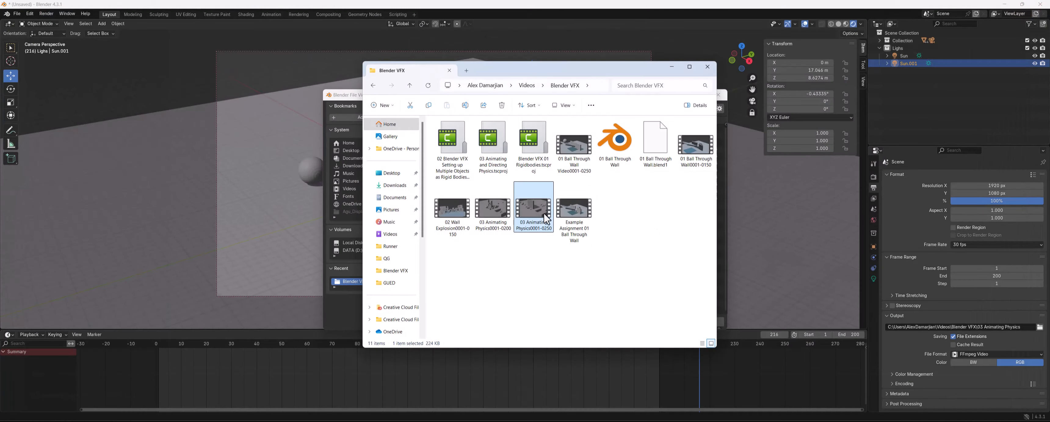
Watch the new 03 Animating Physics0001-0200 render, then remove the outdated 0001-0250 video from the folder
{"action": "double_click", "coordinate": [493, 214]}
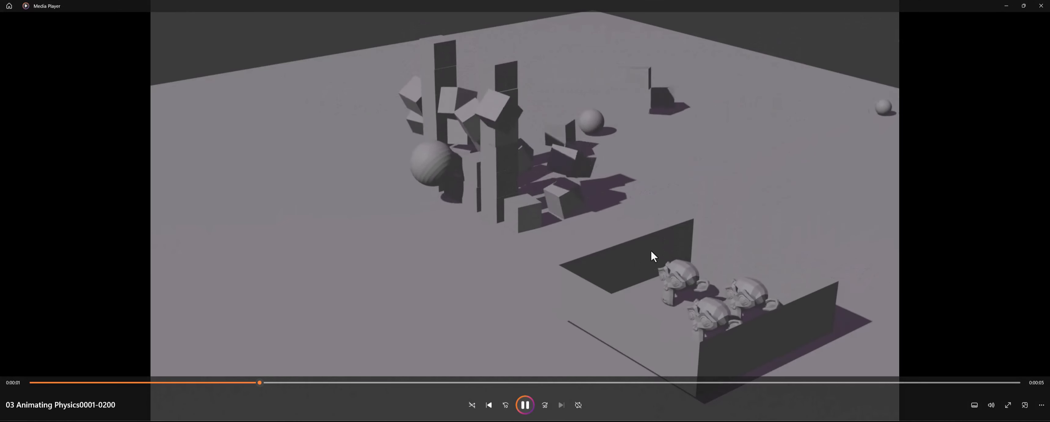
{"action": "left_click", "coordinate": [1042, 5]}
{"action": "left_click", "coordinate": [531, 224]}
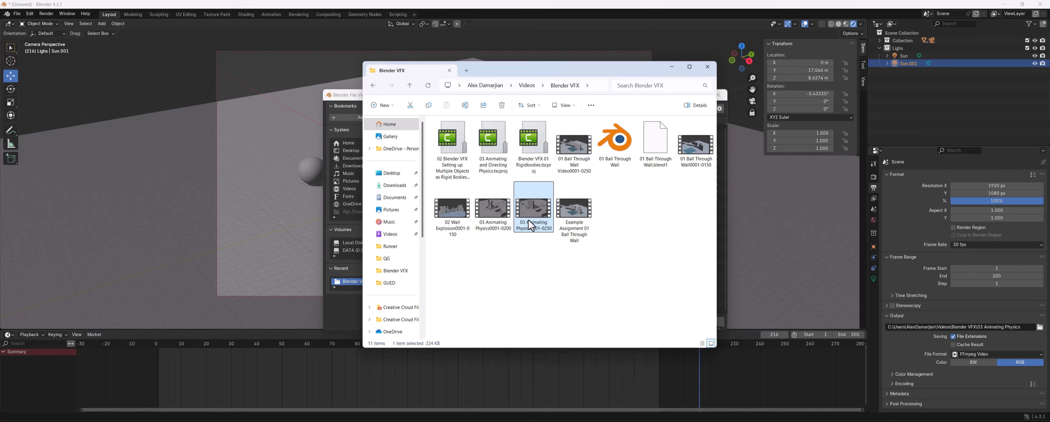
{"action": "double_click", "coordinate": [505, 216]}
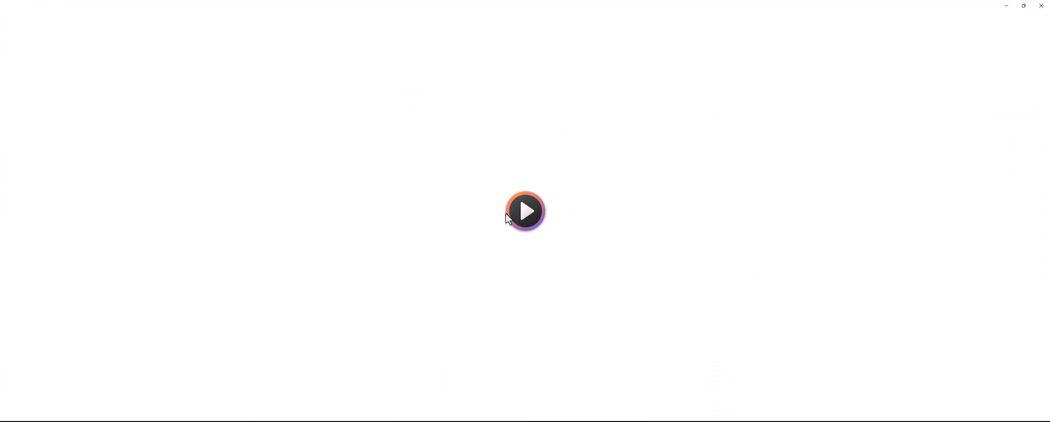
{"action": "left_click", "coordinate": [1040, 6]}
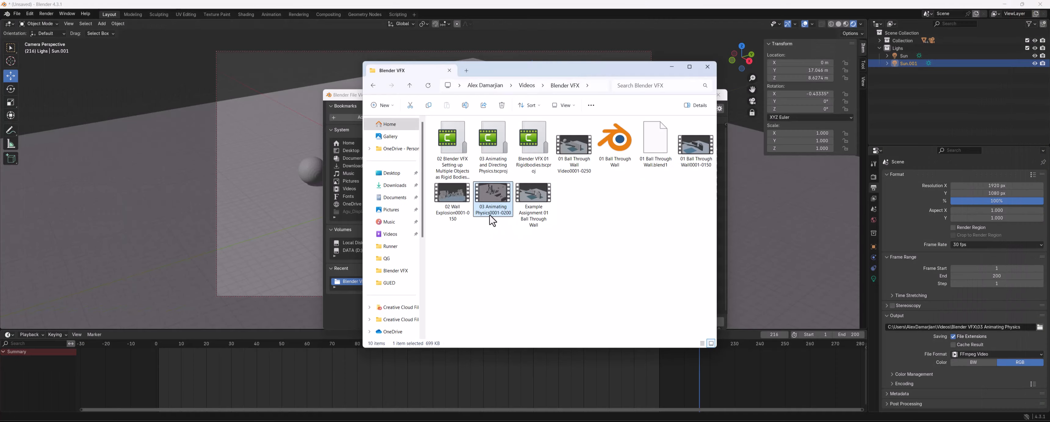
Close the file explorer and the output path file browser
{"action": "key", "text": "Escape"}
{"action": "left_click", "coordinate": [129, 116]}
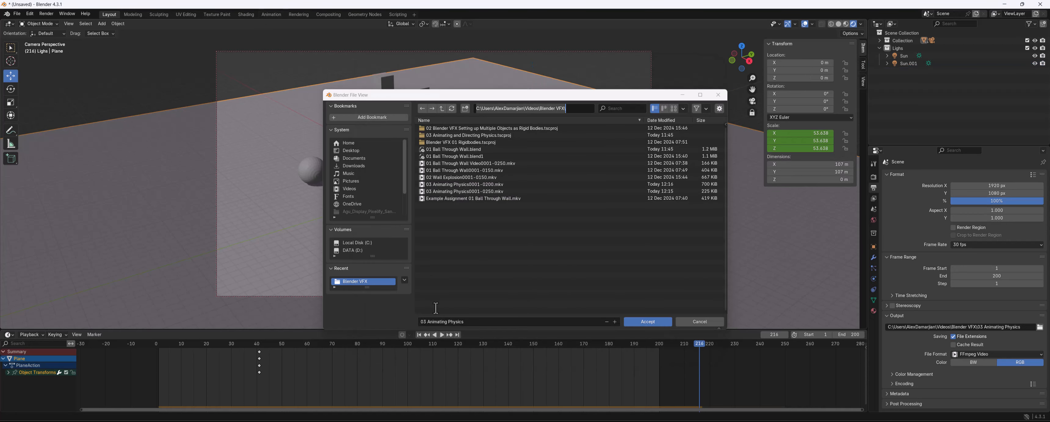
{"action": "left_click", "coordinate": [718, 95]}
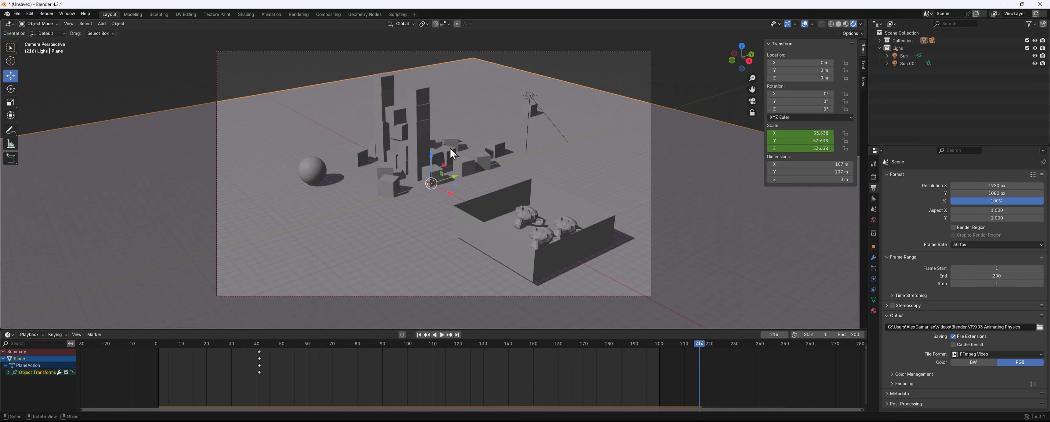
Save the project in the Blender VFX folder as 03 Animating Physics.blend
{"action": "key", "text": "ctrl+s"}
{"action": "left_click", "coordinate": [478, 323]}
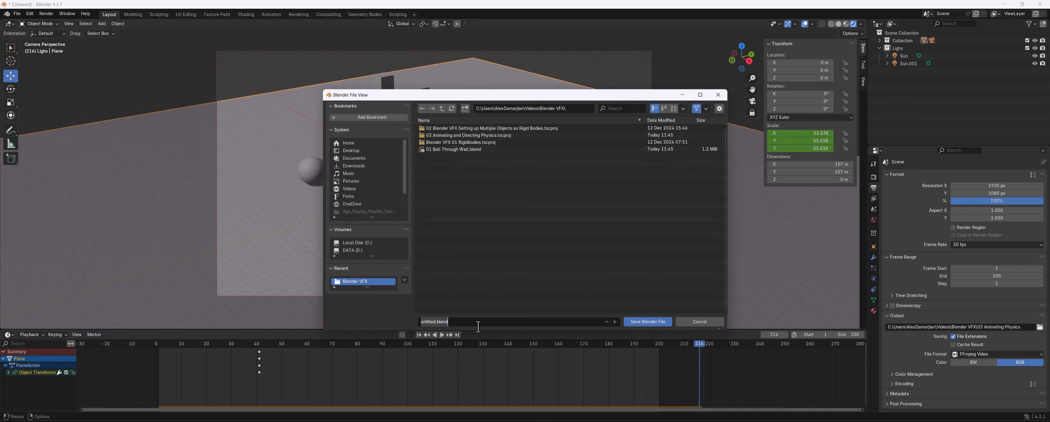
{"action": "type", "text": "03 Animating Physics0001-0200"}
{"action": "left_click", "coordinate": [649, 322]}
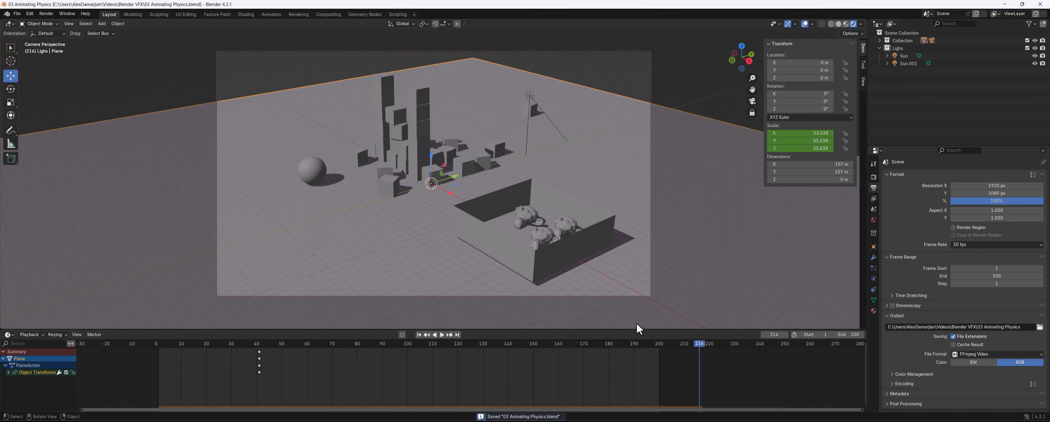